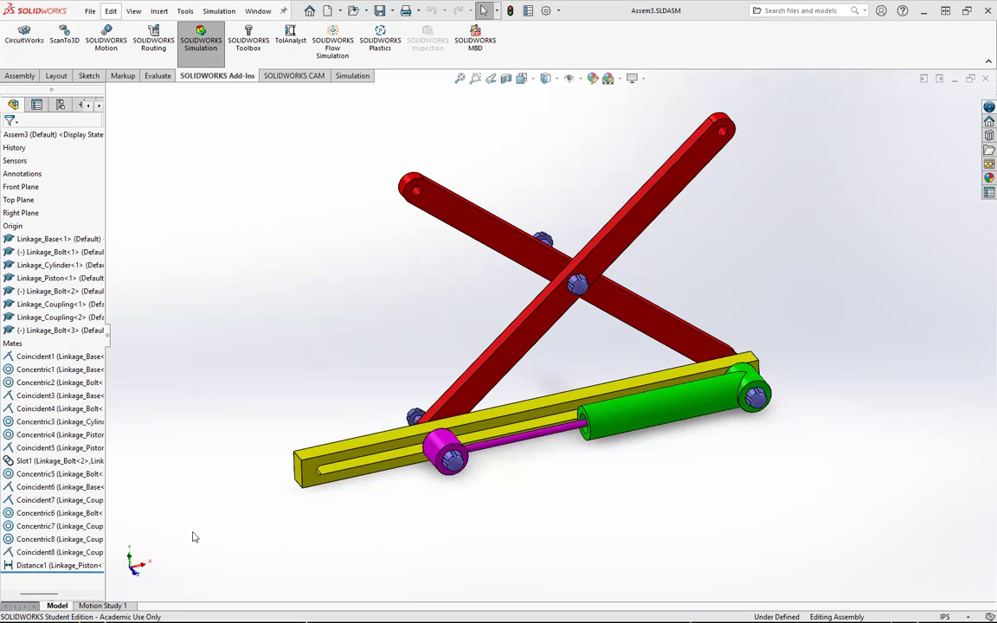
Step: Try to drag the piston along the base slot
click(438, 446)
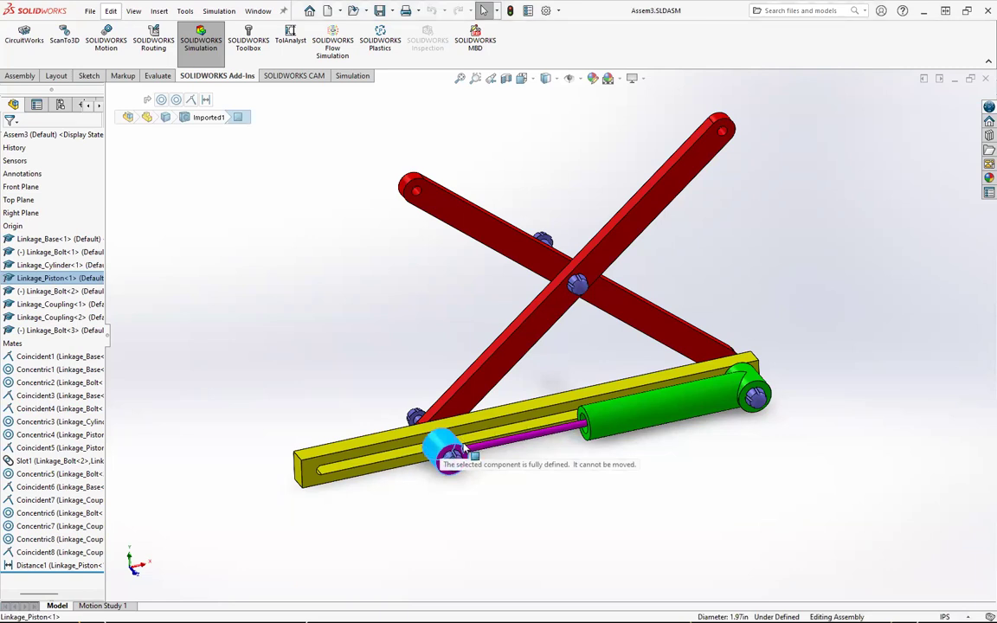
mouse_move(538, 429)
mouse_down()
mouse_move(523, 432)
mouse_move(531, 423)
mouse_up()
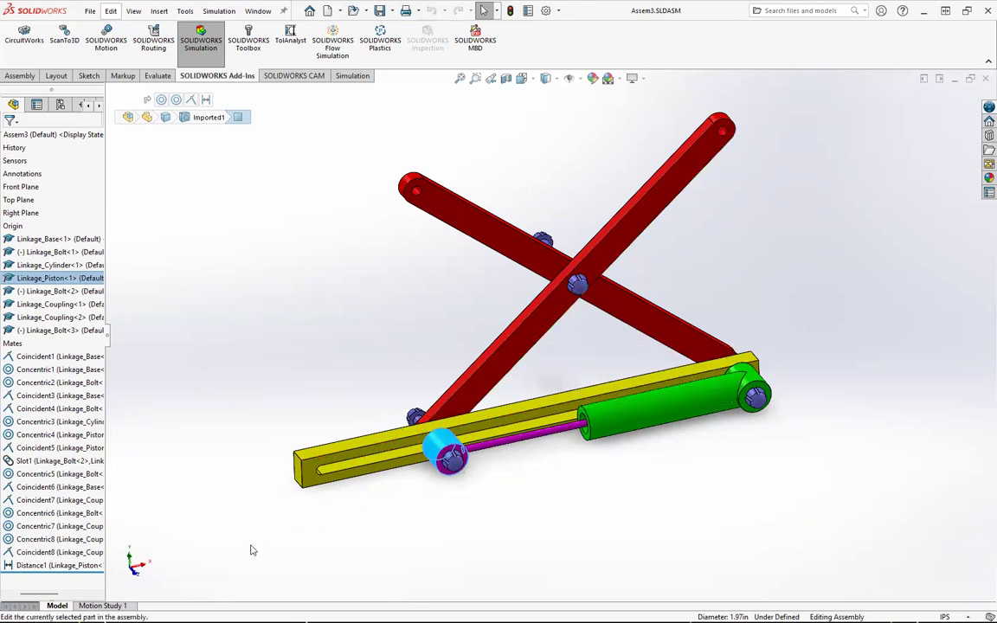
click(219, 551)
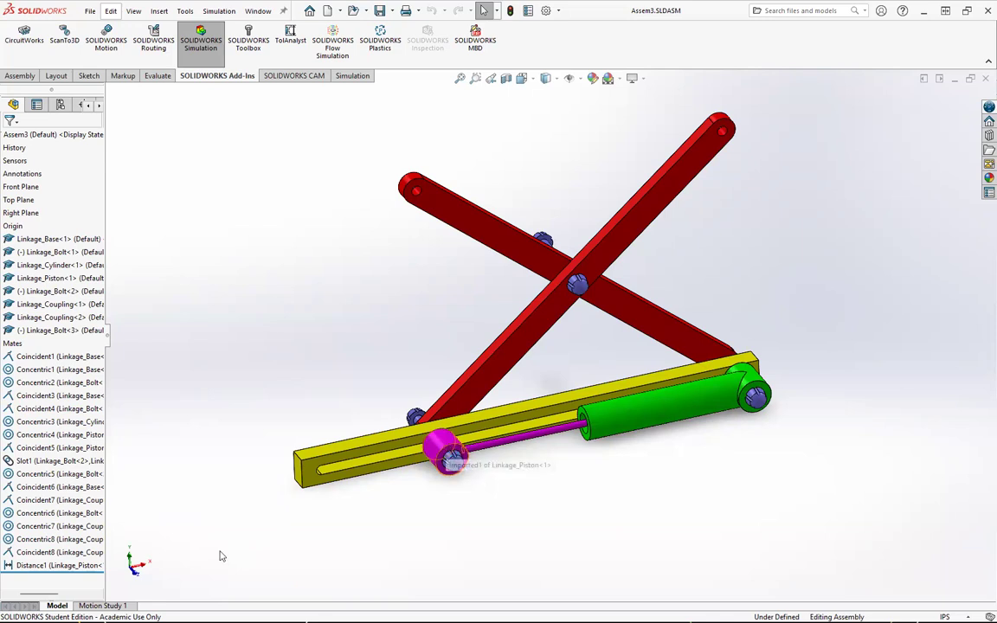
Step: Delete the Distance1 mate between the piston and the cylinder
click(78, 567)
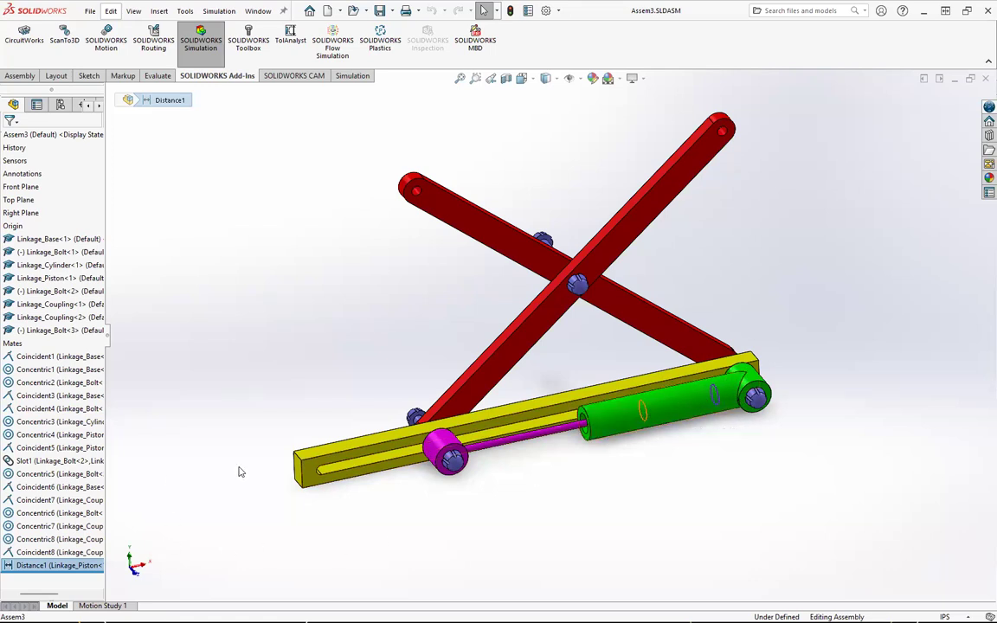
right_click(74, 567)
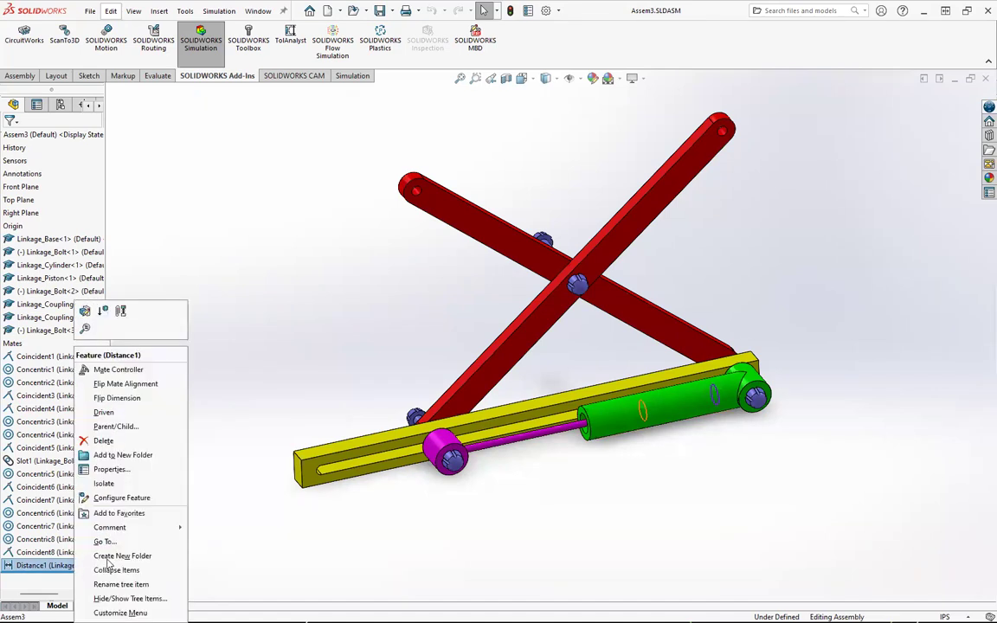
click(99, 441)
click(643, 245)
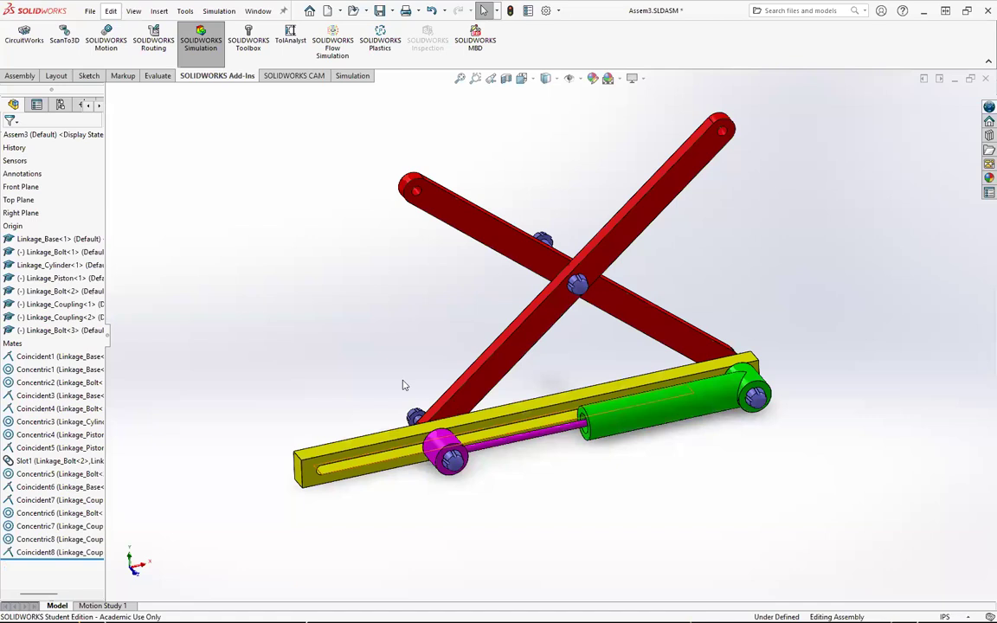
Step: Drag the piston along the slot to check that the linkage now moves freely
drag(446, 452, 382, 482)
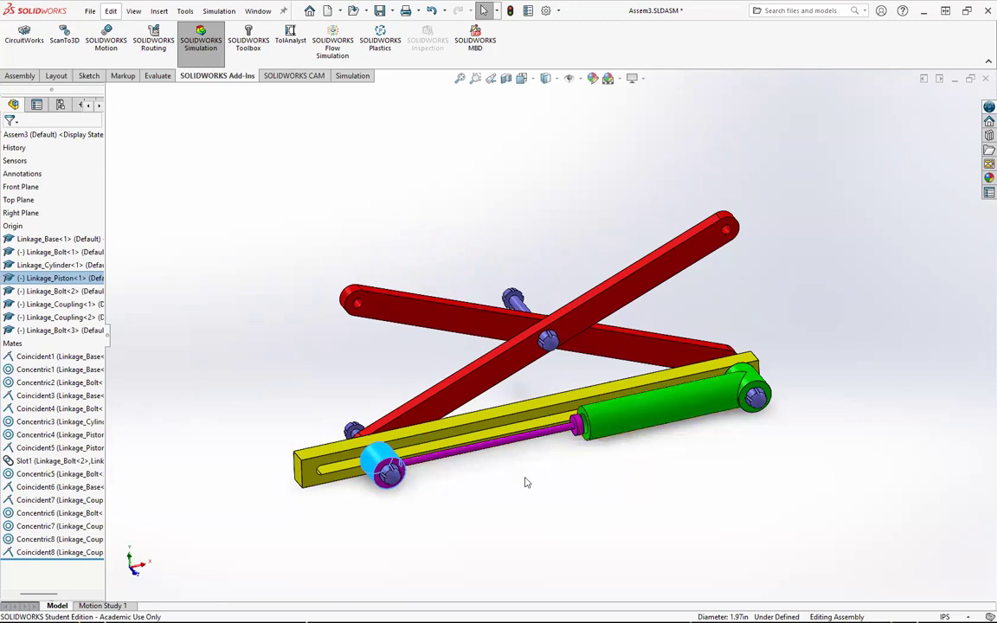
click(445, 507)
drag(409, 459, 371, 474)
middle_drag(612, 472, 502, 424)
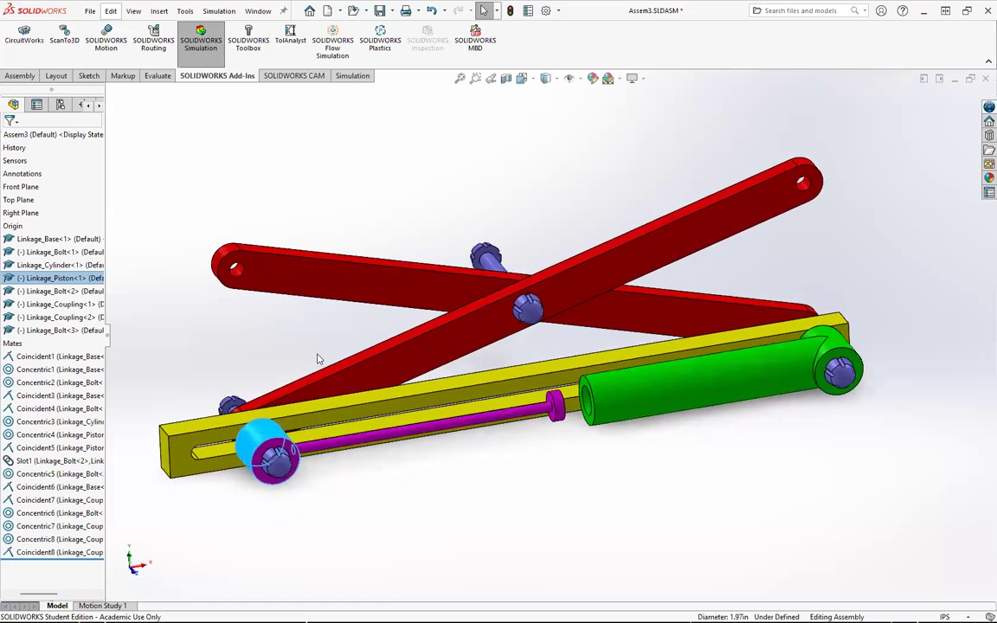
Step: Start a new mate with the advanced distance limit type, clearing the preselected face
click(19, 76)
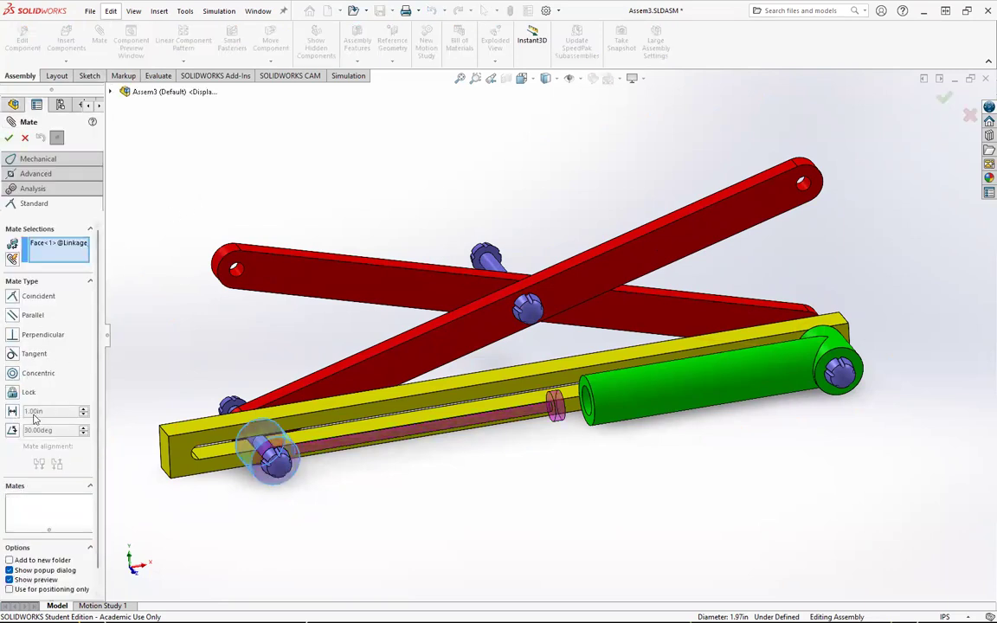
click(13, 412)
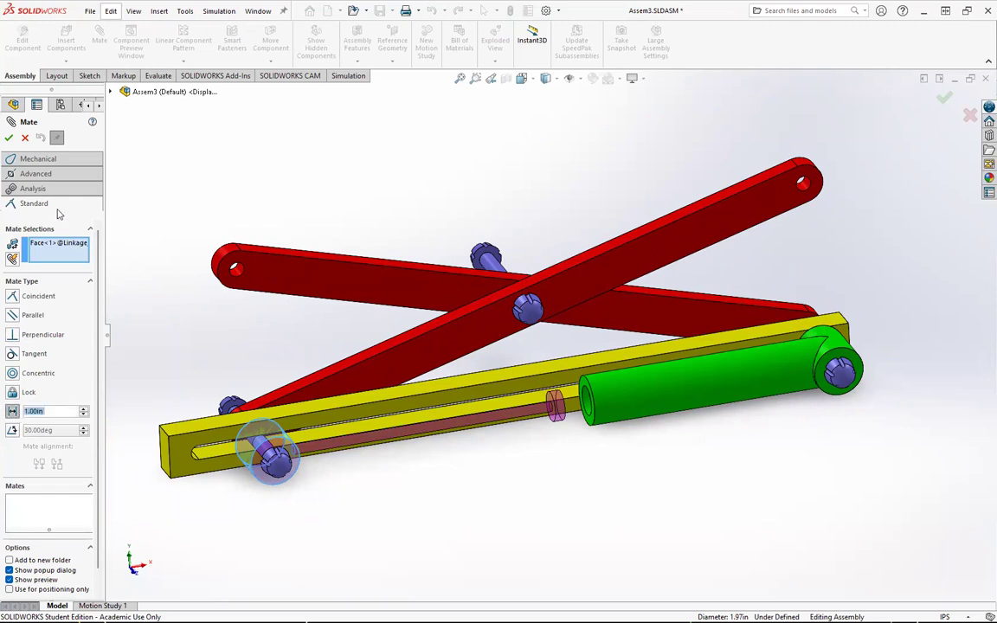
click(36, 174)
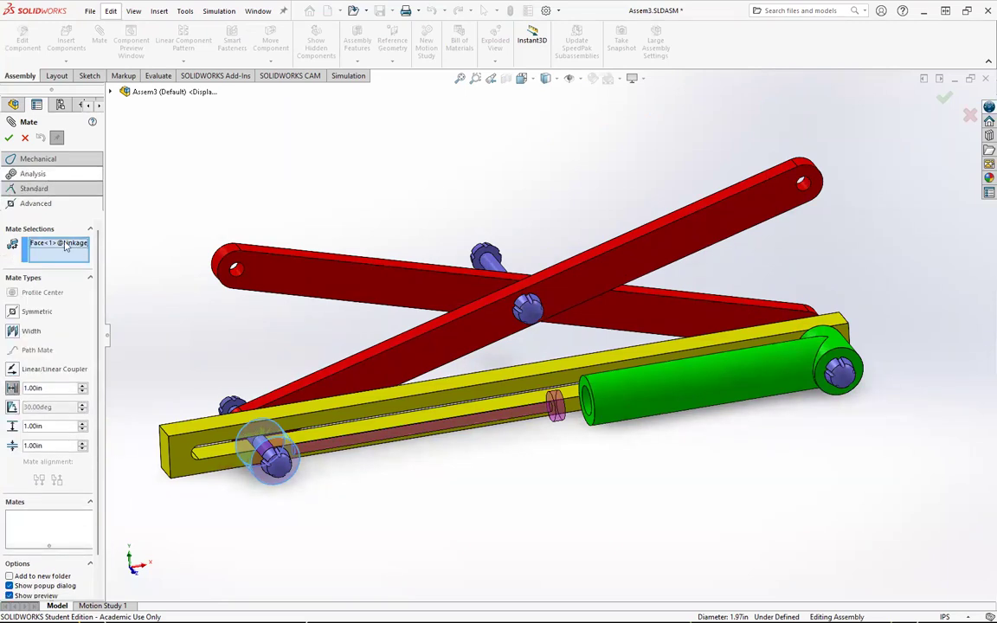
click(45, 427)
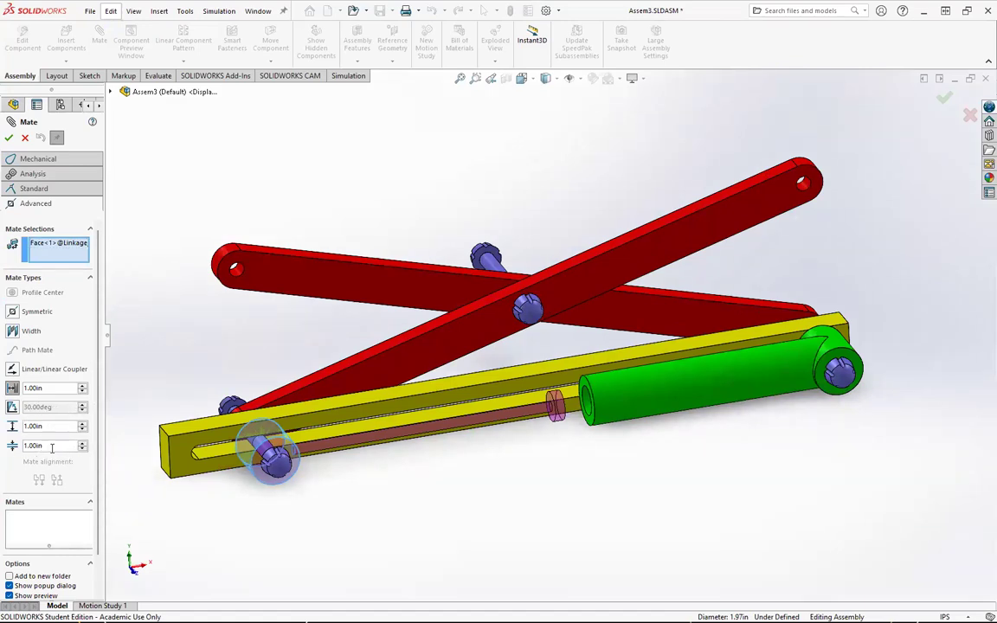
right_click(71, 251)
click(95, 260)
middle_drag(465, 472, 543, 427)
scroll(543, 427, down, 5)
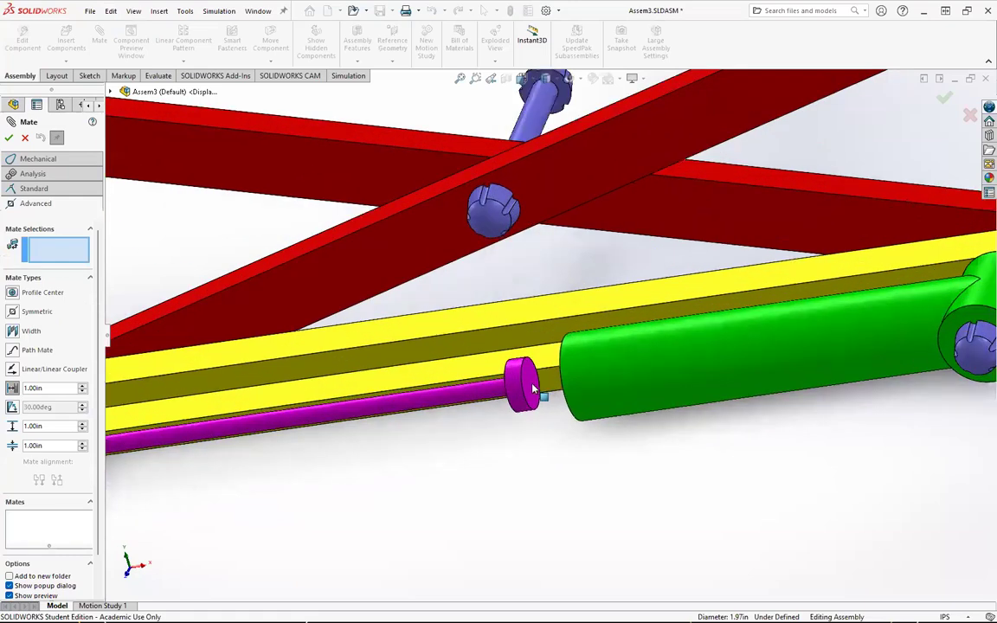
Step: Select the piston's rear collar face and set the limit's minimum to 0 in and maximum to 10 in
click(531, 390)
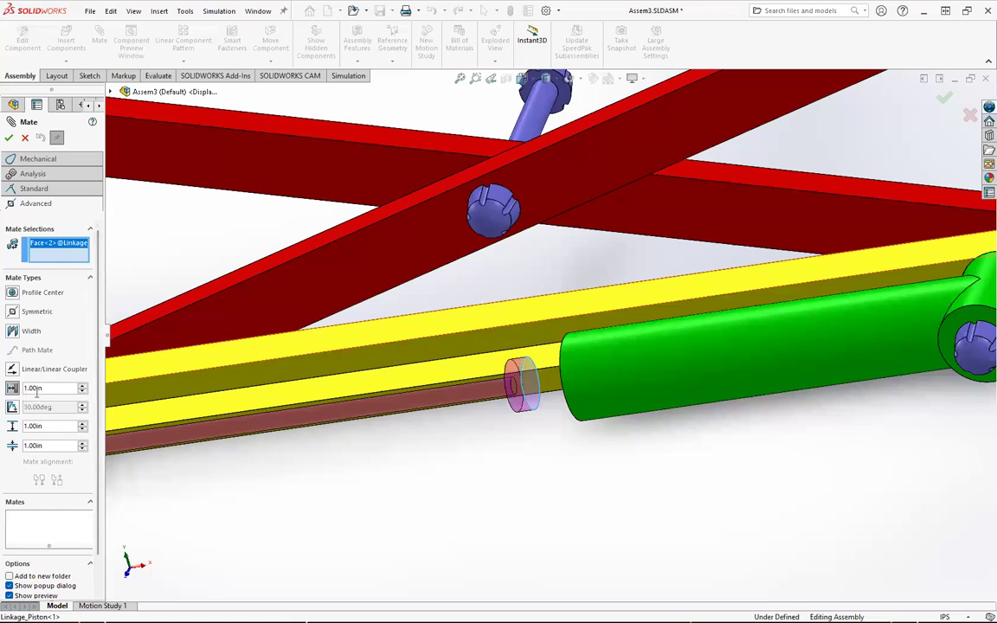
key(Return)
text(0)
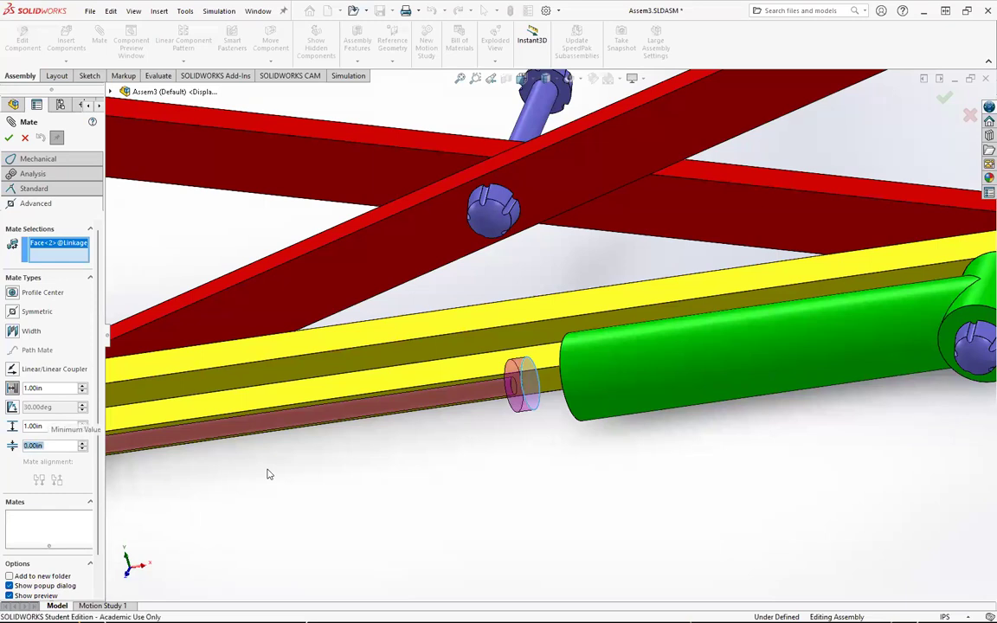
click(39, 426)
key(Return)
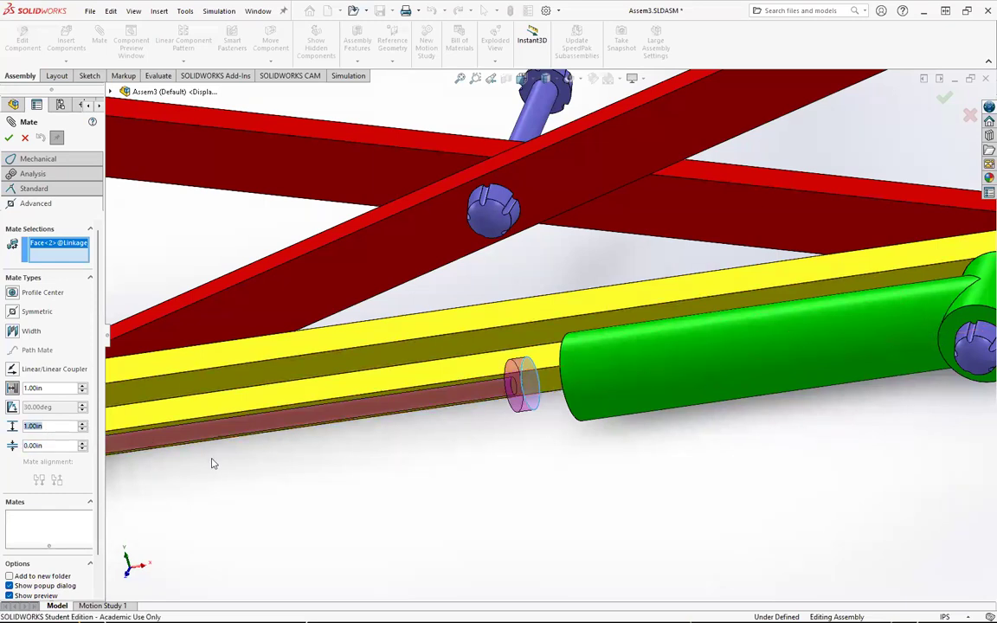
text(10)
key(Return)
Step: Select the cylinder's inner end face and confirm the limit distance mate
middle_drag(625, 388, 717, 375)
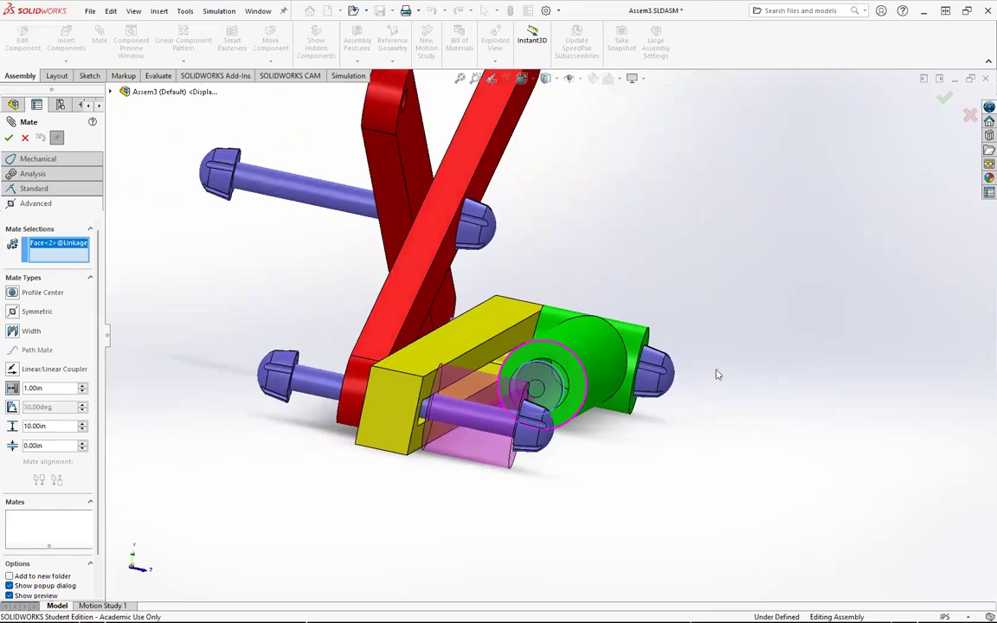
click(565, 386)
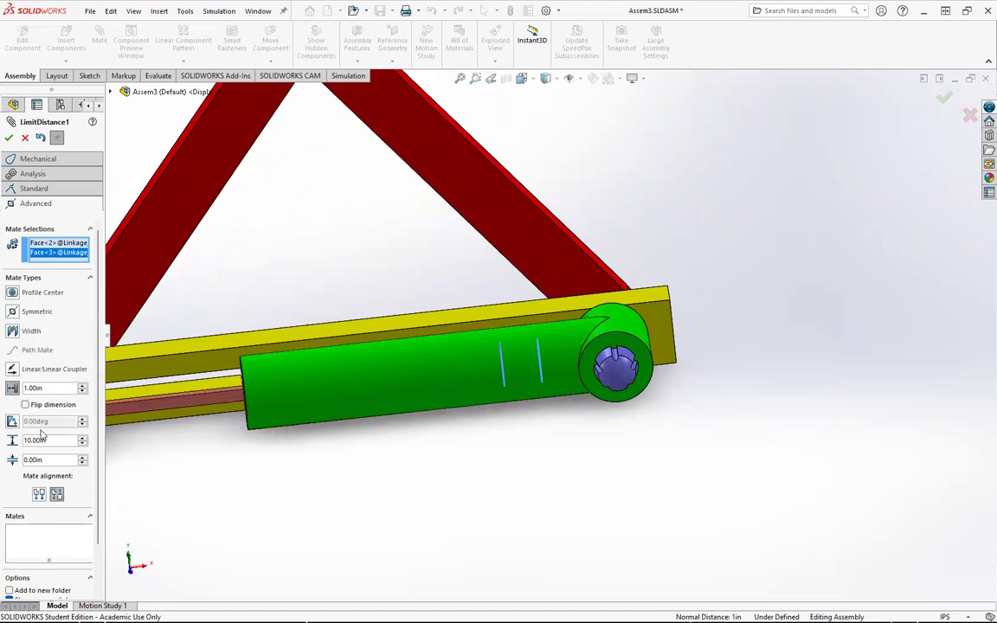
click(8, 138)
click(8, 139)
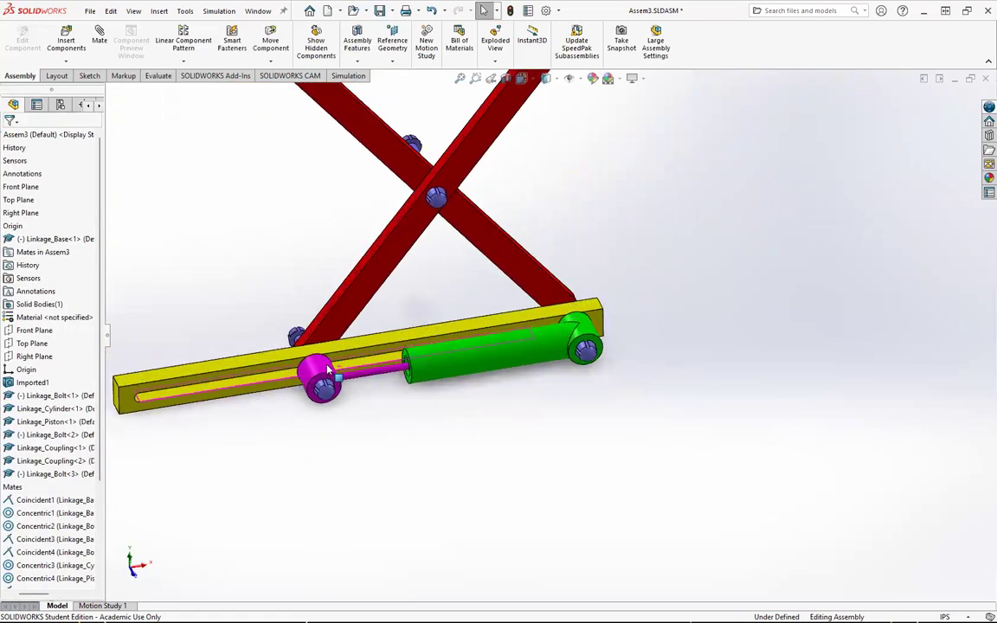
Step: Drag the piston back and forth along the slot to test the distance limit
drag(303, 370, 424, 382)
click(408, 454)
drag(338, 386, 400, 400)
drag(294, 404, 398, 411)
click(391, 432)
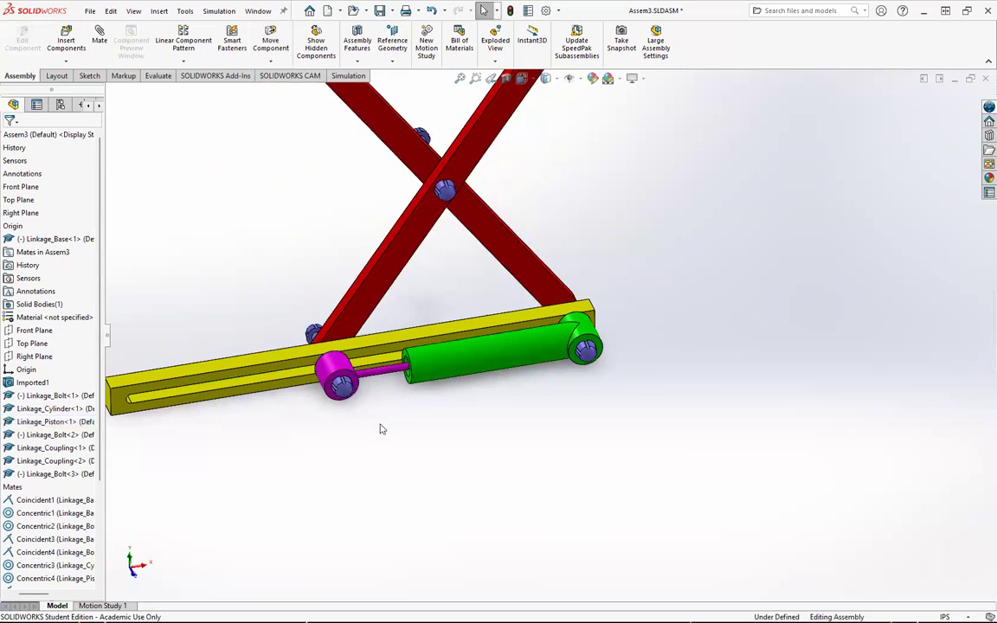
scroll(428, 398, up, 2)
scroll(313, 265, down, 3)
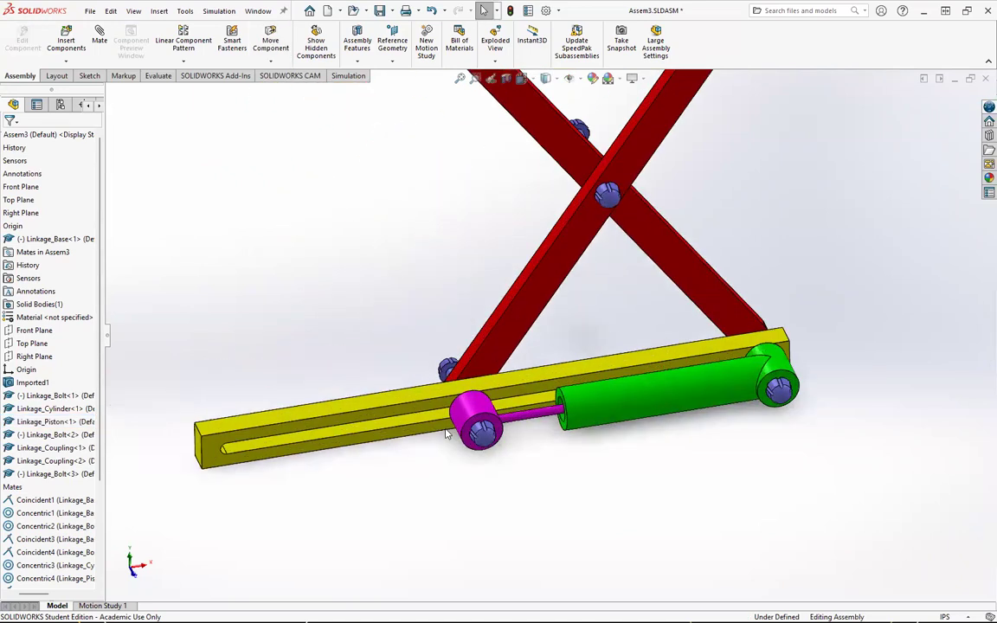
drag(475, 413, 310, 457)
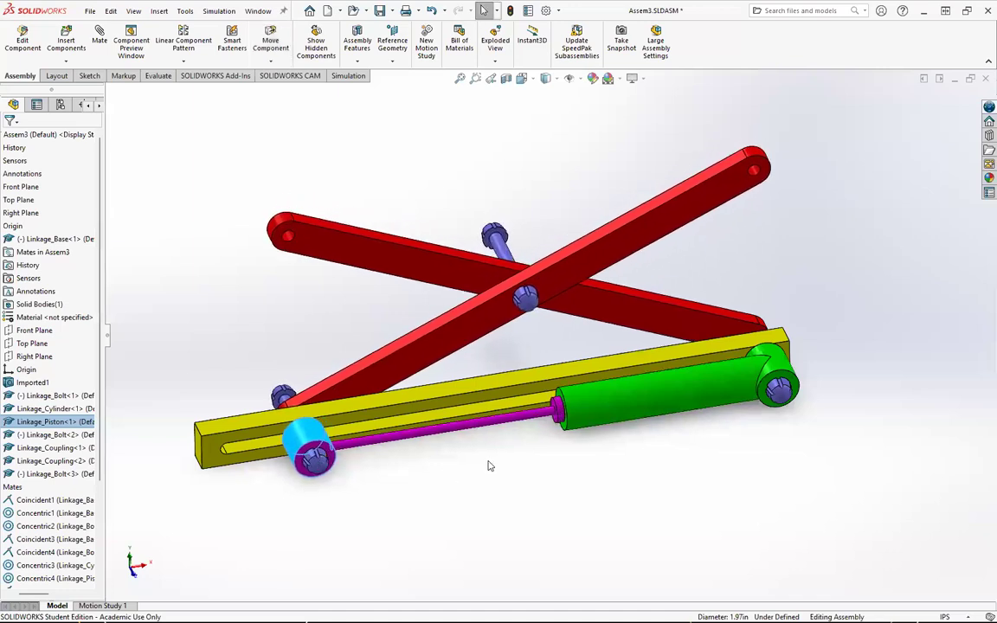
click(491, 465)
Step: Start a new mate between the piston's shoulder face and the cylinder's front end face
scroll(594, 433, down, 2)
middle_drag(589, 419, 625, 418)
scroll(624, 419, down, 3)
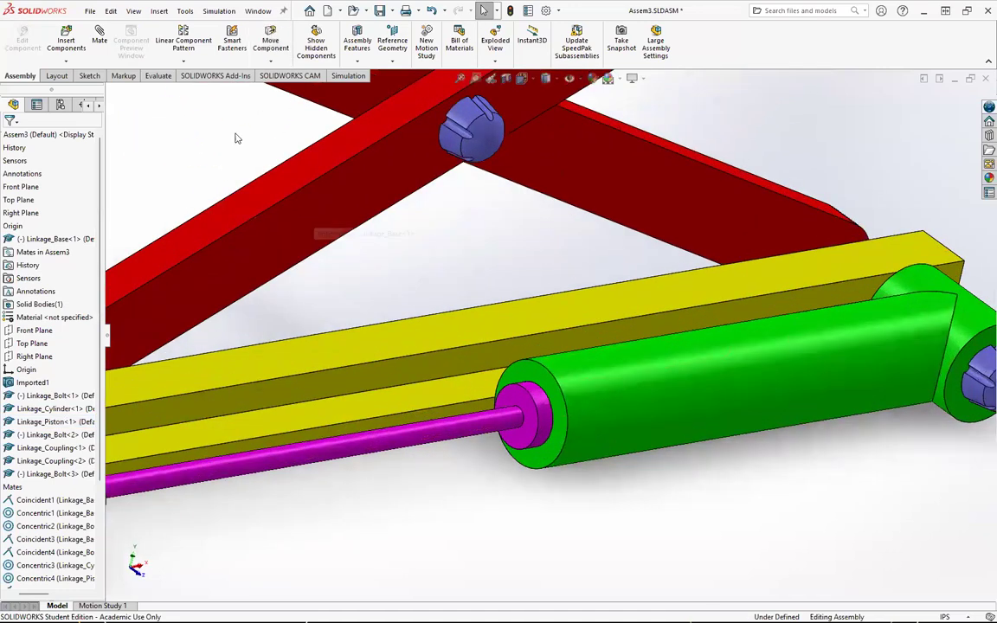
click(100, 39)
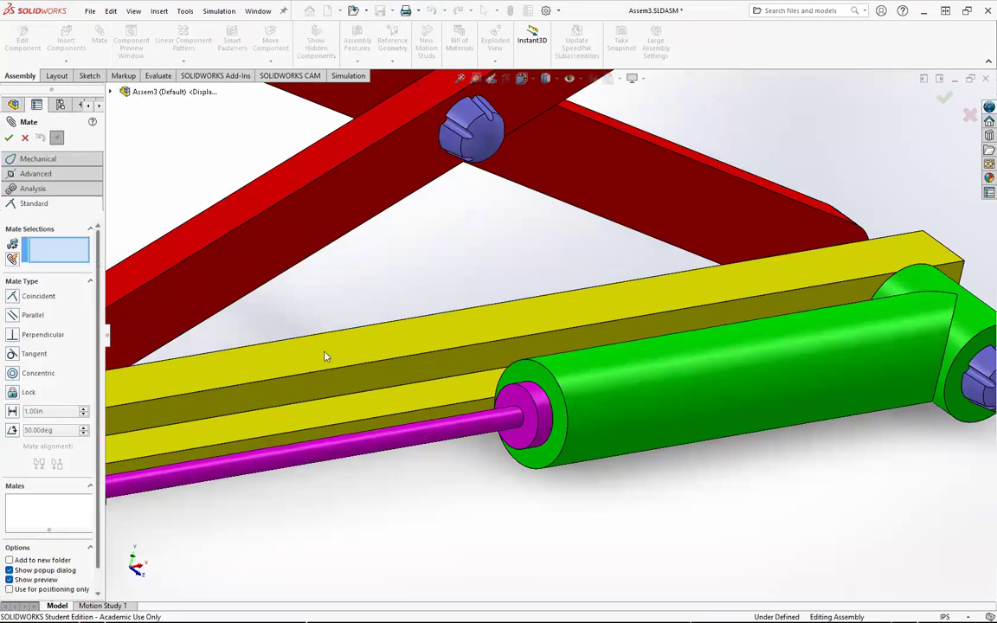
click(543, 398)
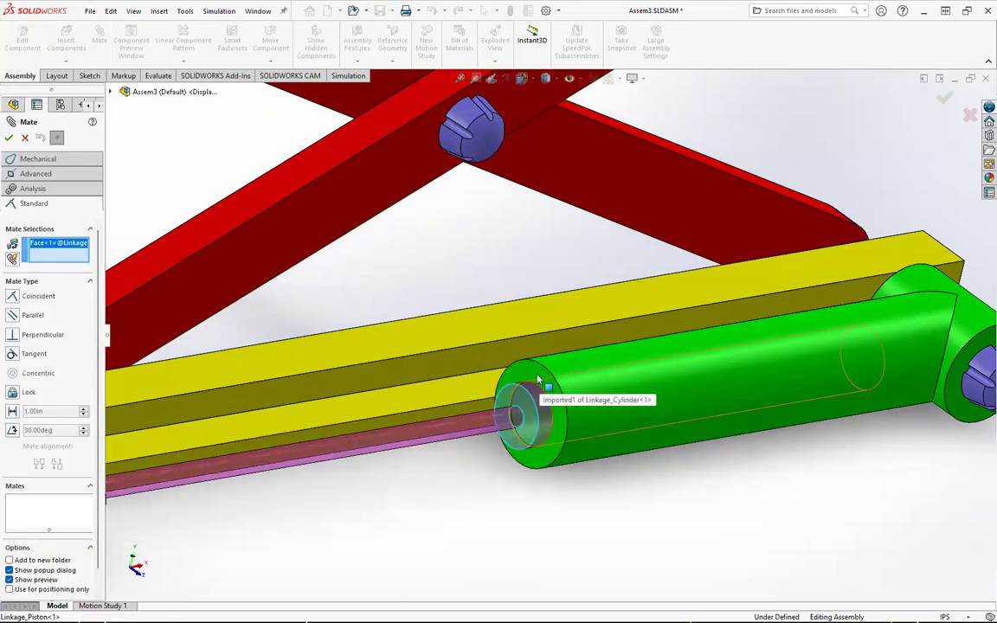
click(524, 405)
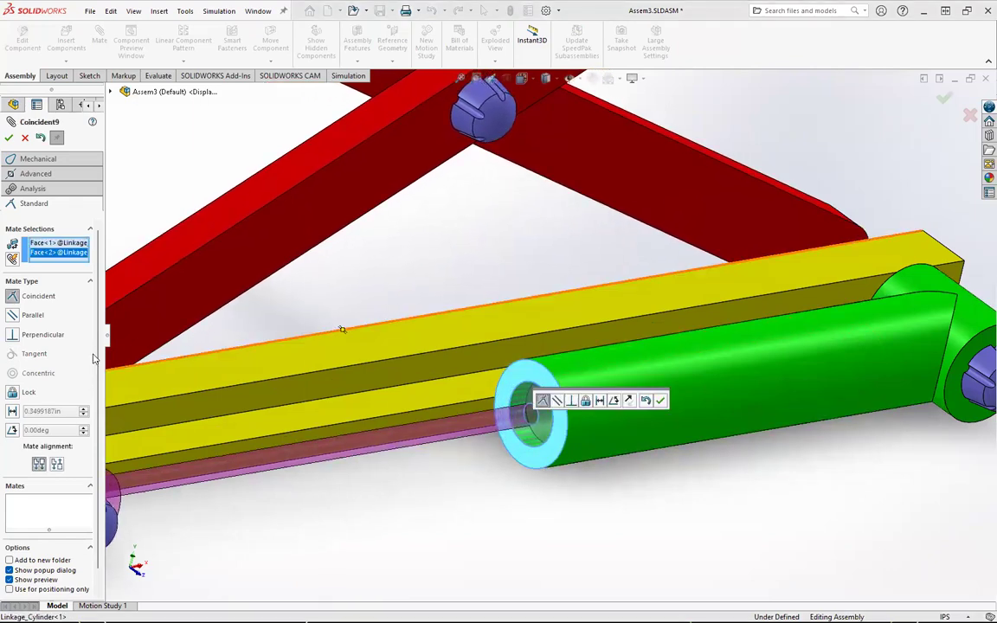
Step: Switch the mate to an advanced distance limit and set its minimum distance to 0 in
click(37, 174)
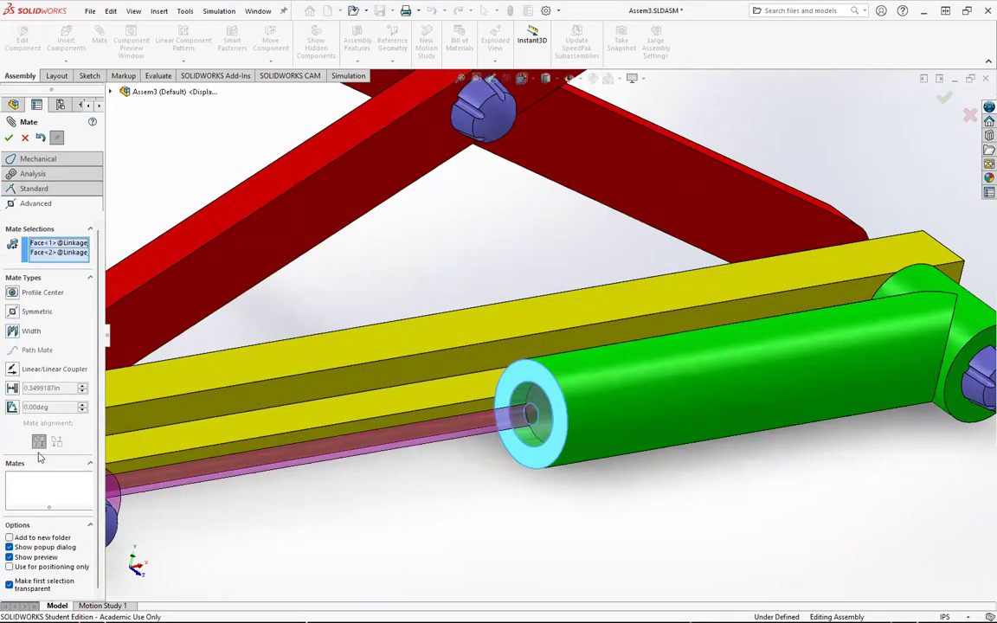
click(13, 387)
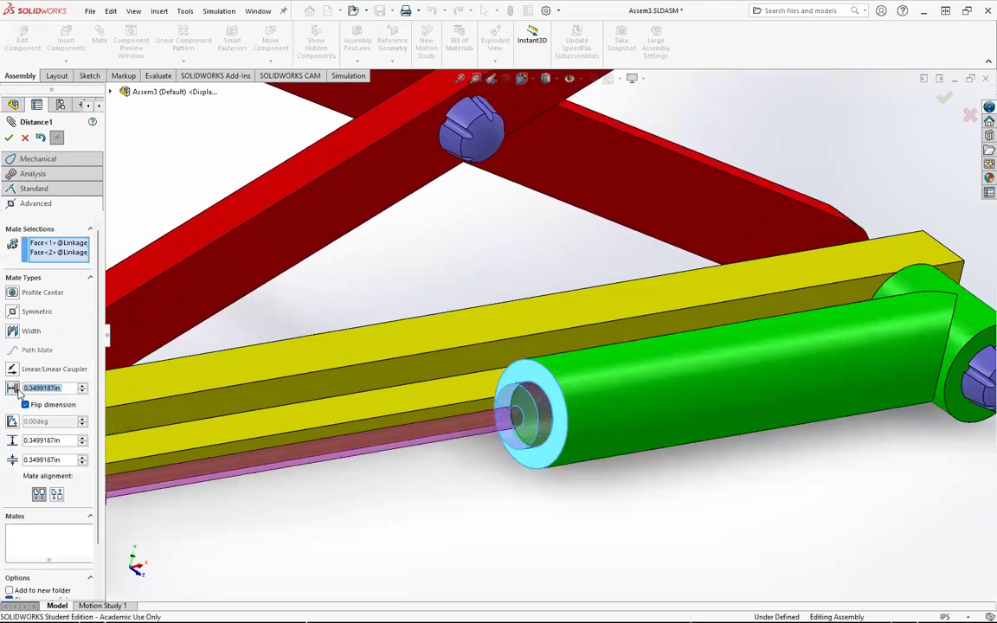
click(26, 405)
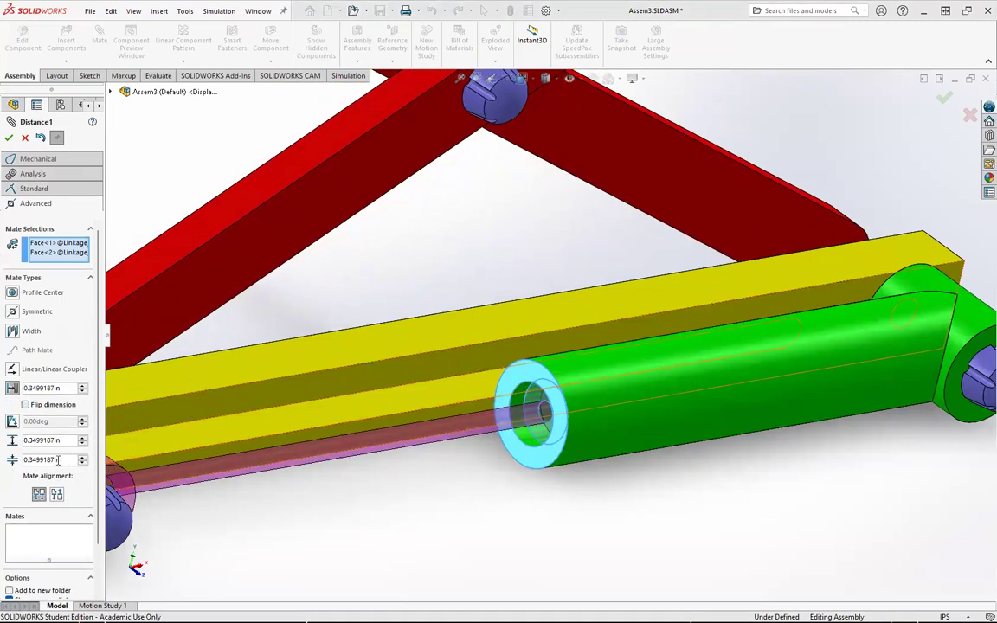
drag(61, 460, 8, 460)
text(0)
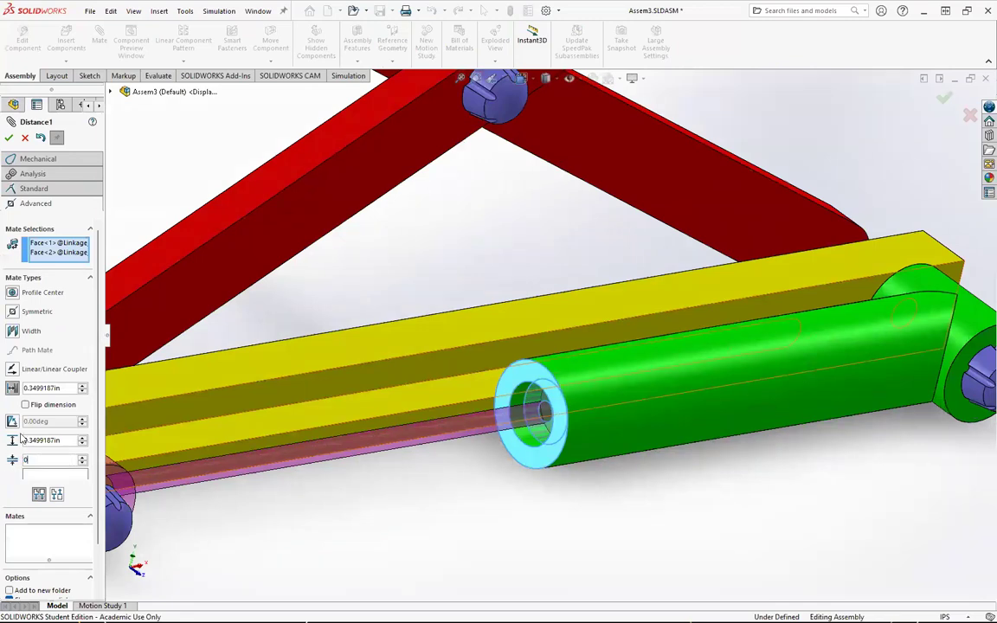
click(27, 406)
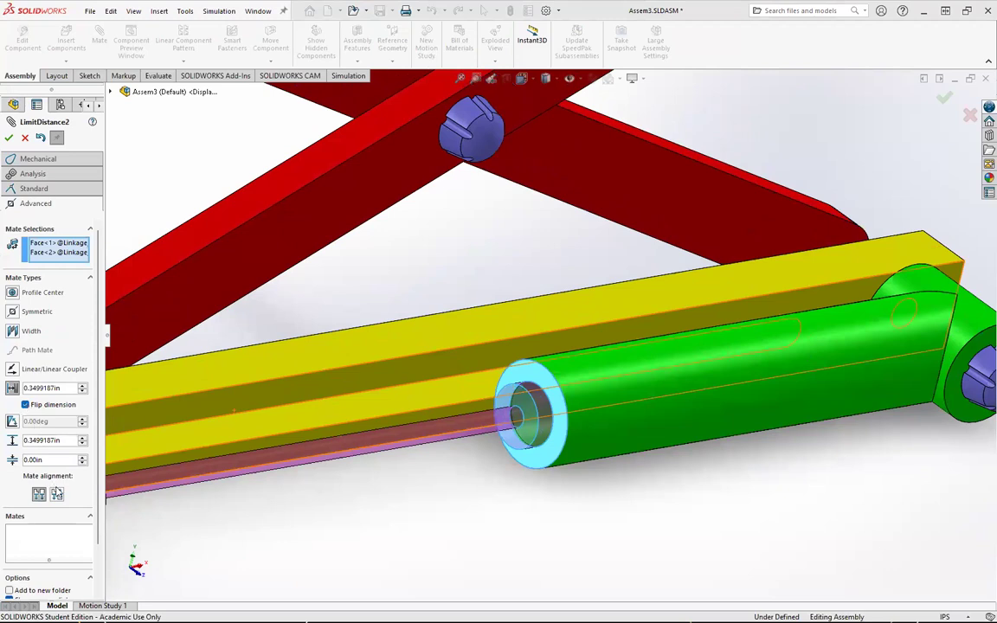
click(26, 405)
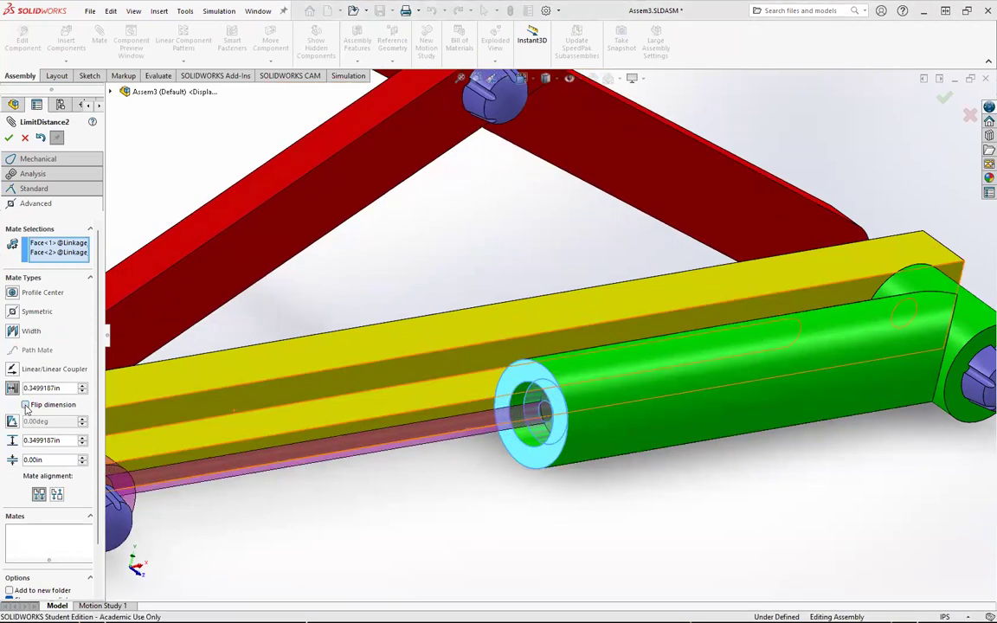
Step: Set the maximum distance to 10 in and confirm the second limit distance mate
drag(74, 441, 26, 441)
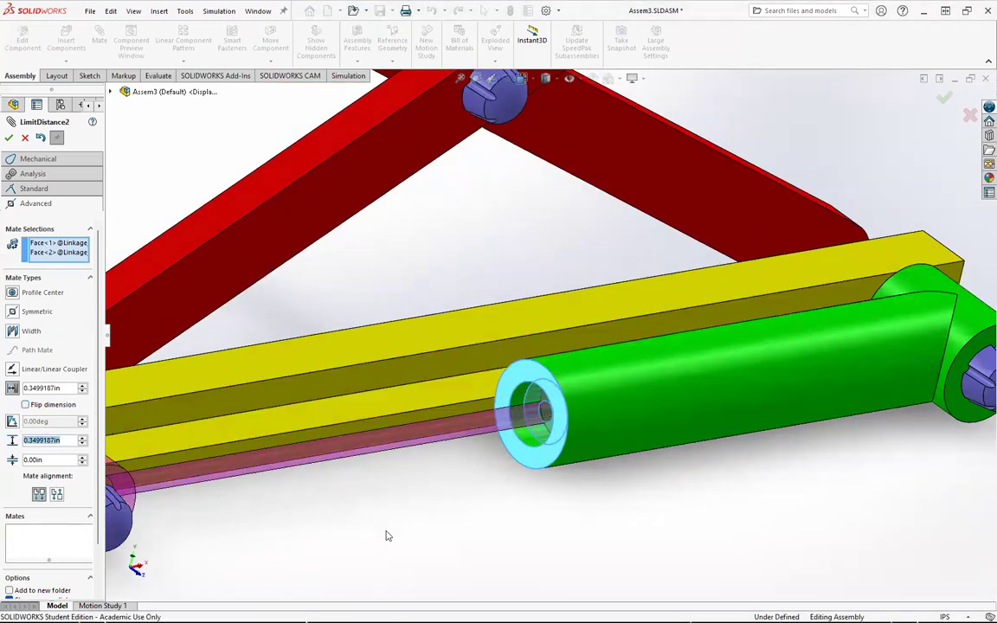
text(10)
key(Return)
click(13, 140)
click(12, 141)
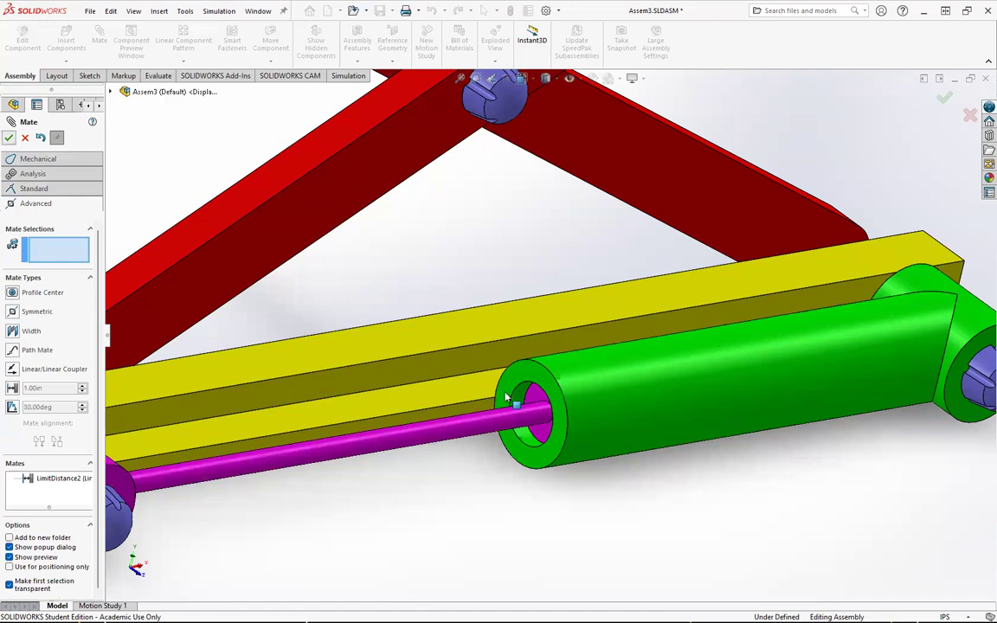
Step: Drag the piston along the slot again to check that both limit distance mates hold its travel
scroll(503, 433, up, 4)
drag(329, 410, 629, 348)
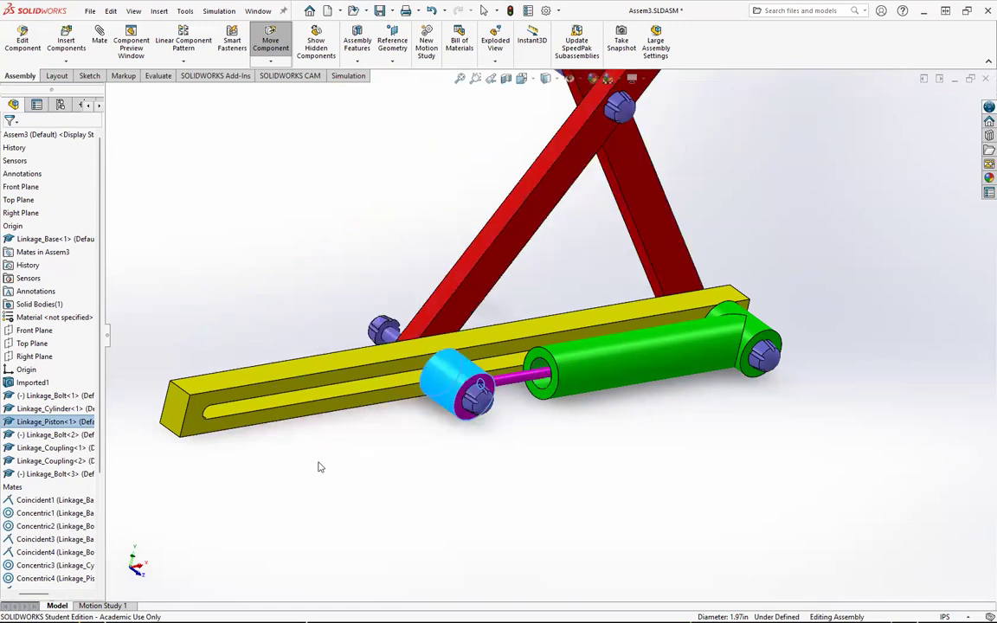
Step: Collapse the Linkage_Base and Mates branches in the assembly design tree
drag(25, 593, 3, 593)
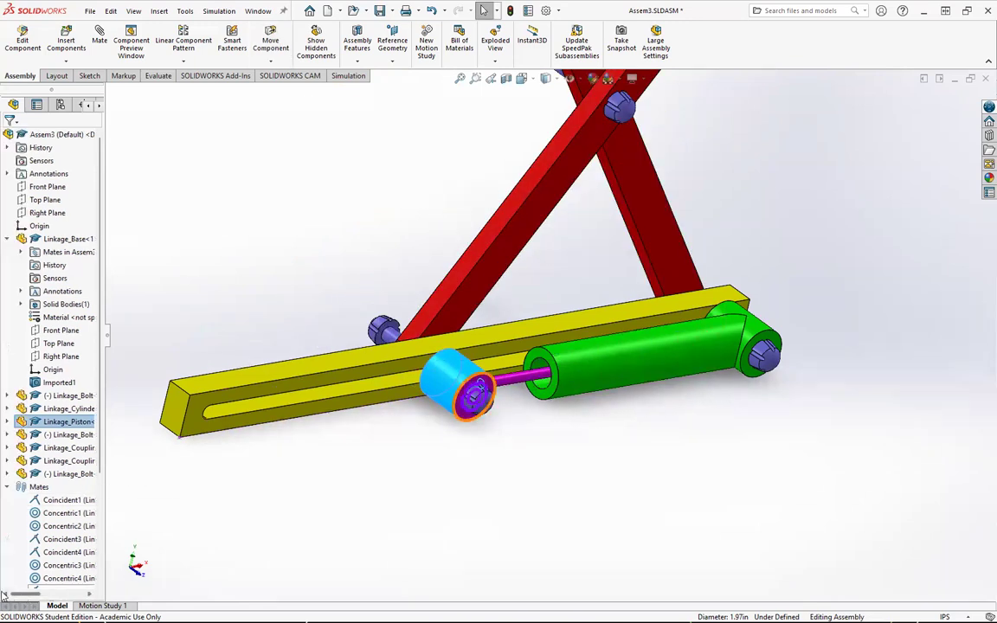
click(7, 239)
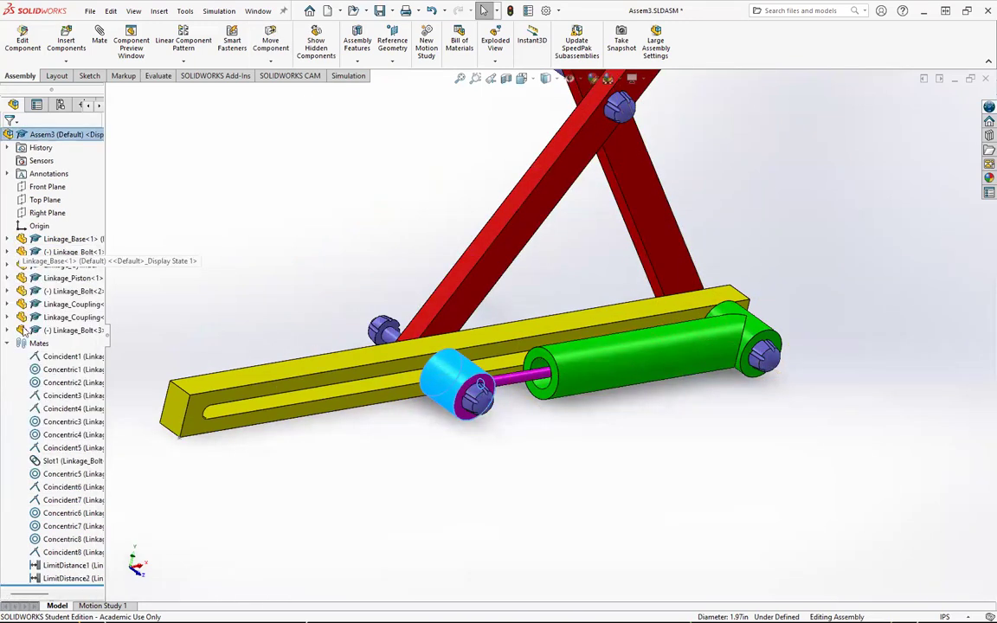
click(7, 344)
Step: Drag the piston back and forth so the scissor linkage opens and closes through its range
click(574, 463)
middle_drag(574, 463, 465, 359)
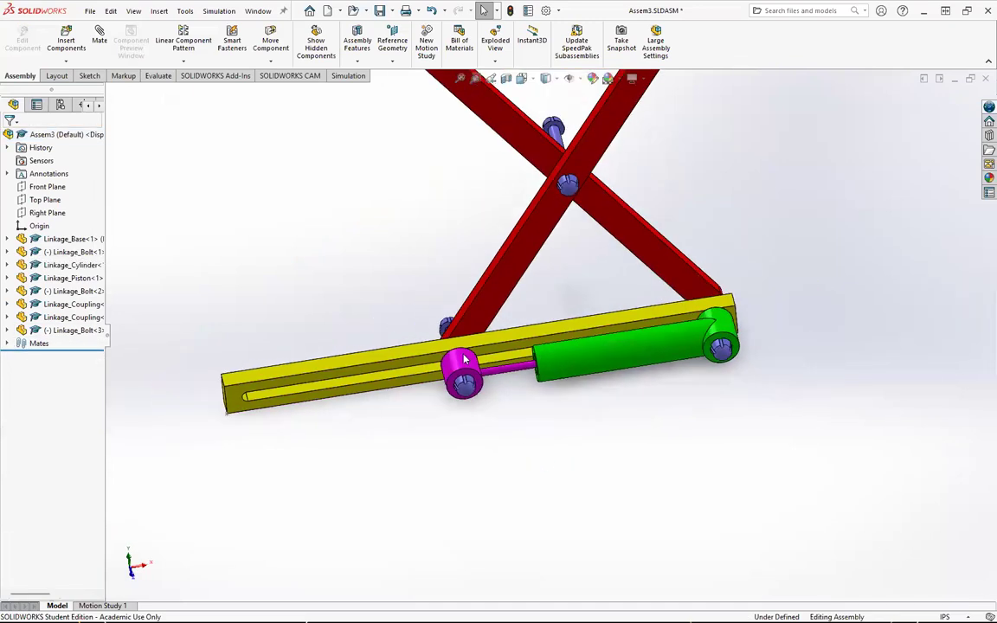
drag(419, 372, 859, 350)
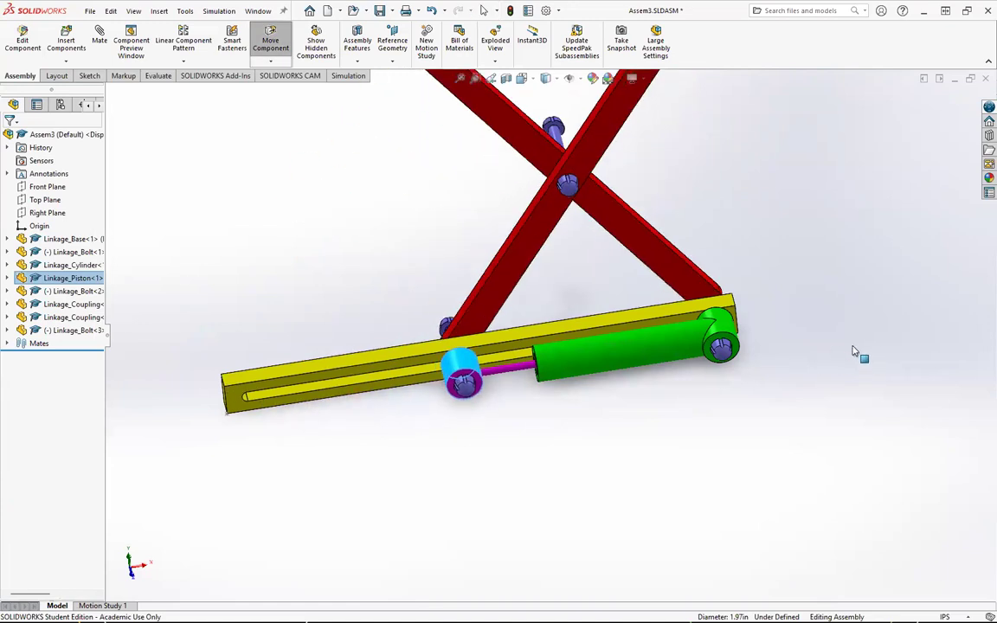
click(685, 456)
middle_drag(566, 374, 577, 337)
scroll(575, 336, up, 4)
scroll(527, 283, down, 2)
middle_drag(527, 295, 569, 314)
scroll(569, 317, down, 1)
scroll(567, 329, up, 3)
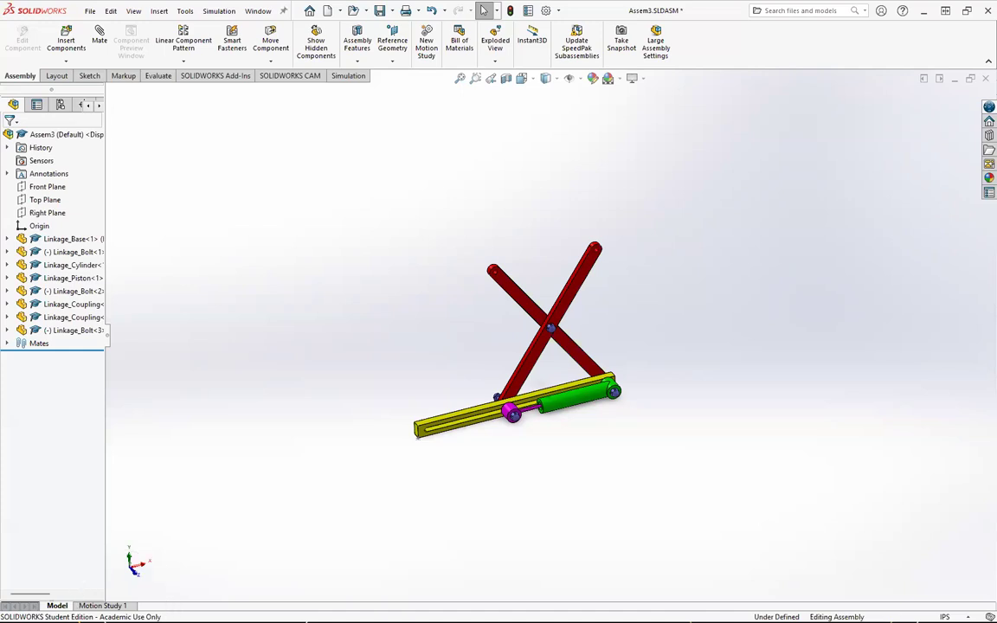
Step: Open Motion Study 1 and turn on Autokey
click(102, 605)
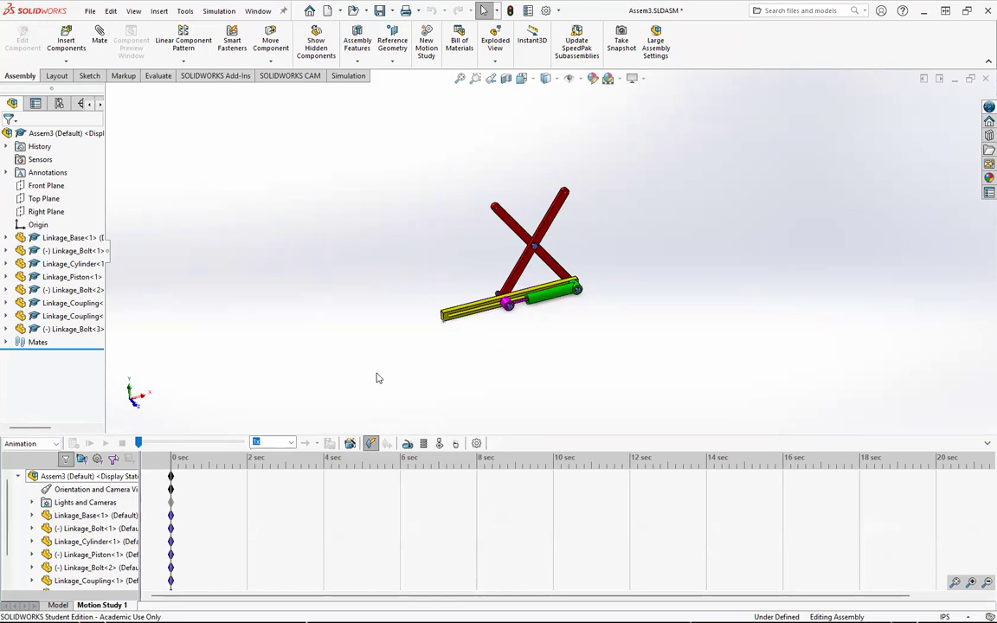
click(370, 449)
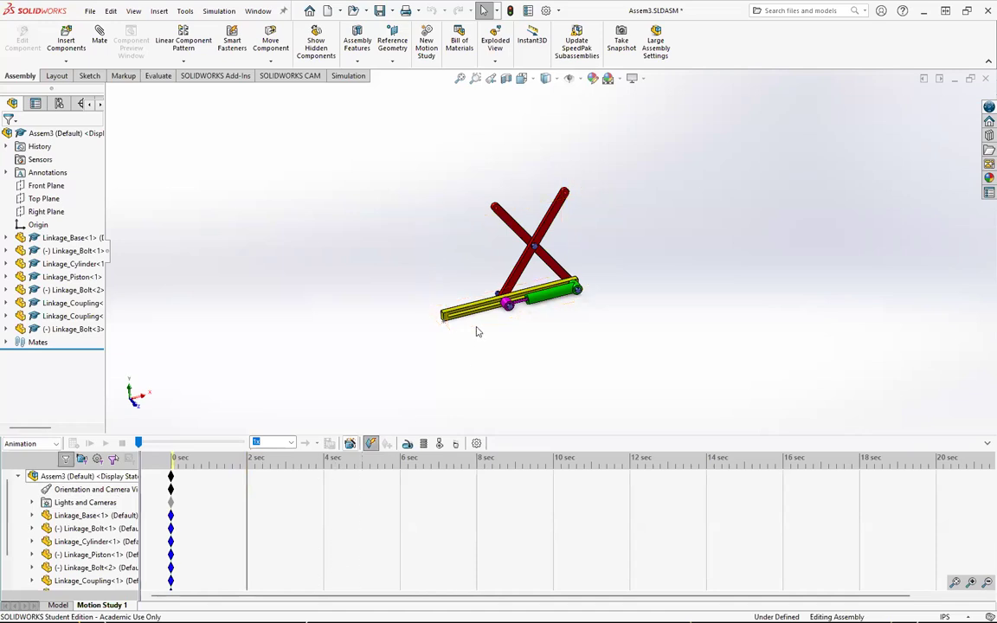
Step: Try recording piston keys by dragging the piston with Autokey, play the animation, and undo the recorded keys
drag(508, 305, 482, 311)
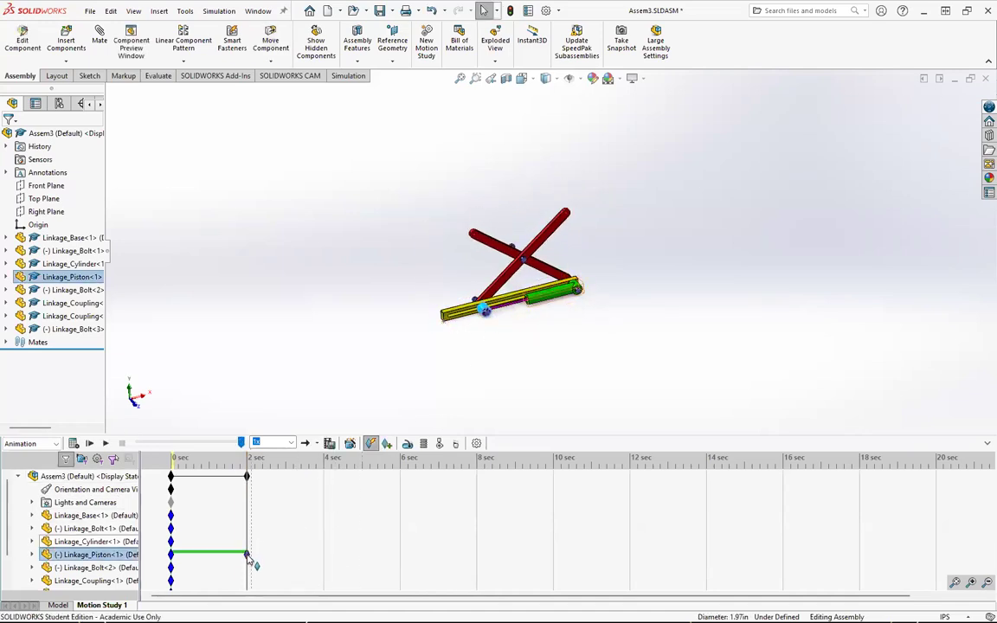
scroll(251, 544, down, 1)
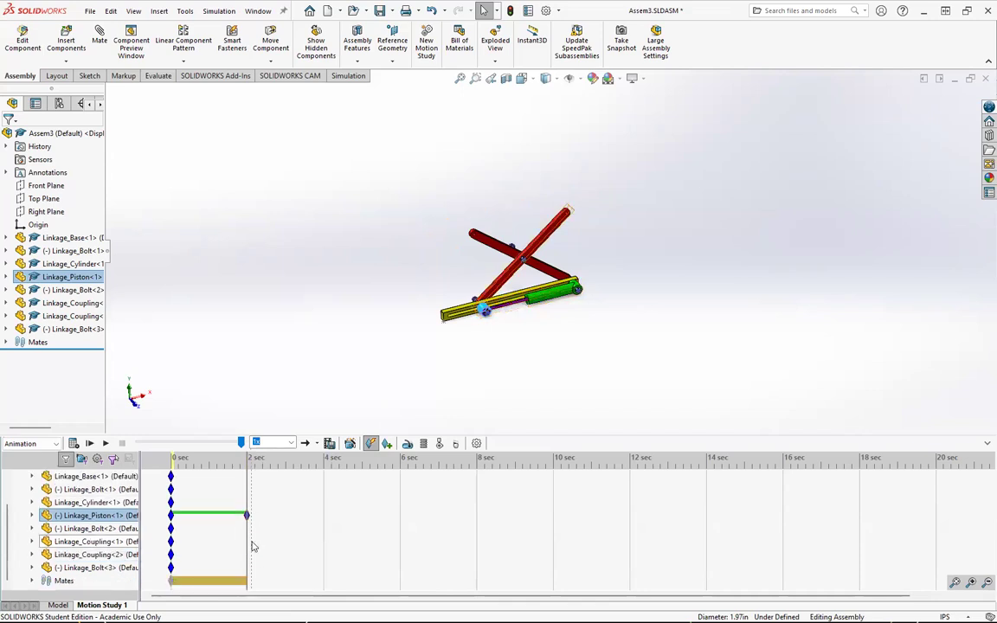
click(492, 337)
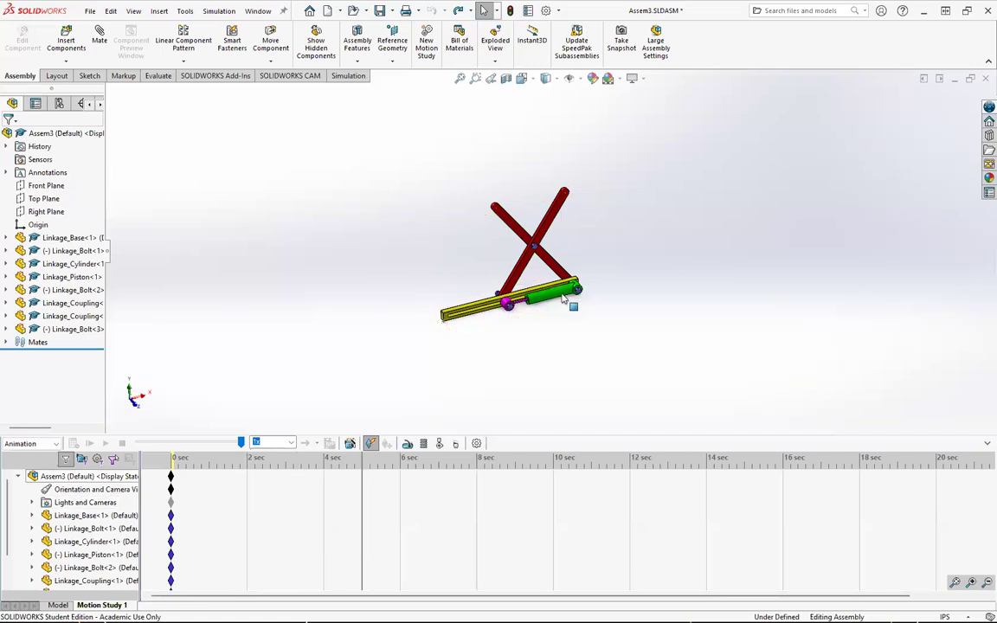
click(490, 311)
drag(490, 310, 476, 313)
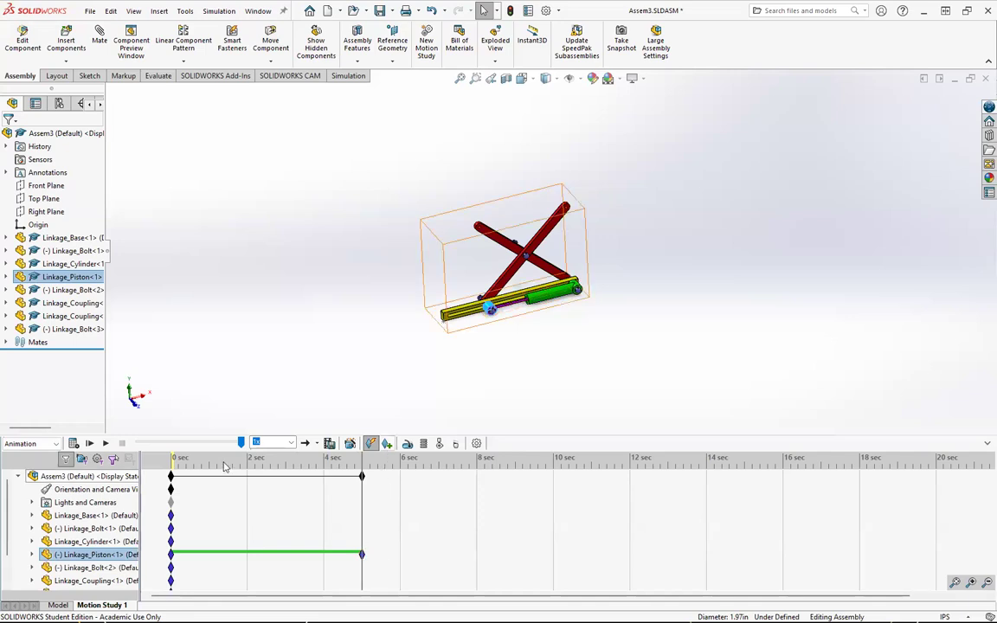
click(106, 444)
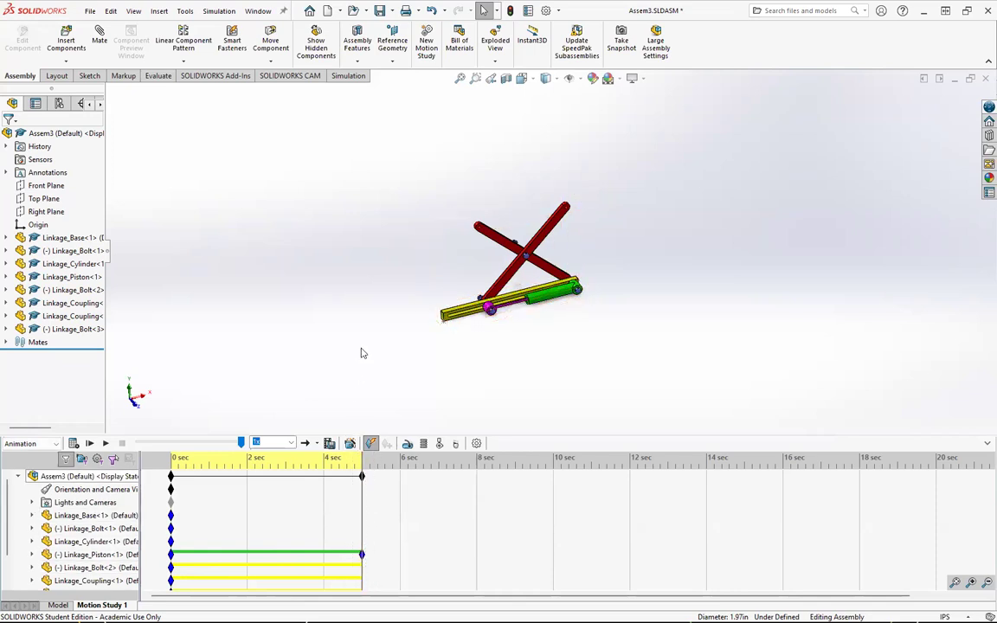
key(ctrl+z)
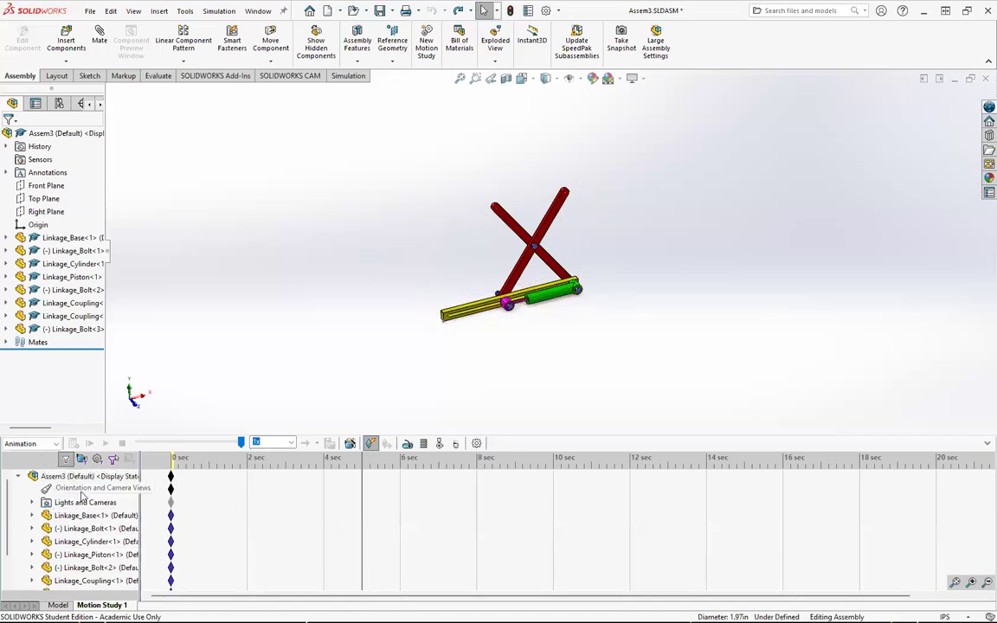
Step: At the 3 sec mark, disable view key creation for the Orientation and Camera Views row
click(287, 468)
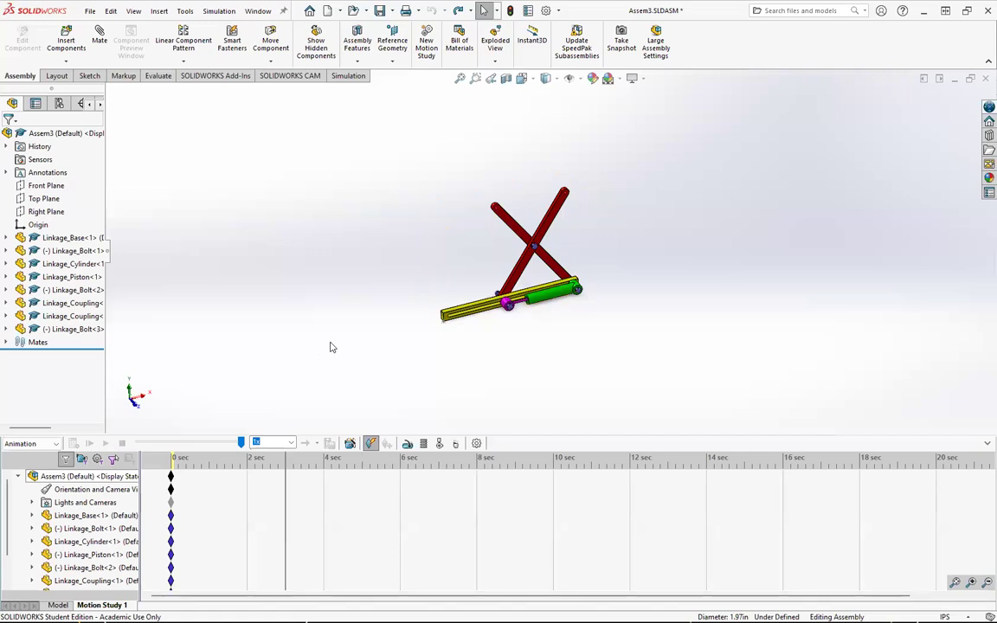
right_click(104, 492)
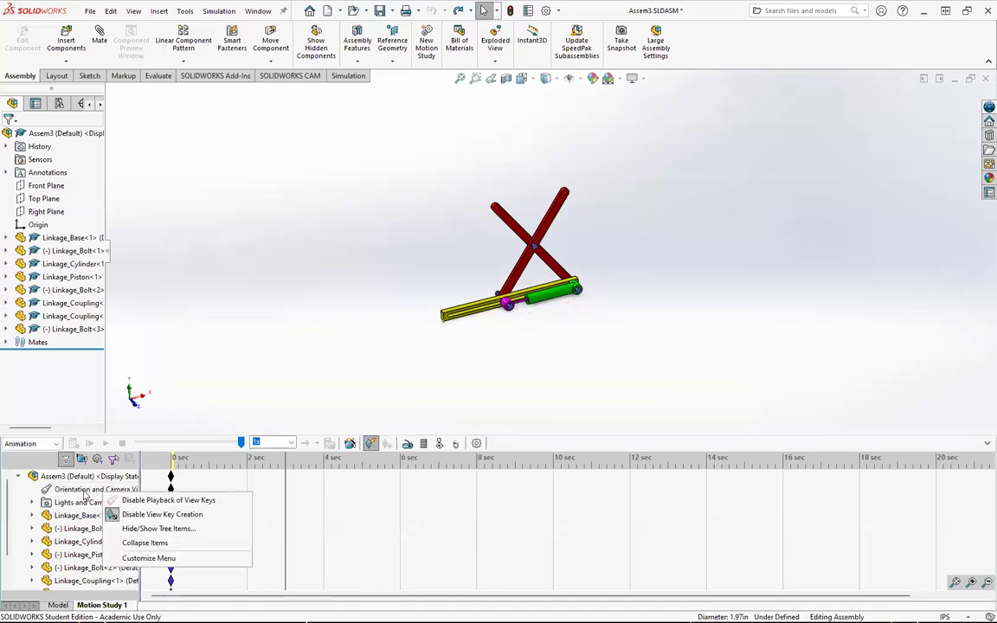
click(115, 516)
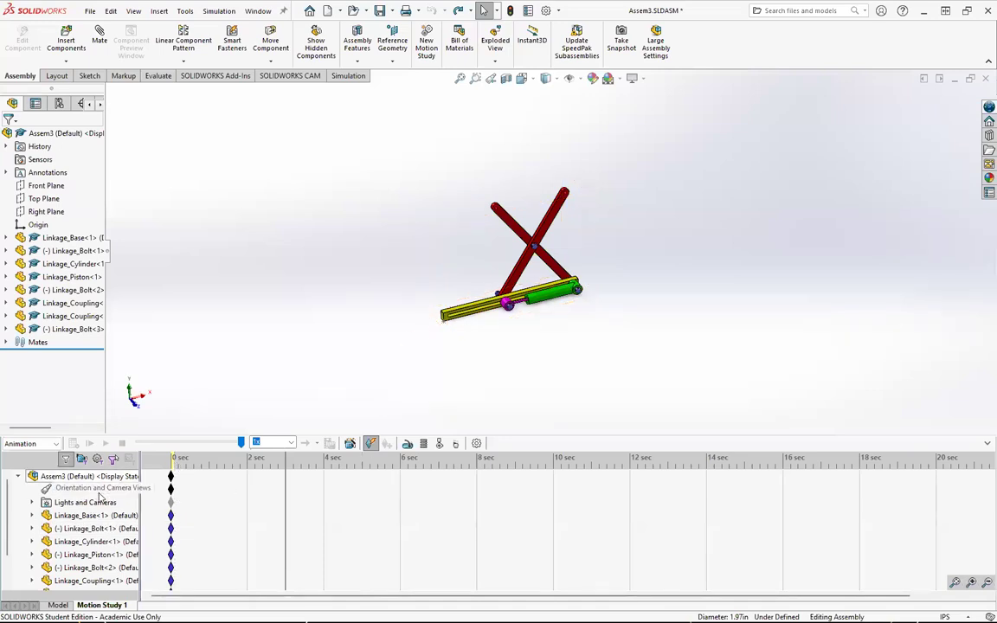
scroll(517, 269, down, 1)
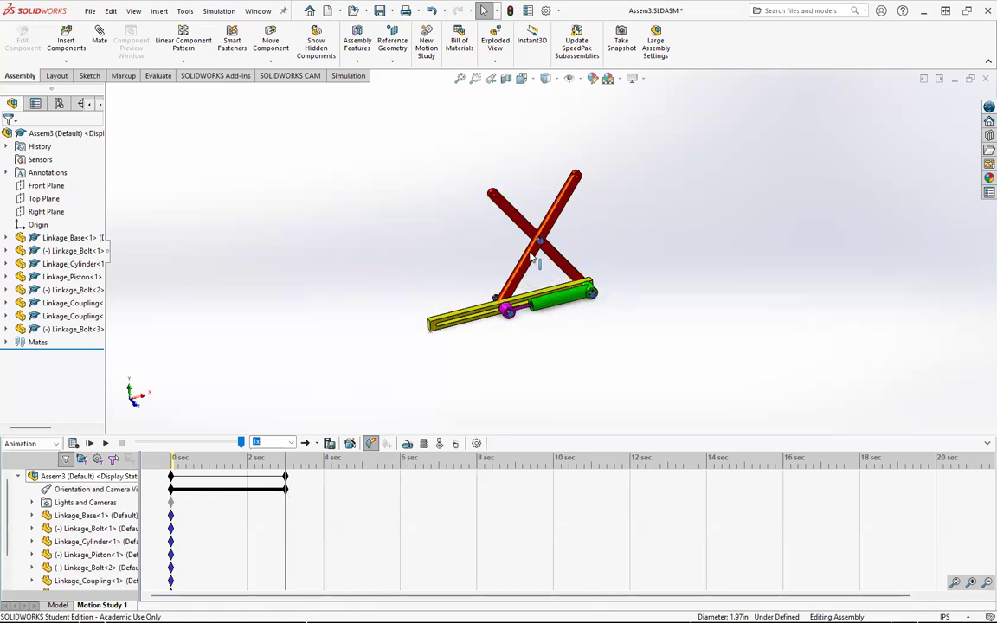
scroll(530, 255, down, 1)
scroll(531, 255, down, 2)
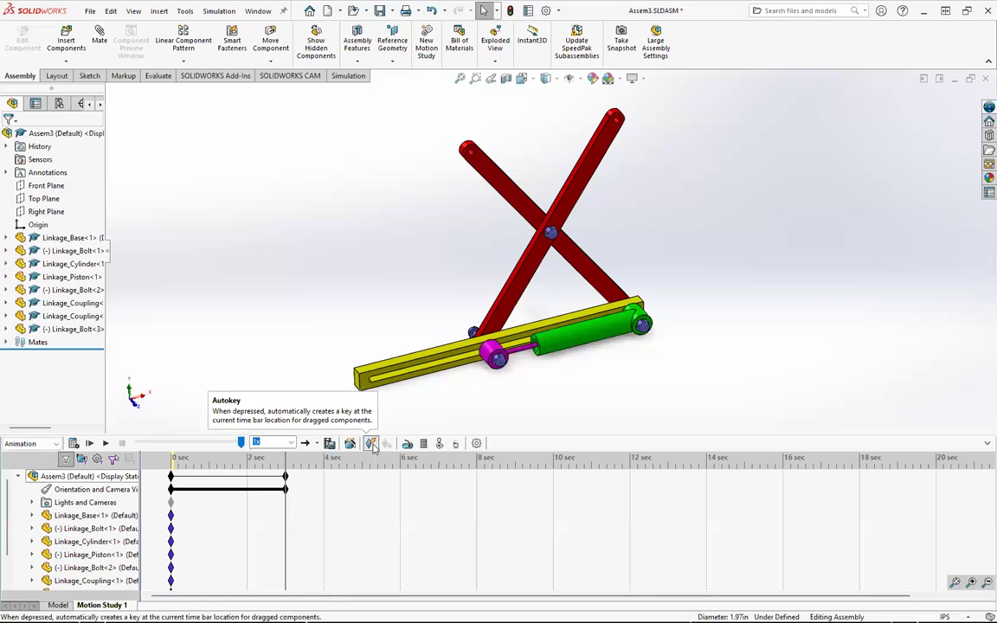
scroll(562, 280, down, 1)
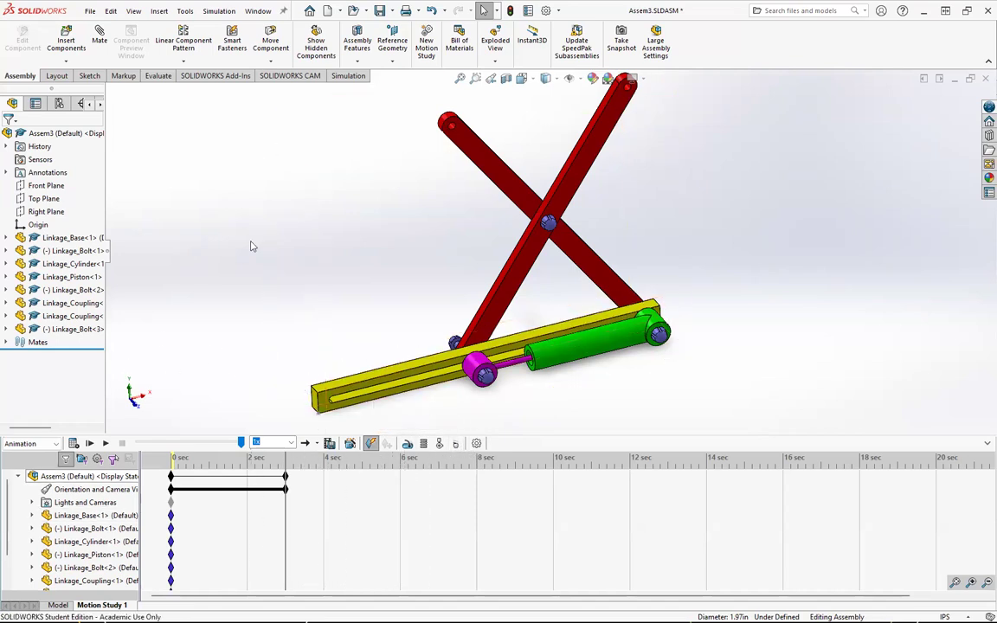
Step: Record piston keys by pulling the piston back at 5 sec and pushing it forward at 7 sec
click(89, 443)
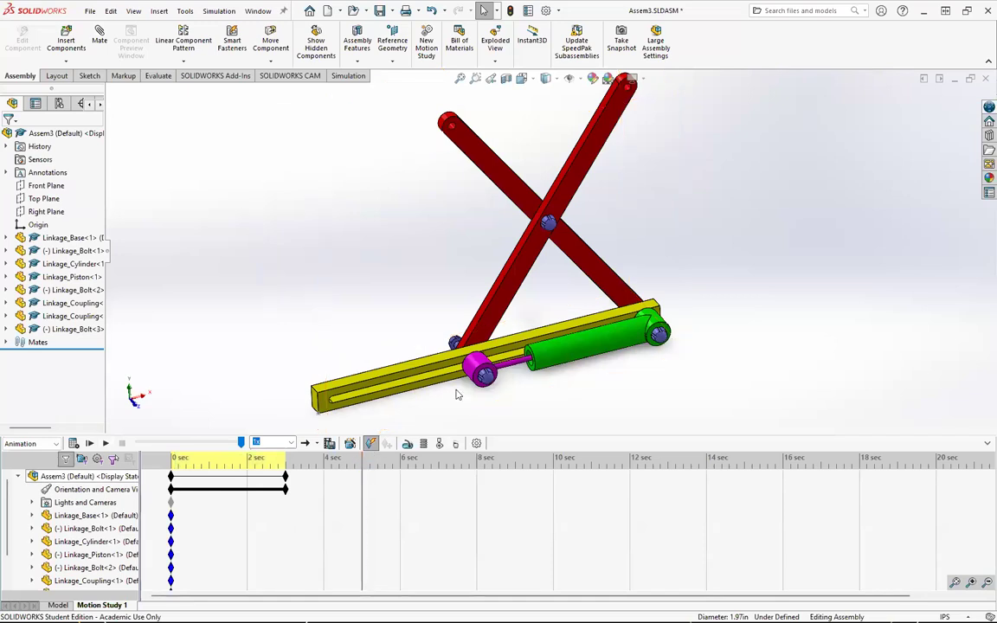
drag(485, 371, 373, 398)
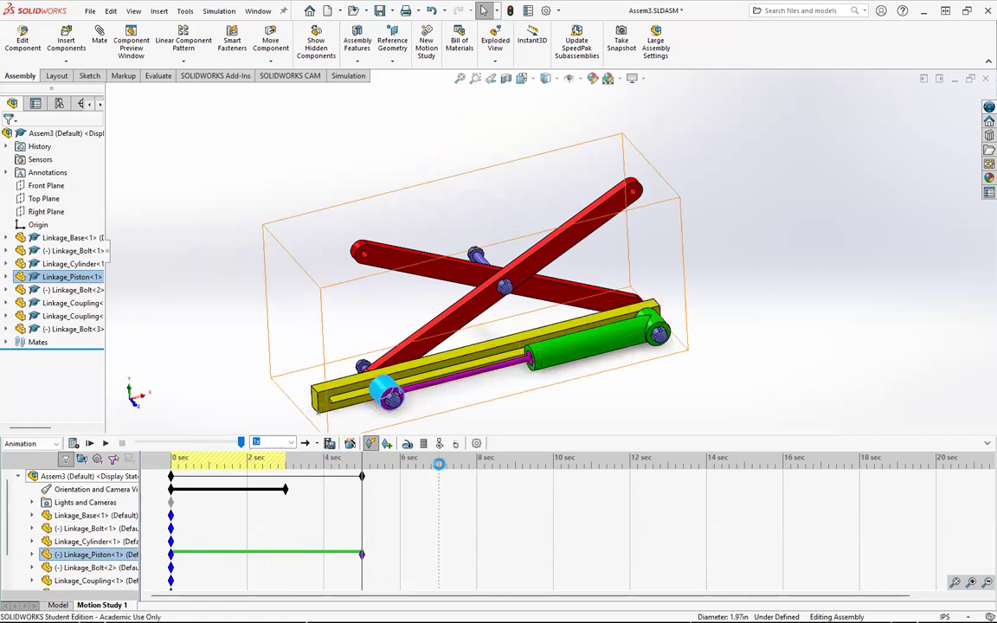
drag(394, 391, 508, 362)
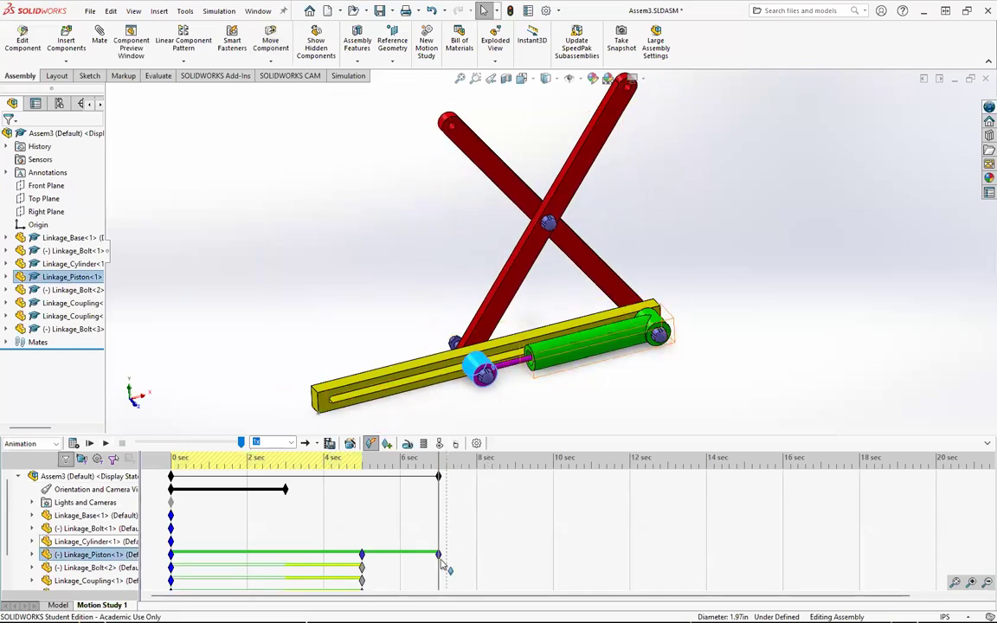
Step: Add piston keys at 9 sec and 11 sec by retracting and extending it, then play the animation
click(515, 460)
drag(475, 369, 347, 395)
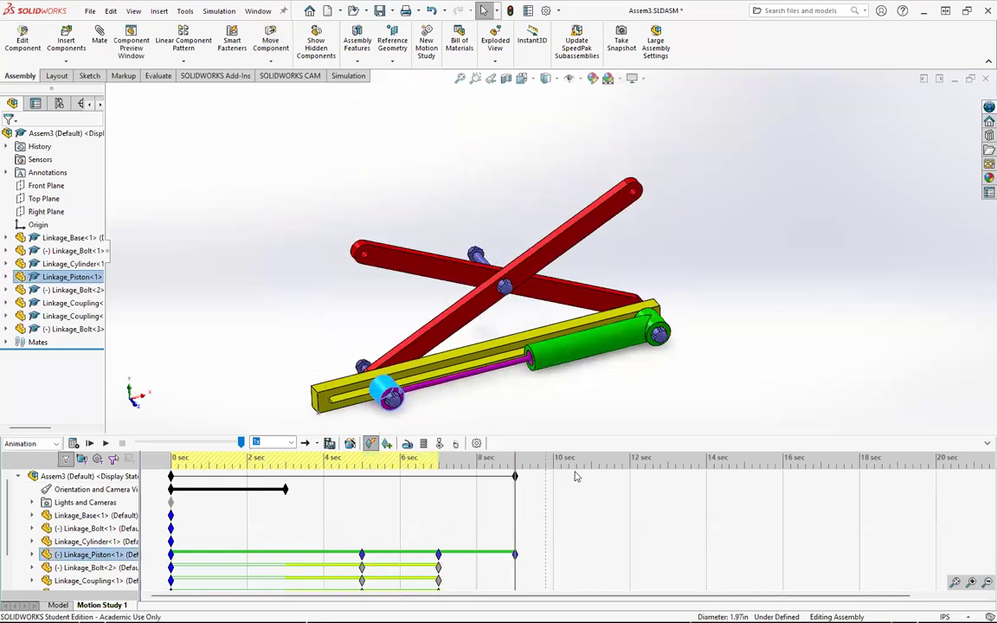
drag(474, 377, 560, 370)
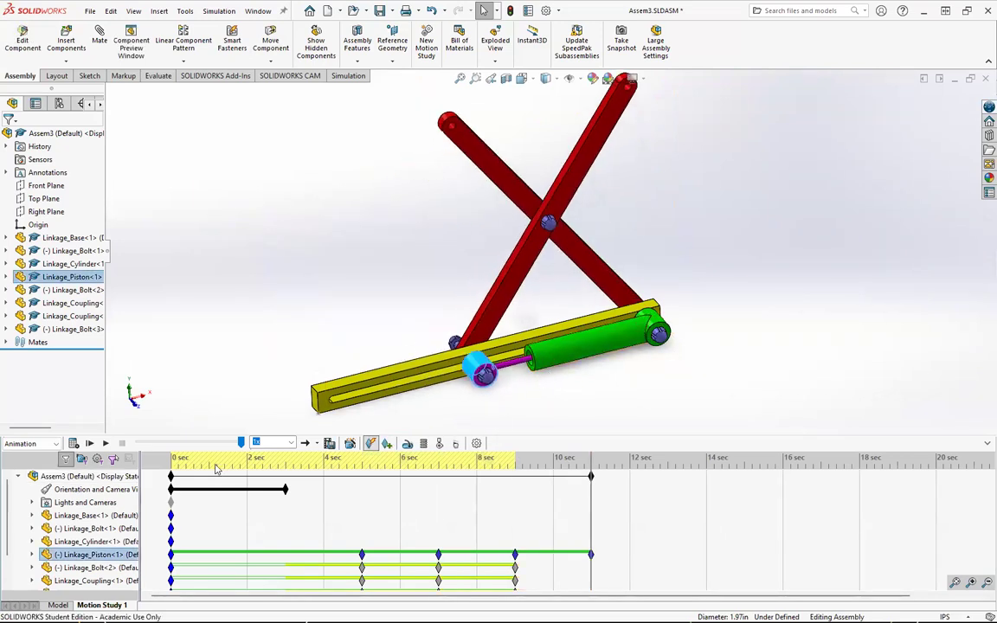
click(104, 443)
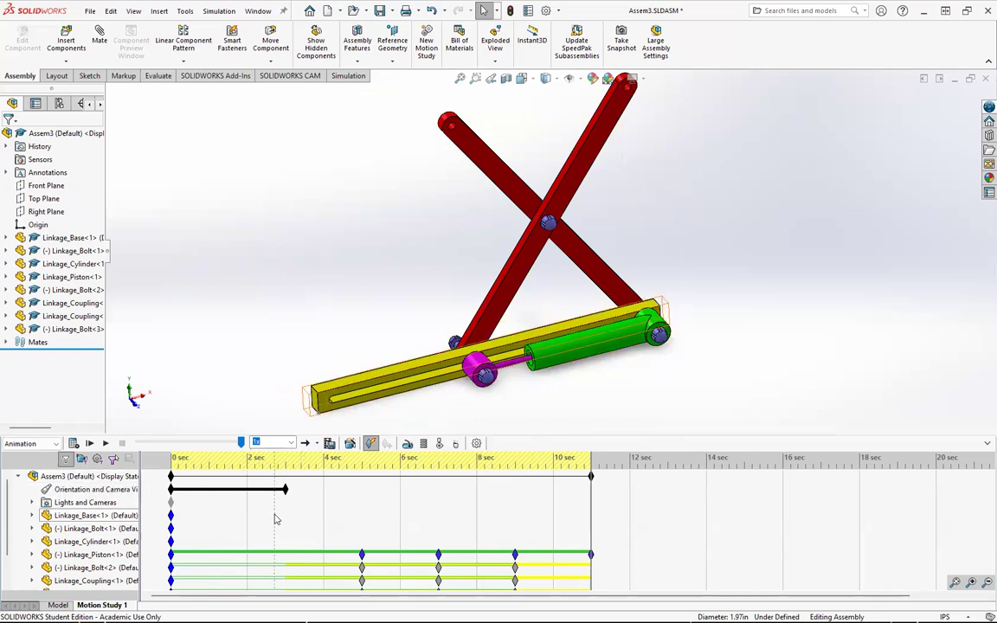
click(104, 443)
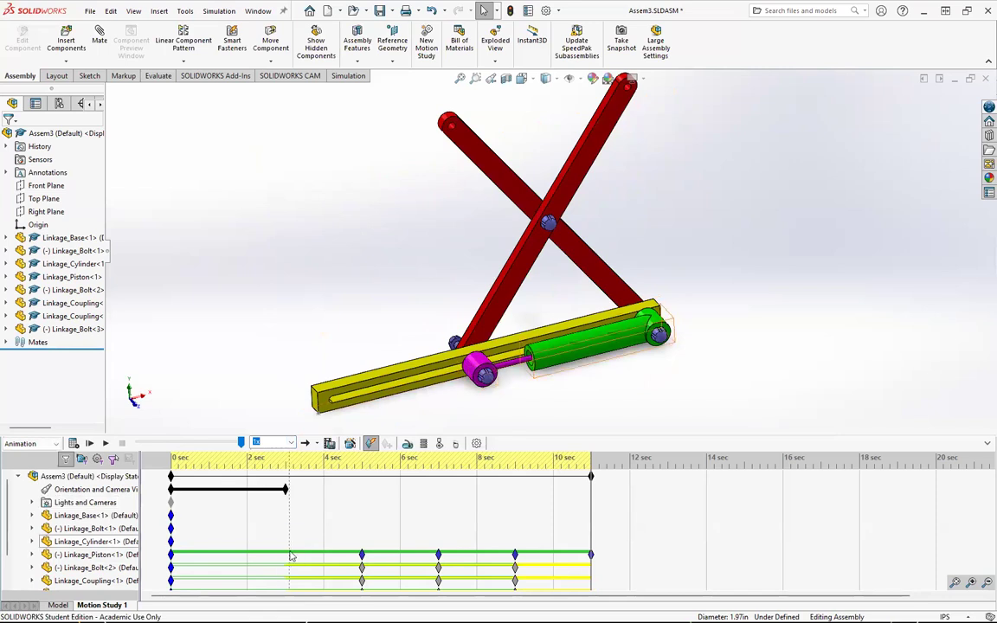
Step: Place a key on the Linkage_Piston row at 3 sec
click(286, 465)
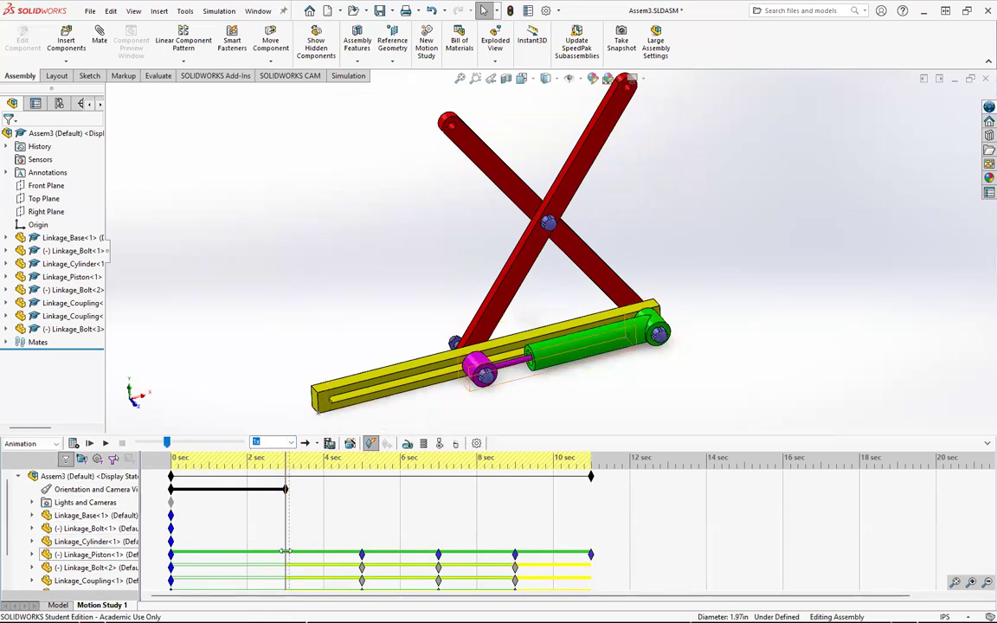
right_click(284, 553)
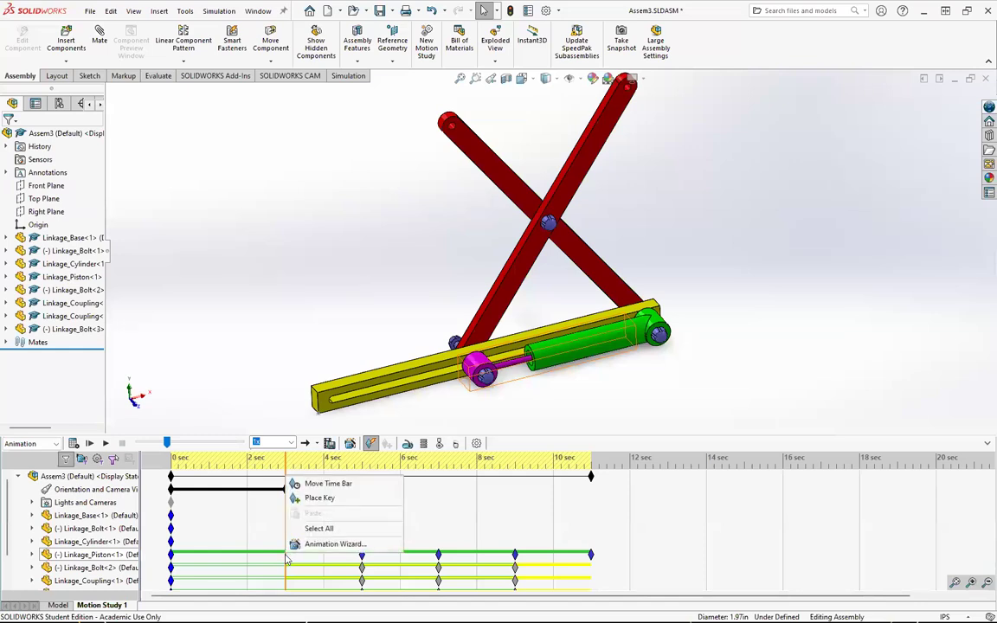
click(320, 499)
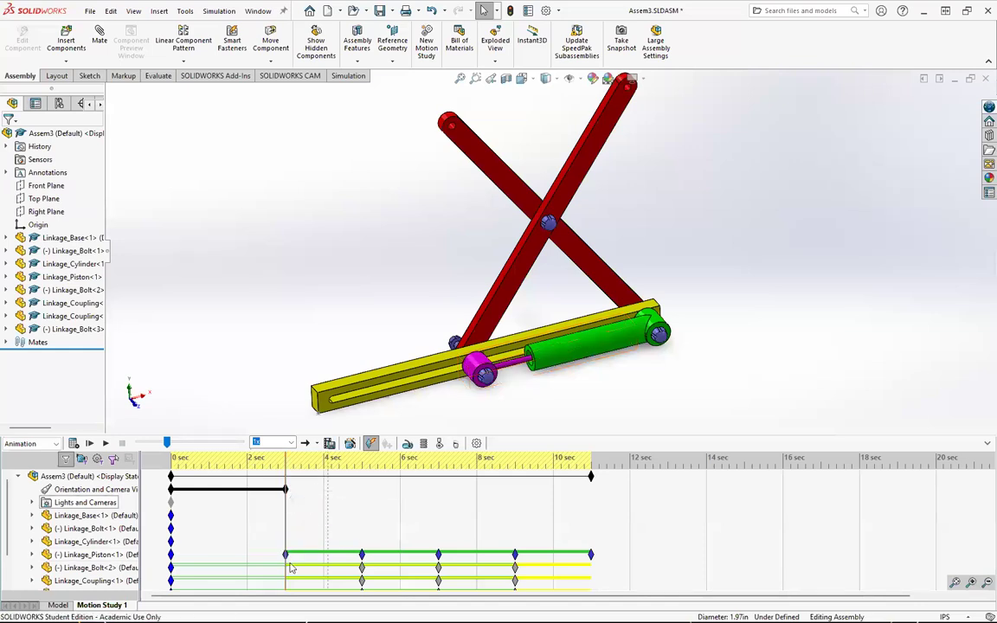
Step: Place keys at 3 sec on the Linkage_Bolt<2> and Linkage_Coupling<1> rows
scroll(285, 530, down, 1)
right_click(286, 529)
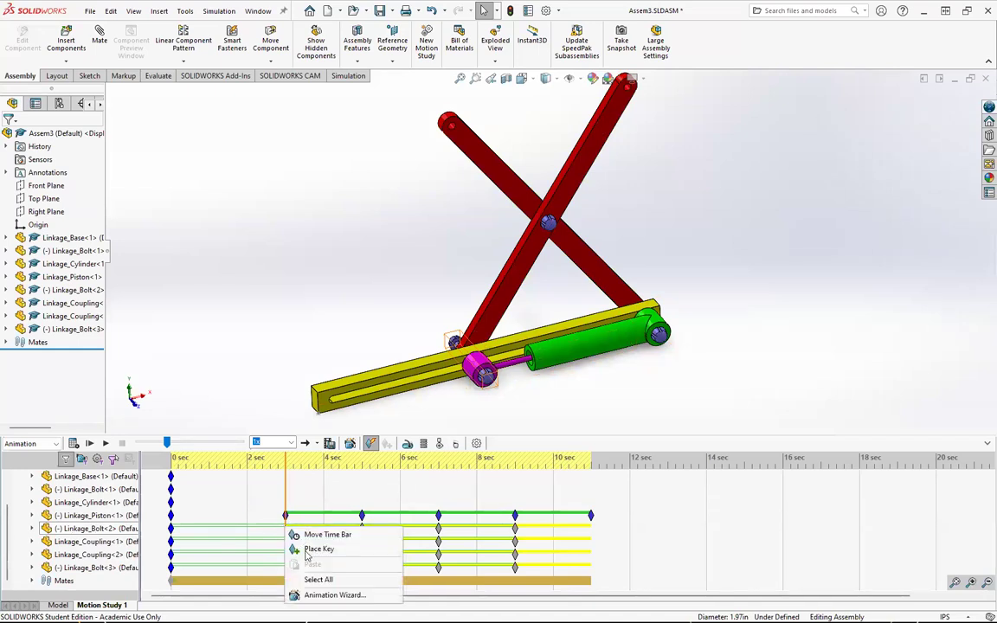
click(301, 547)
right_click(285, 540)
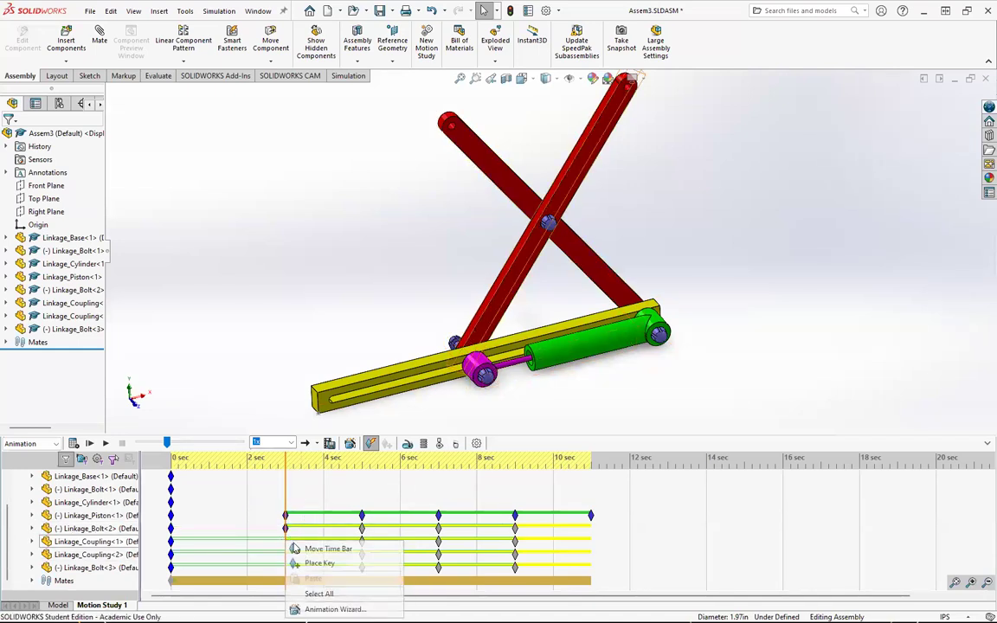
click(302, 560)
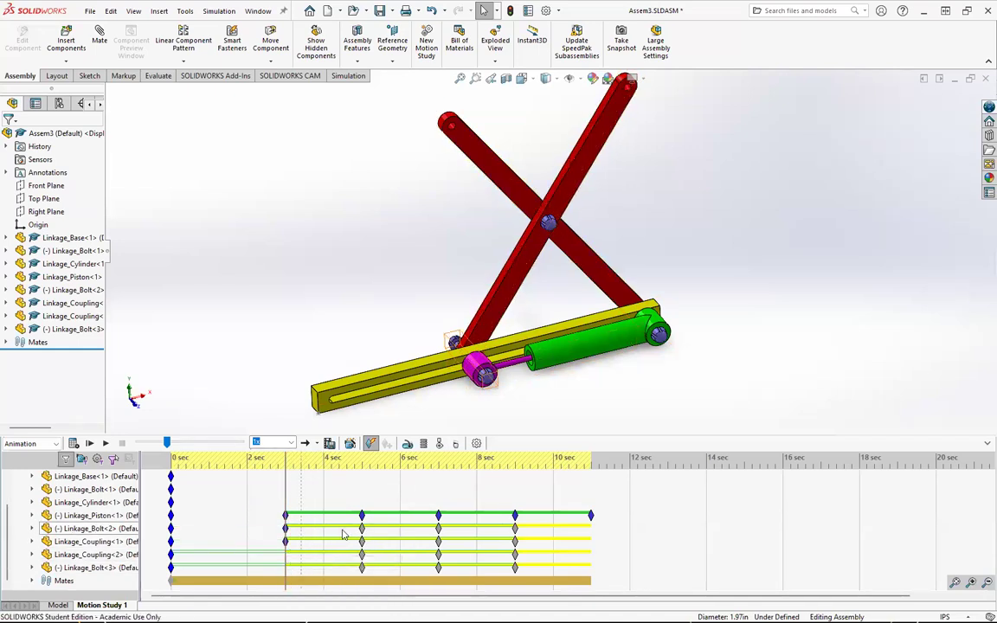
Step: Place keys at 3 sec on the Linkage_Coupling<2> and Linkage_Bolt<3> rows
right_click(285, 551)
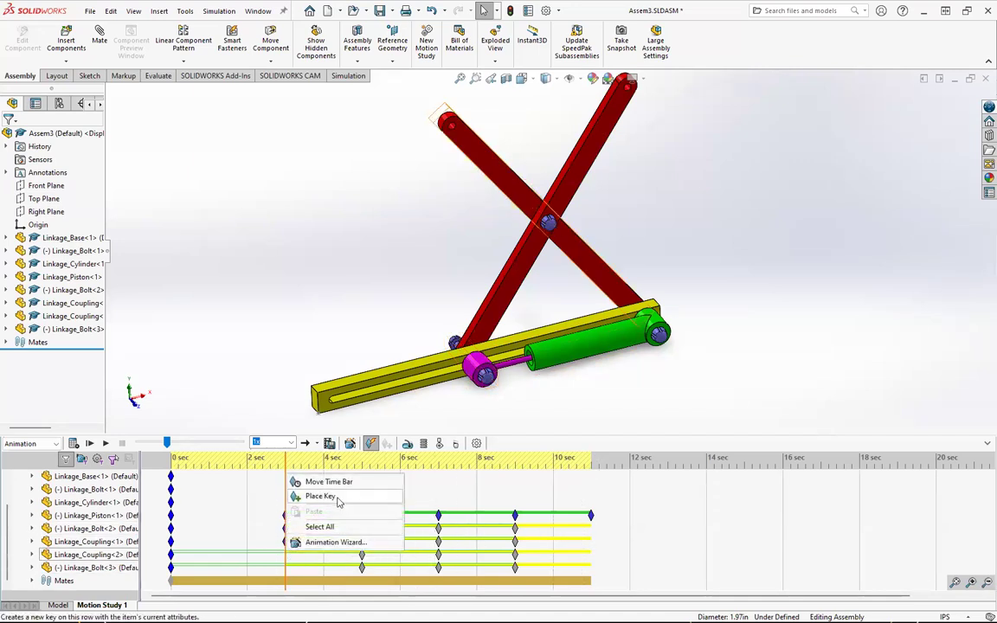
key(Escape)
right_click(286, 562)
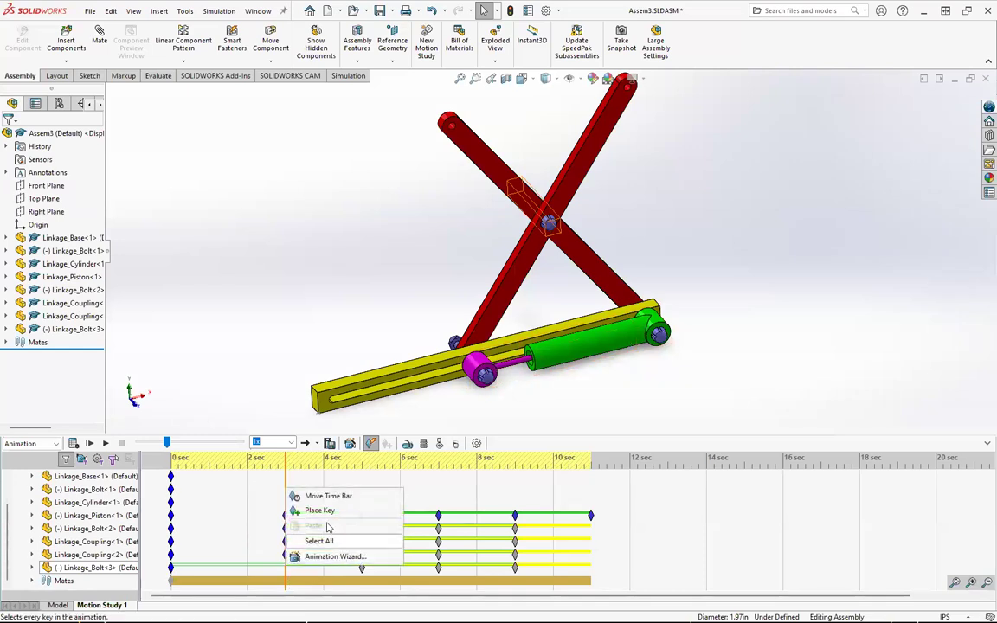
click(329, 516)
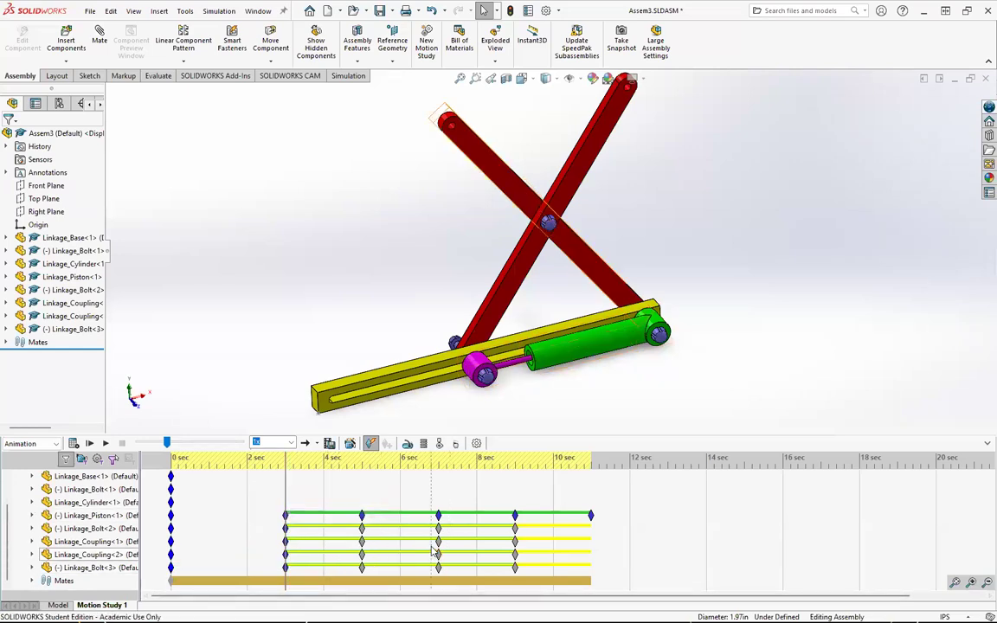
Step: Play the animation from the start to review the linkage motion
scroll(271, 520, up, 2)
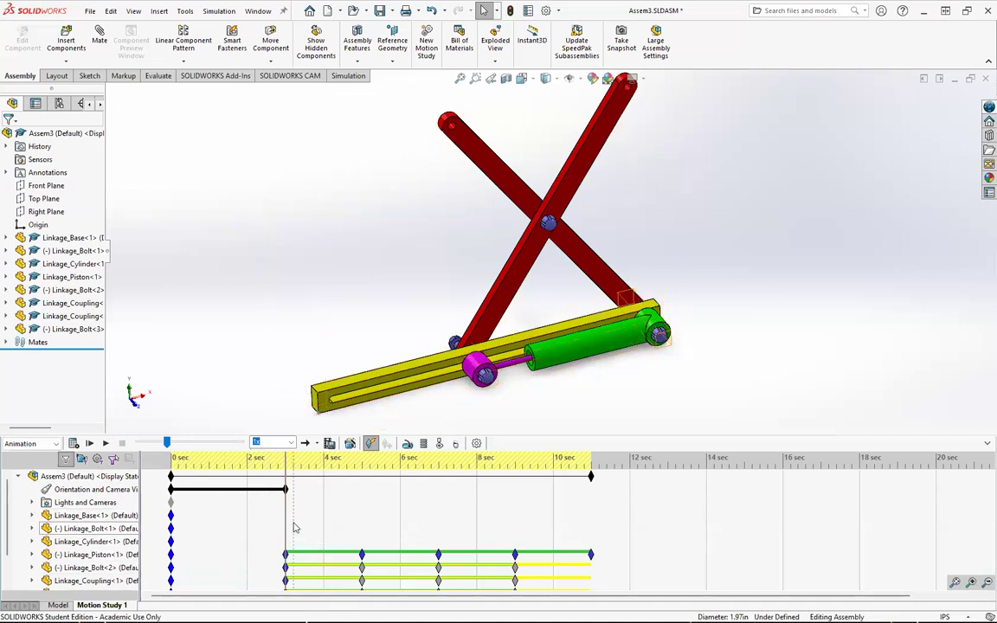
scroll(291, 527, down, 3)
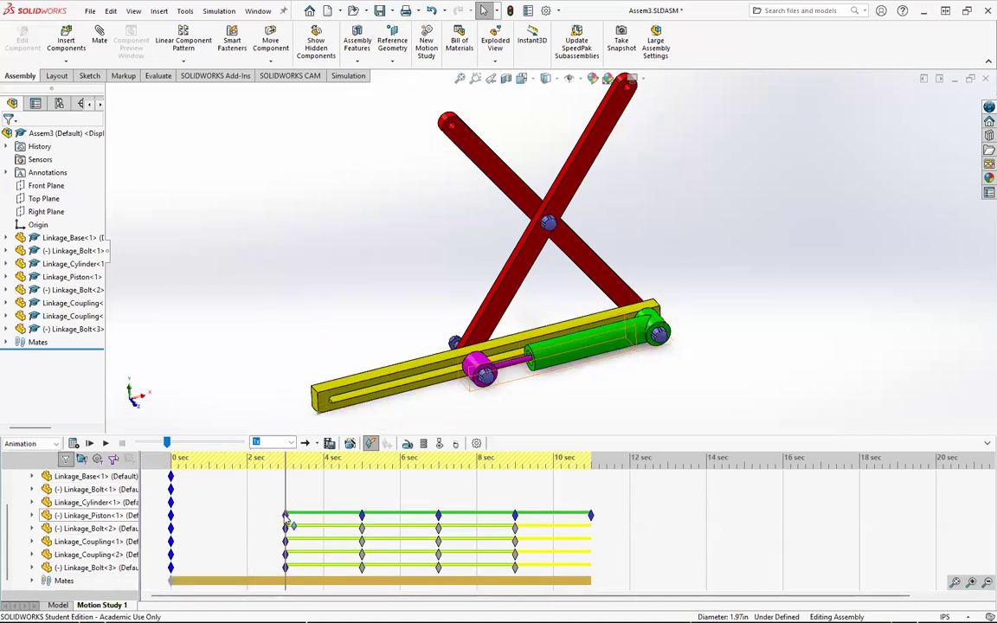
click(107, 443)
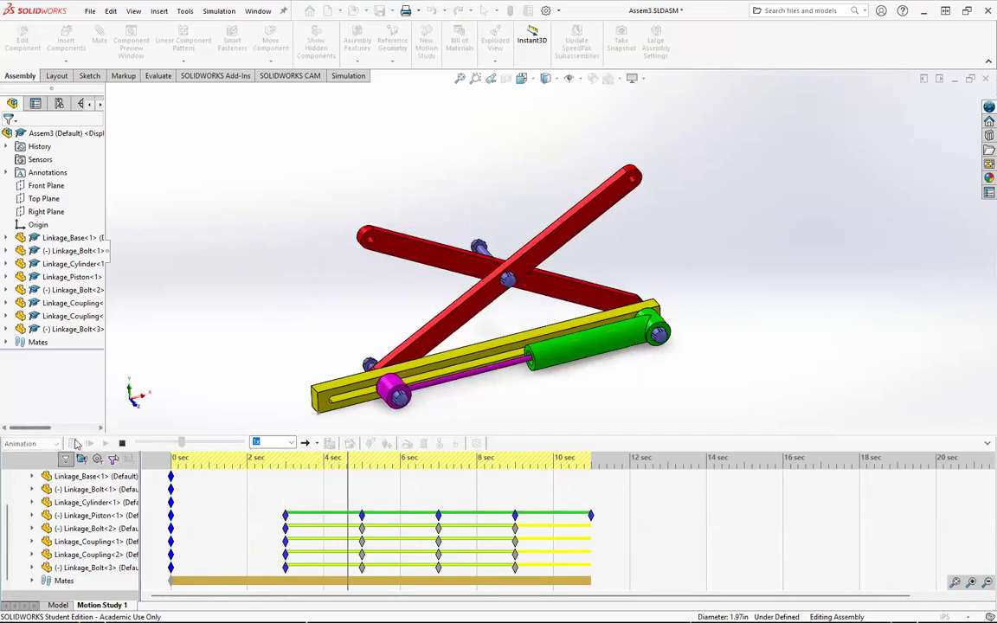
click(121, 443)
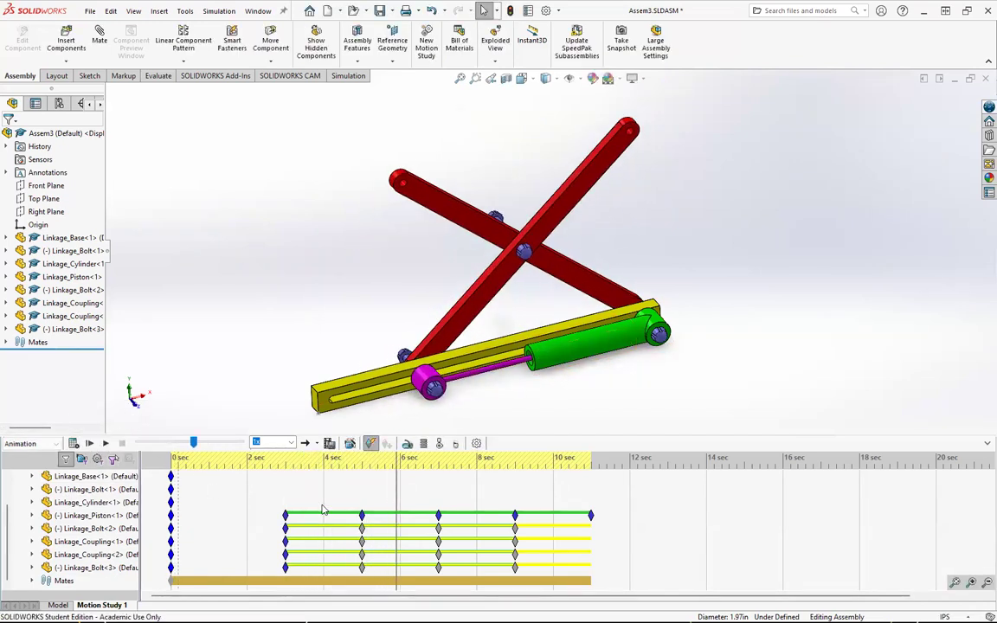
click(171, 459)
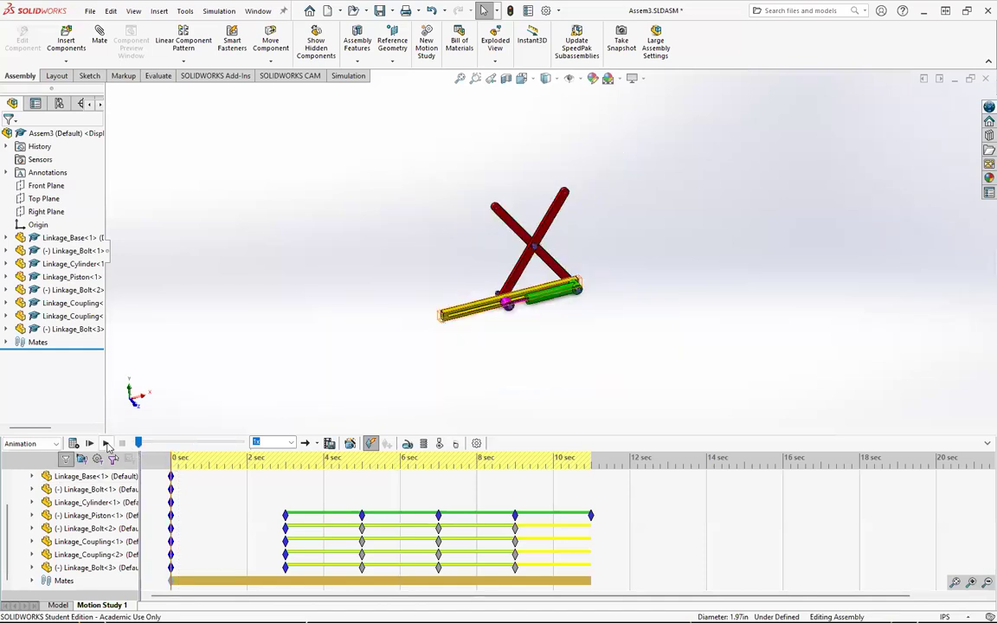
click(107, 443)
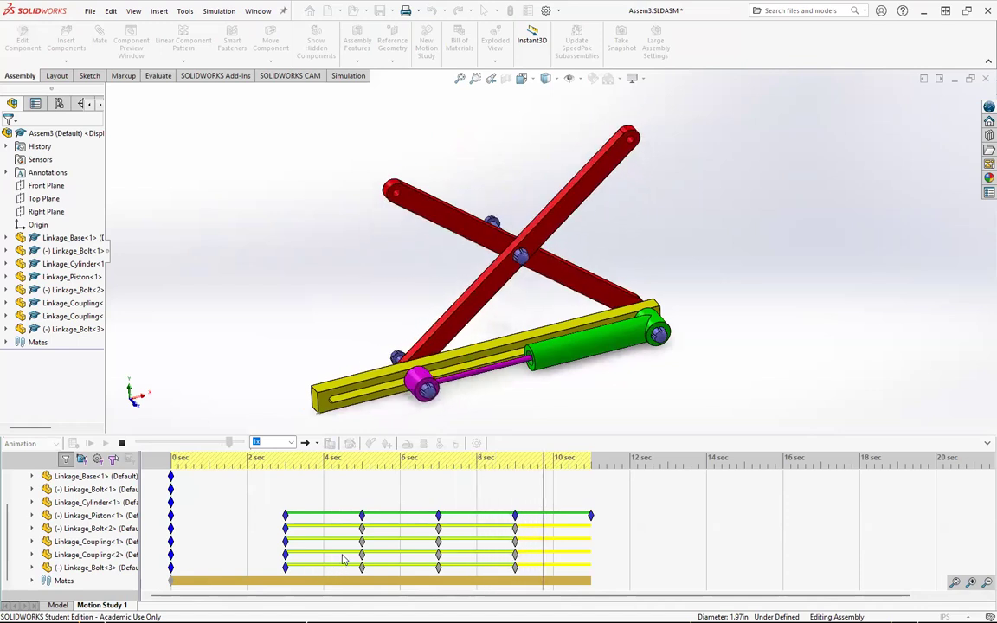
Step: Select the 3 sec keys on the piston, bolt and coupling rows, shift them to about 3.4 sec, and play the animation
click(287, 515)
ctrl+click(287, 528)
ctrl+click(286, 541)
ctrl+click(287, 554)
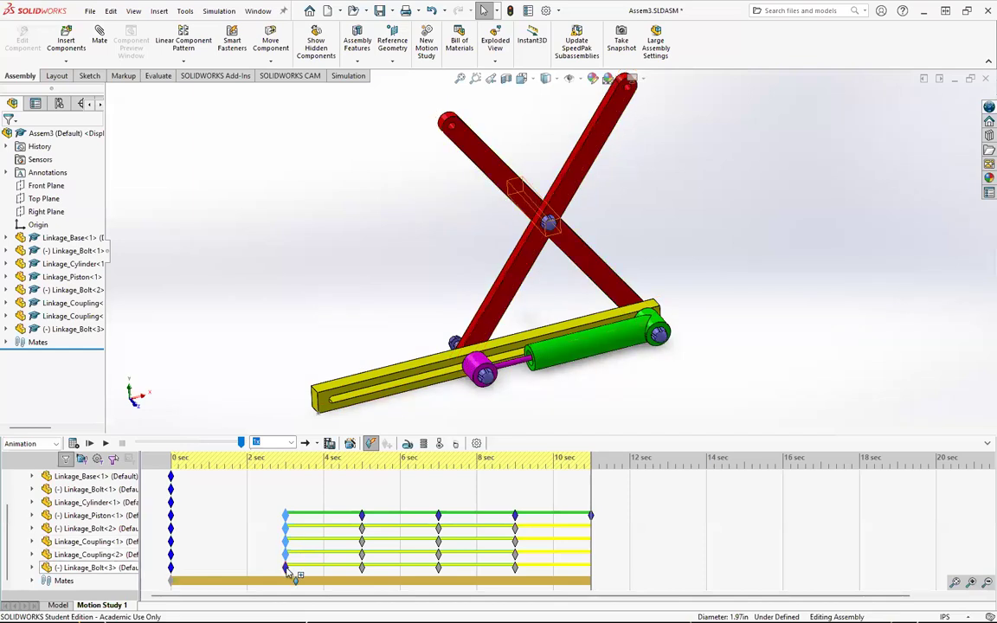
drag(291, 571, 302, 555)
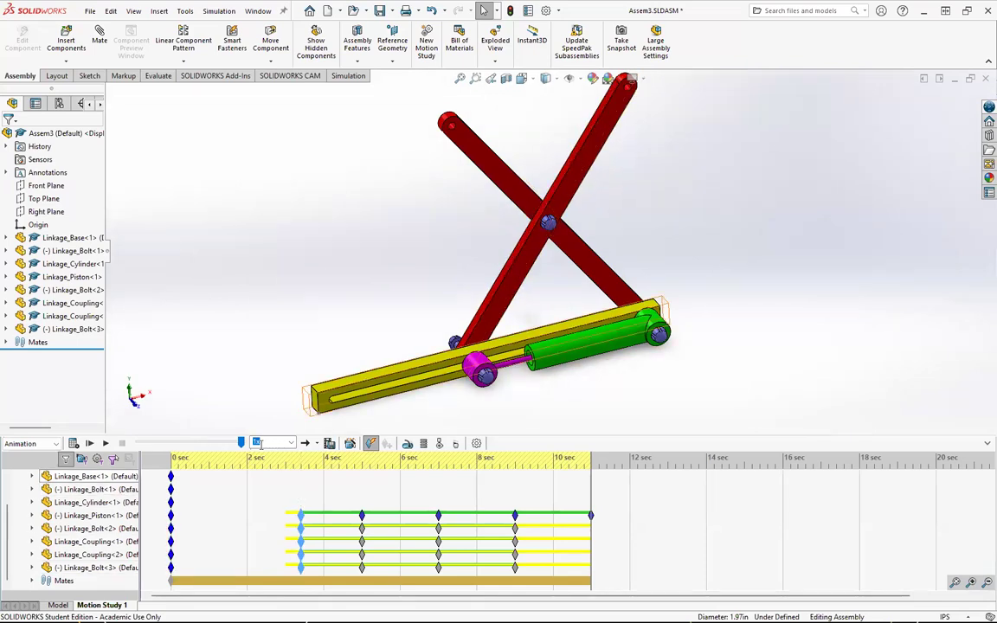
click(91, 444)
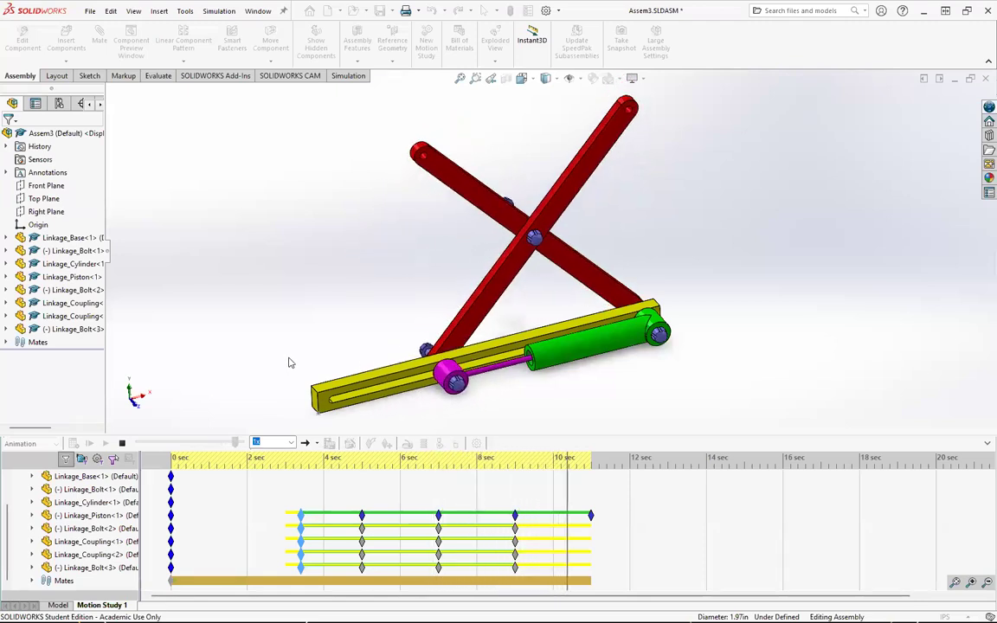
Step: Zoom the view out at 14 sec to record a camera view key
click(707, 468)
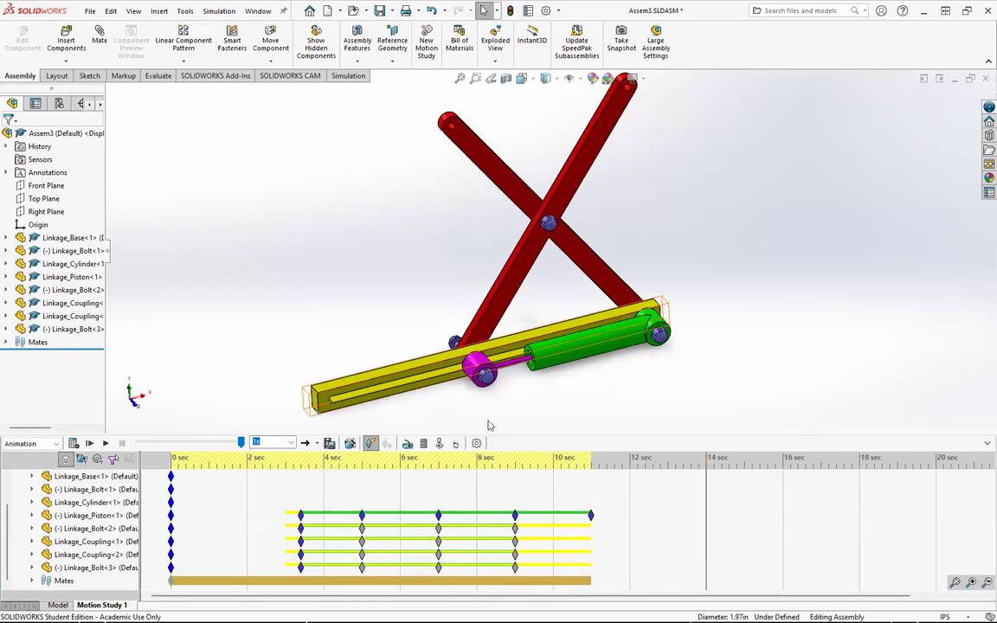
scroll(79, 494, up, 3)
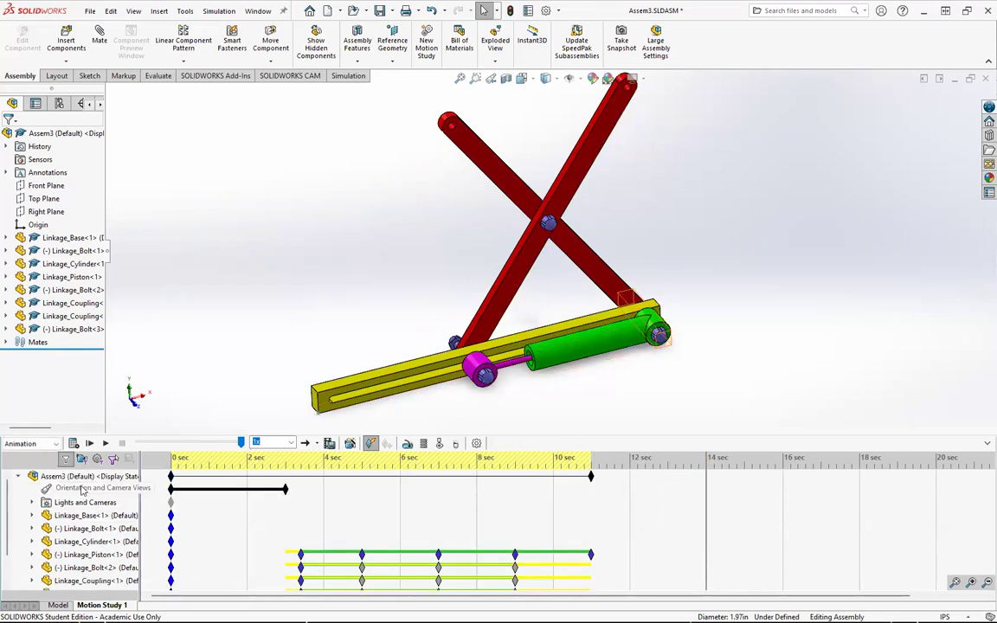
right_click(83, 490)
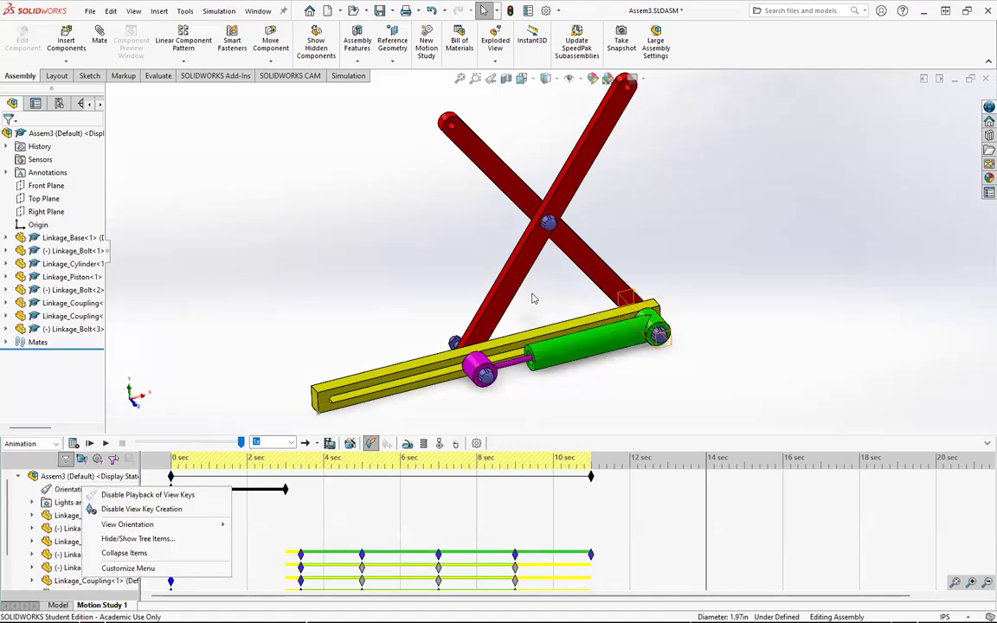
key(Escape)
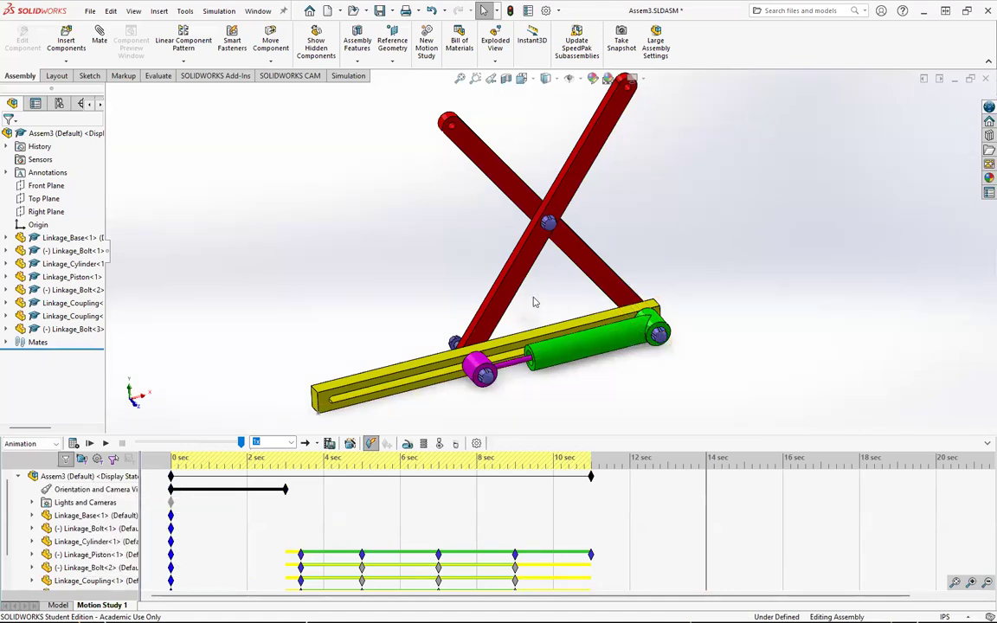
scroll(534, 303, down, 2)
scroll(536, 301, up, 5)
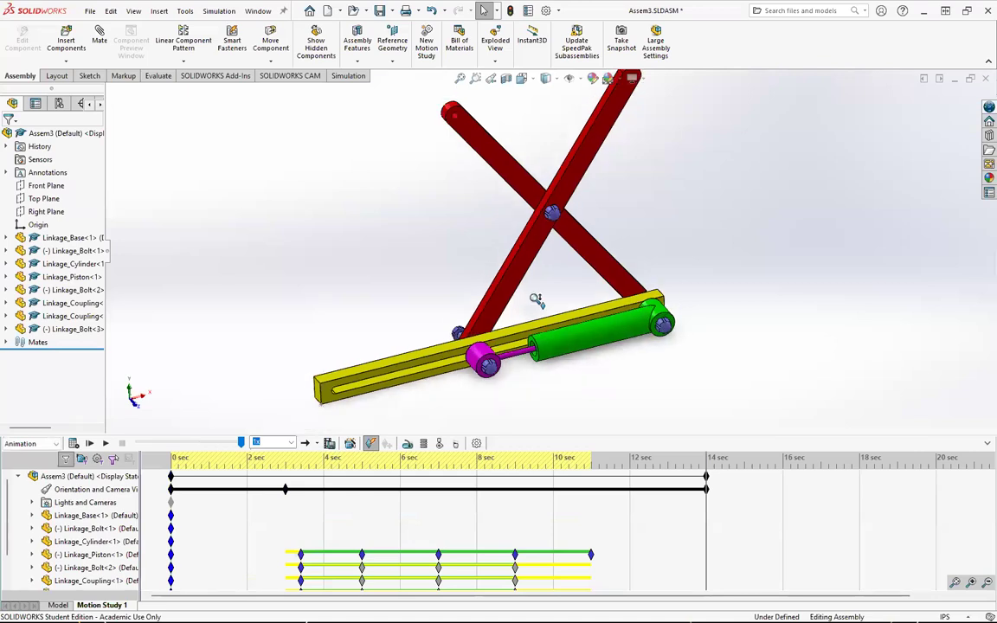
scroll(535, 298, up, 1)
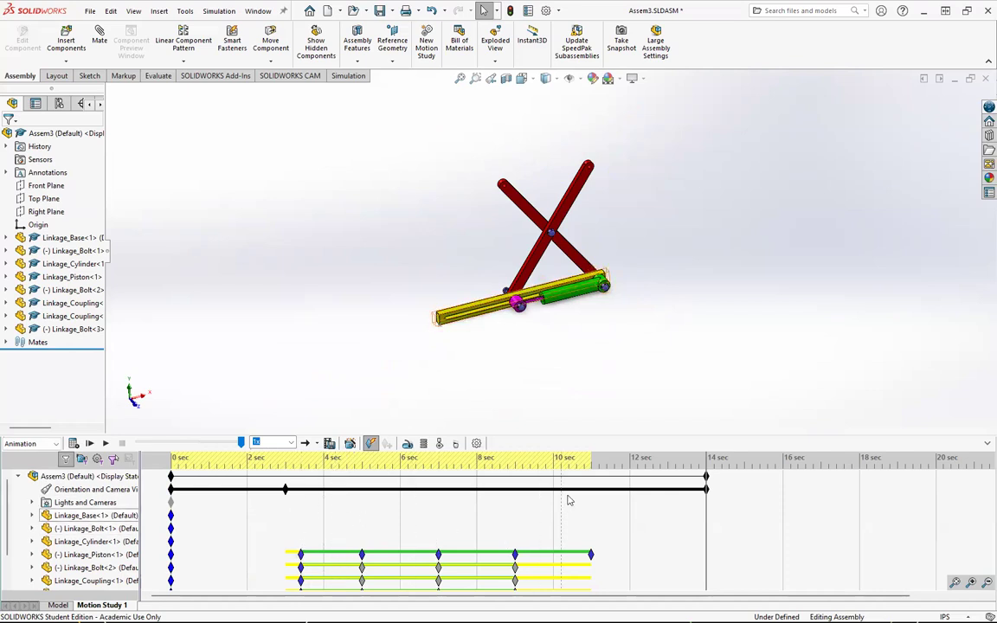
Step: Delete the camera view key at 14 sec
click(589, 466)
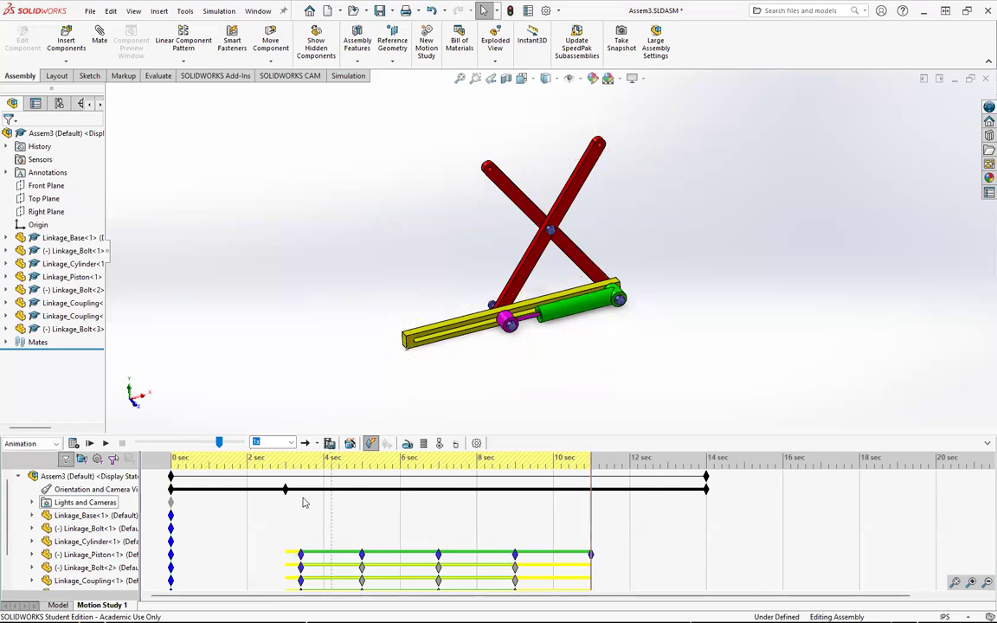
mouse_move(287, 491)
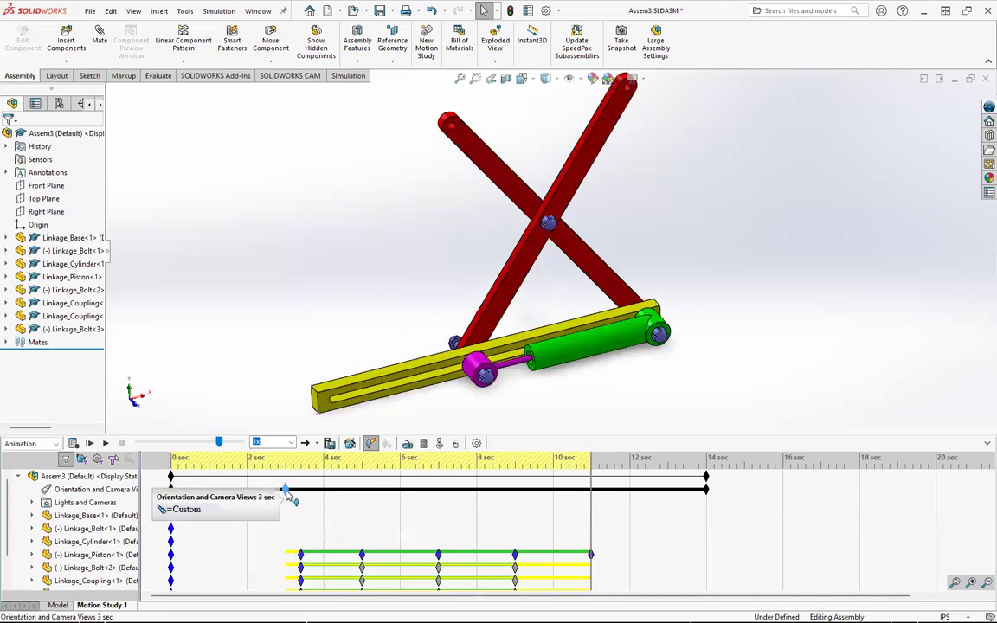
right_click(287, 491)
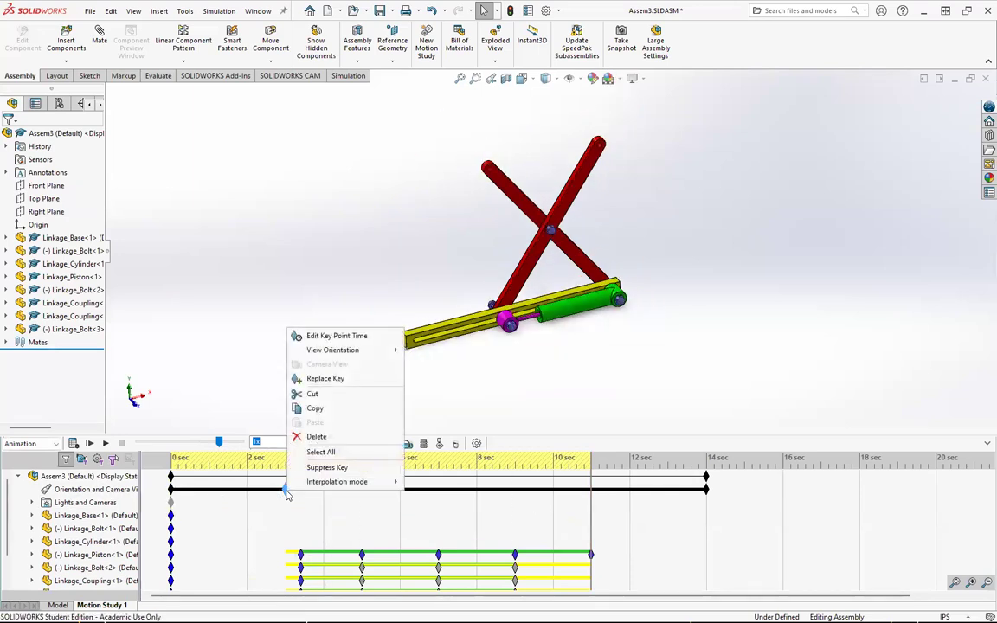
click(708, 492)
key(Delete)
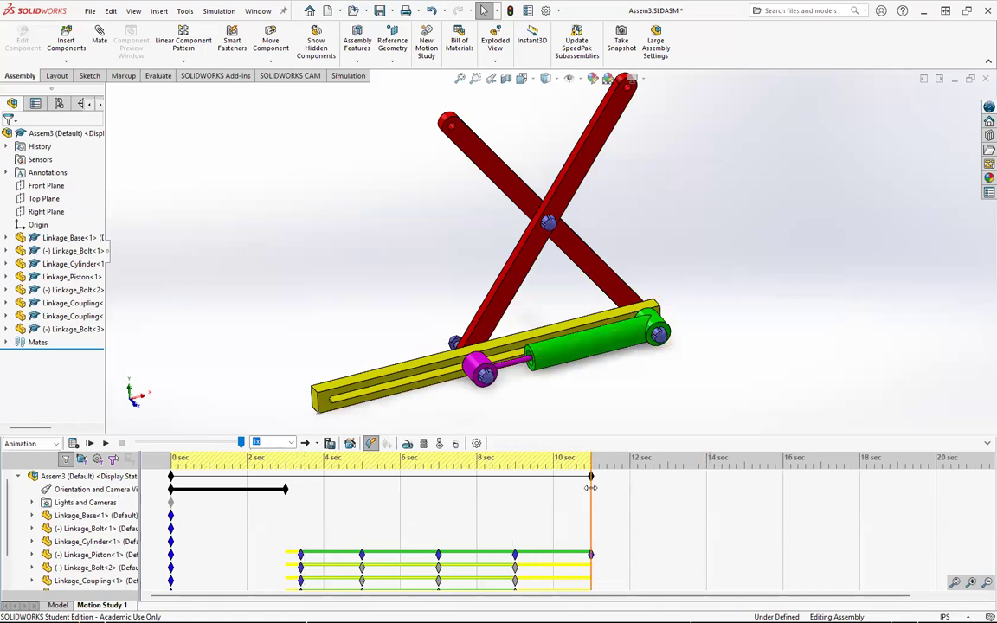
Step: Place a camera view key at 11 sec and zoom the view out at 14 sec
right_click(590, 488)
click(618, 538)
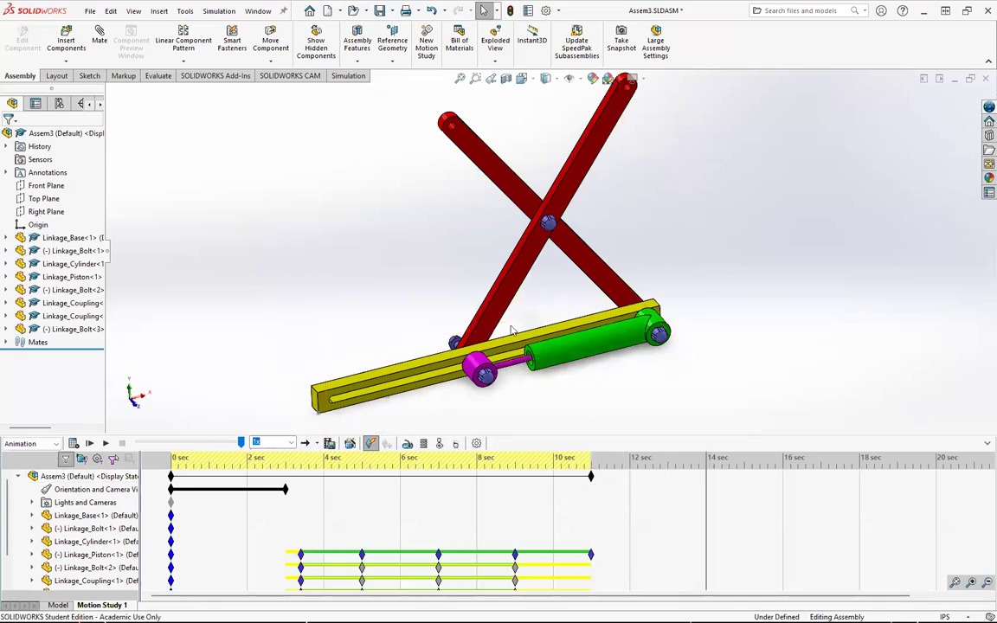
scroll(425, 281, down, 2)
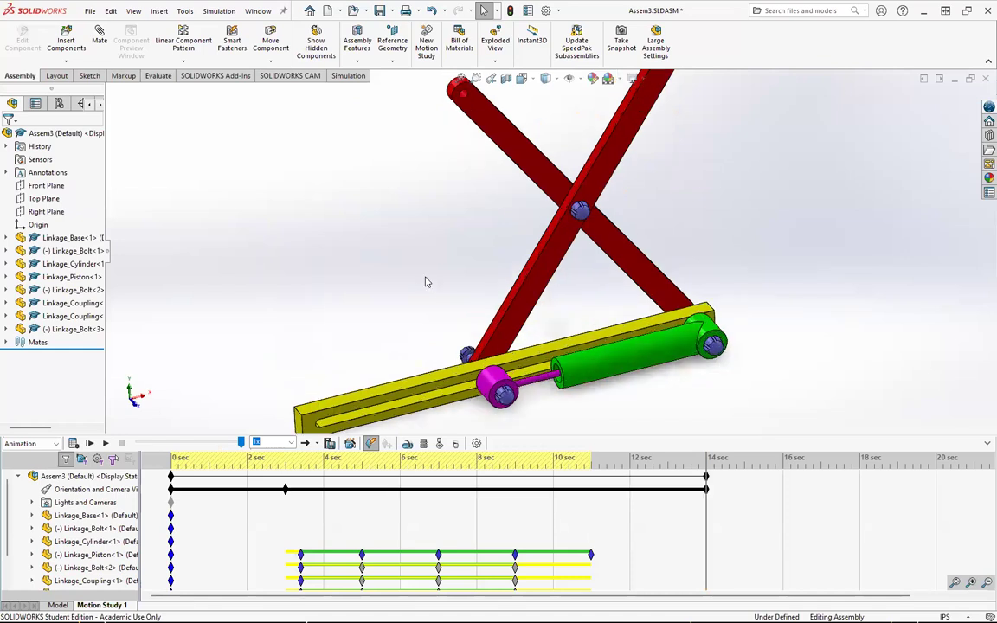
scroll(425, 282, up, 2)
scroll(428, 279, up, 2)
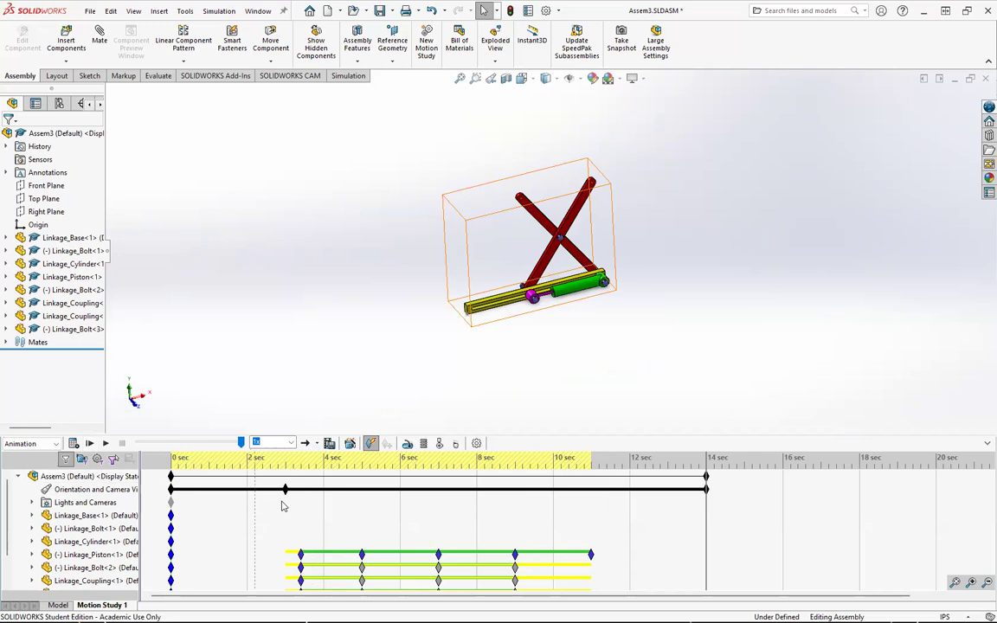
Step: Play the animation and delete the 14 sec camera view key
mouse_move(286, 491)
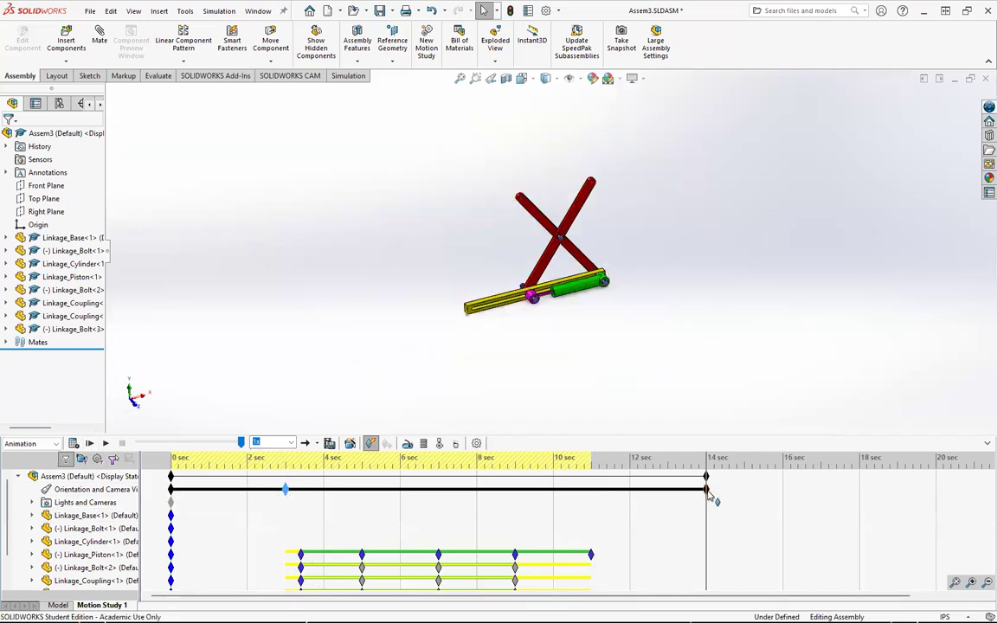
click(89, 443)
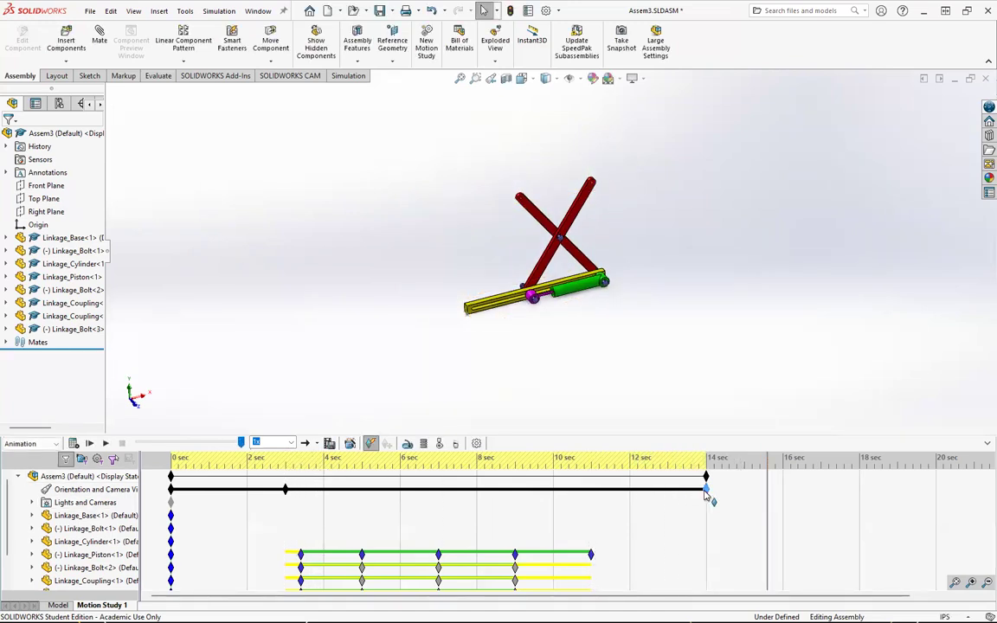
key(Delete)
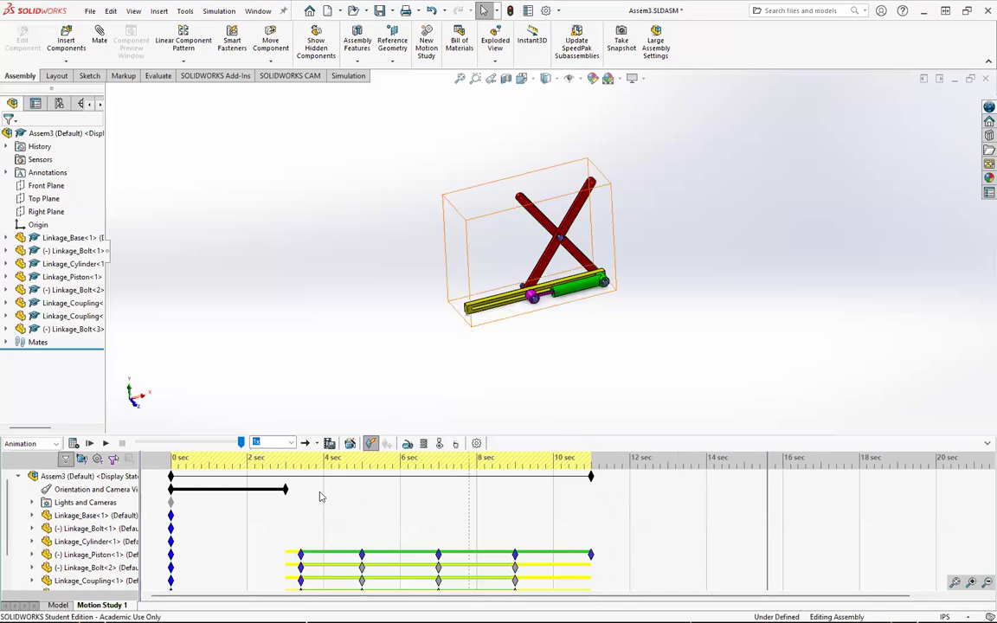
Step: Place a key on the Orientation and Camera Views row at 11 sec
click(285, 463)
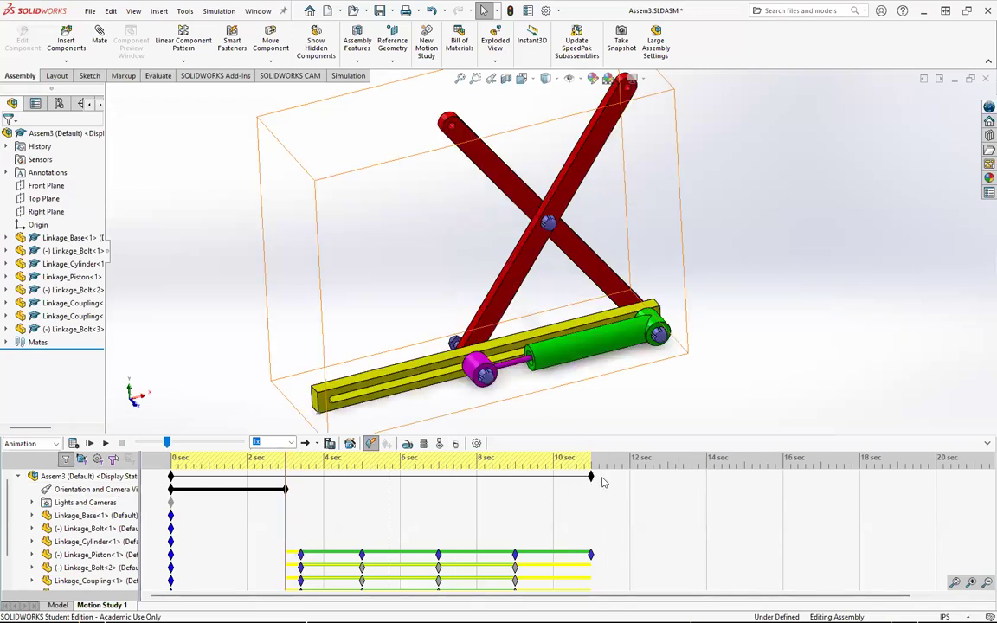
click(592, 493)
right_click(594, 498)
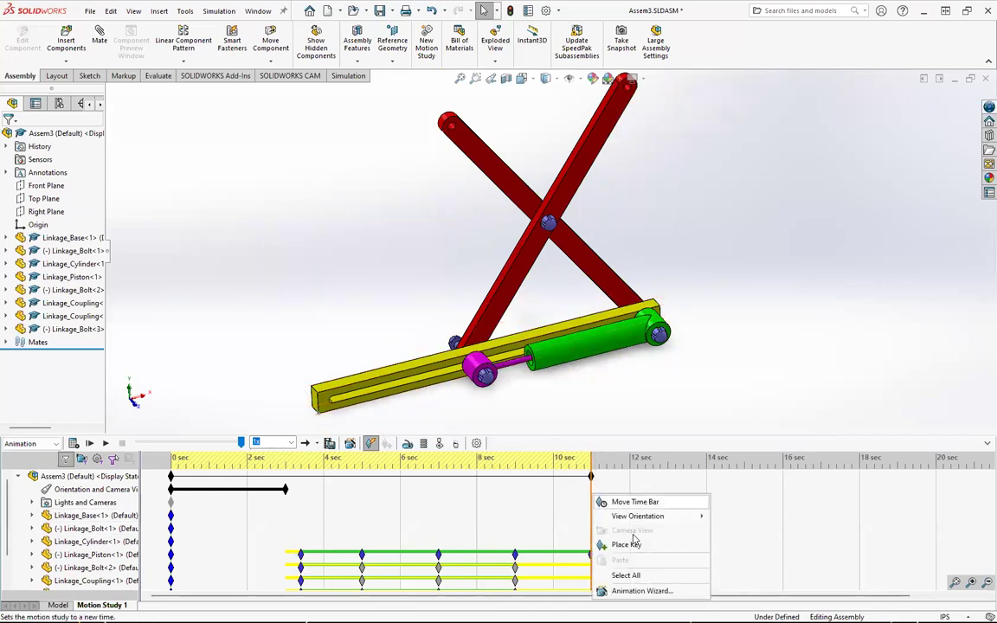
click(639, 545)
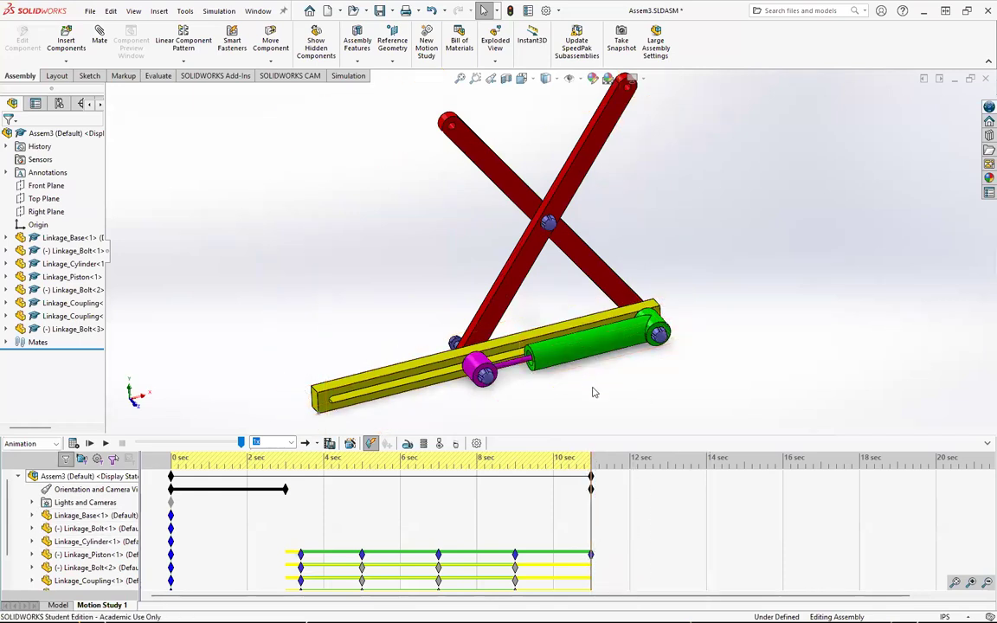
Step: Zoom the view out at 14 sec to add a camera view key
click(706, 466)
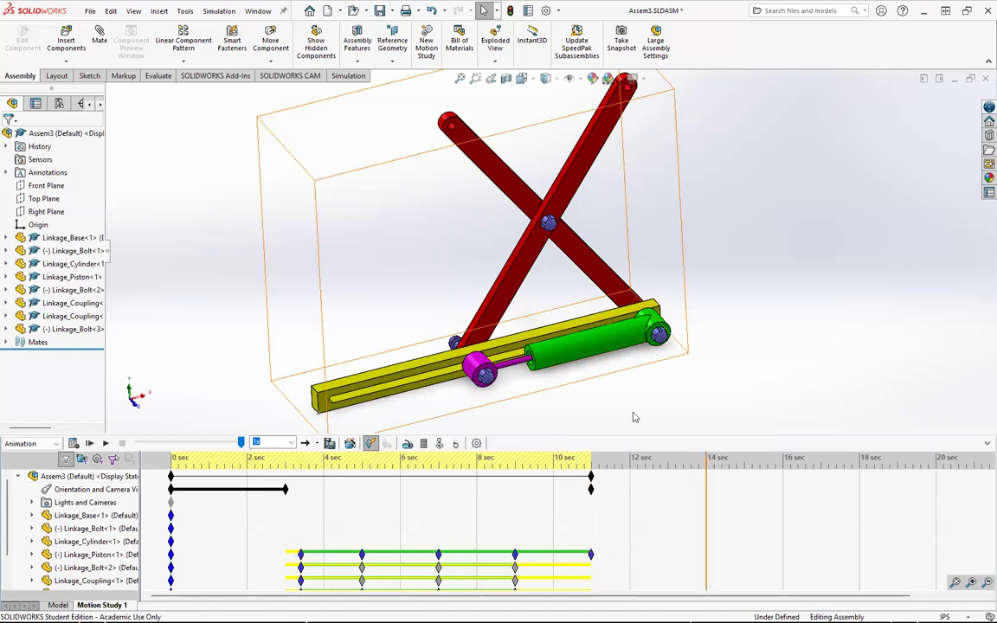
scroll(498, 337, down, 1)
scroll(498, 333, up, 2)
scroll(498, 334, up, 3)
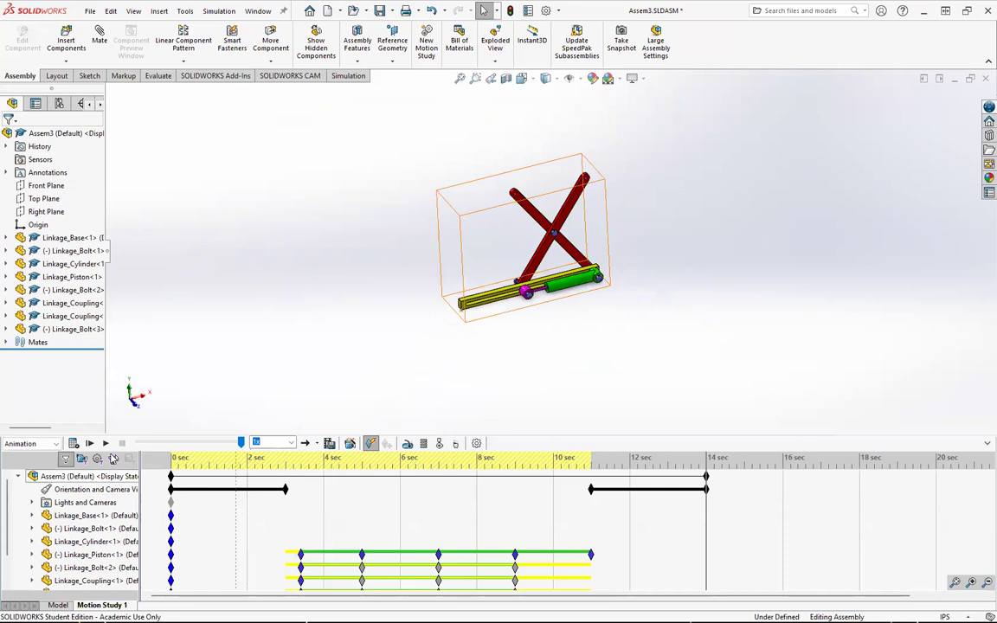
Step: Play the animation, then save it as an MP4 video file named Assem3.mp4, recalculating the motion study results
click(89, 443)
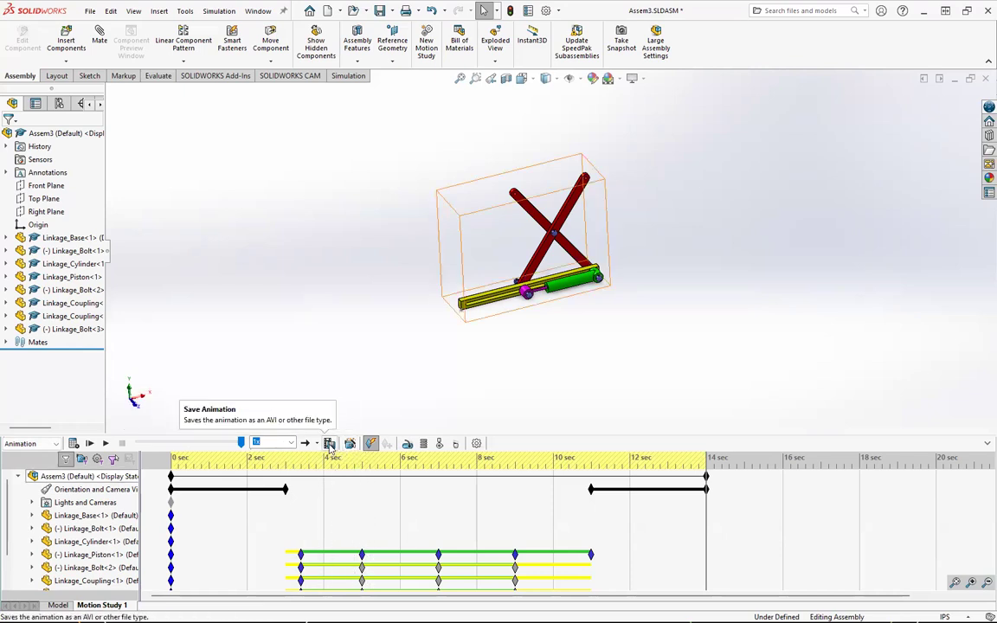
click(330, 444)
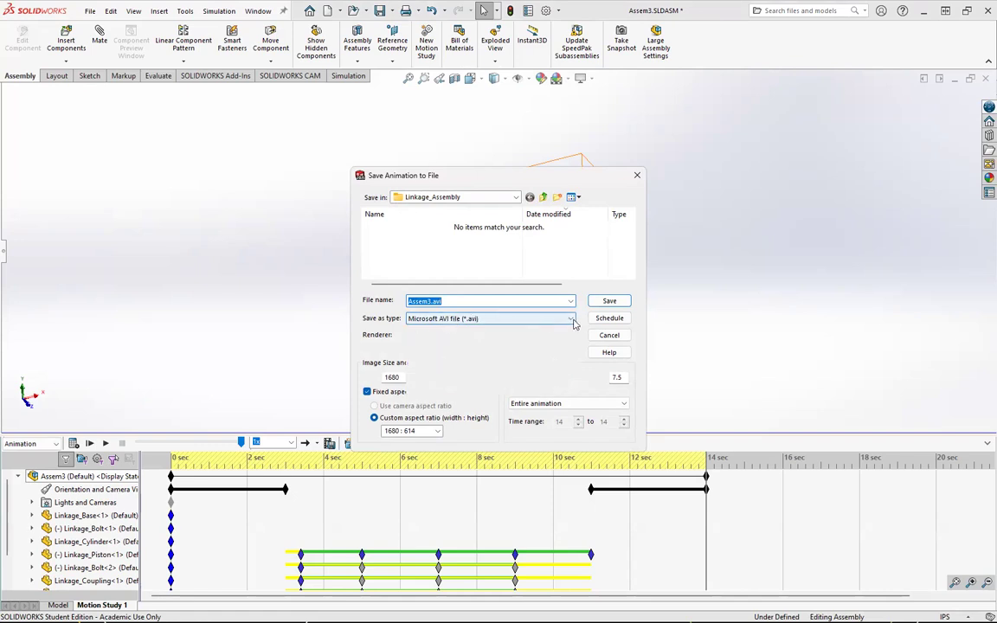
click(570, 320)
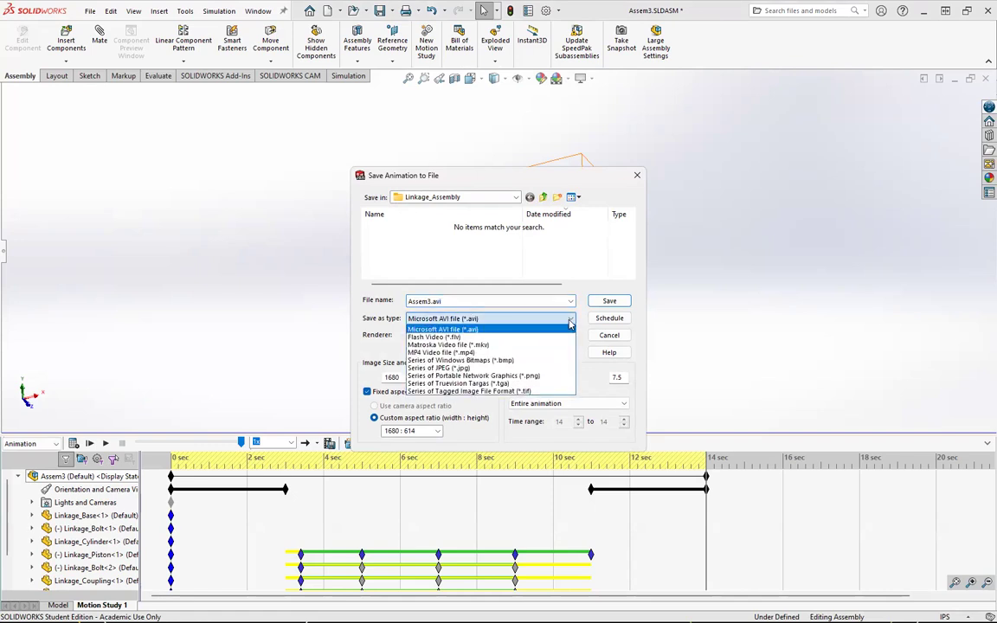
click(520, 354)
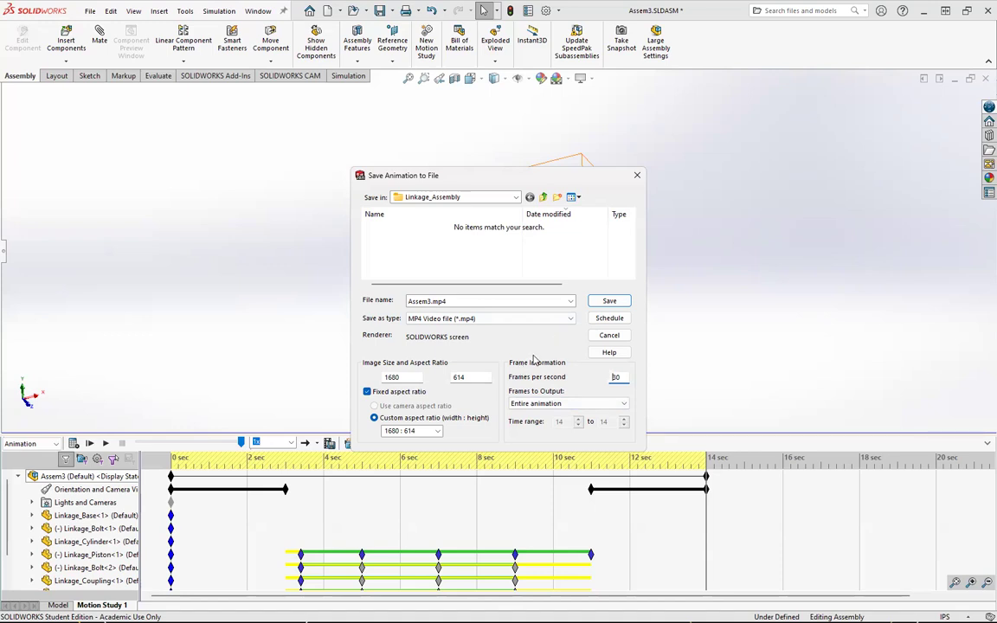
click(609, 302)
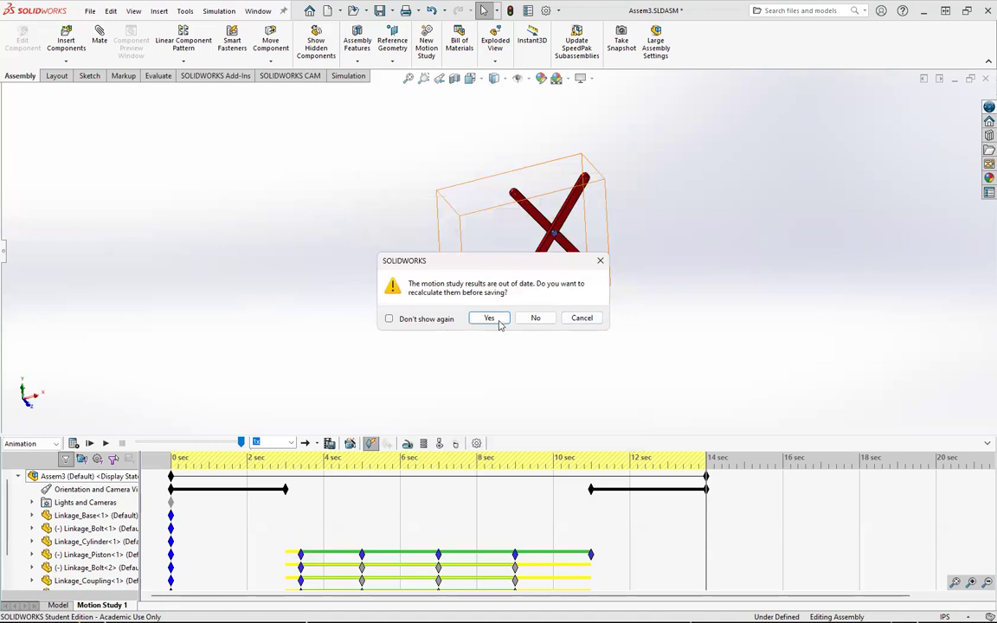
click(492, 319)
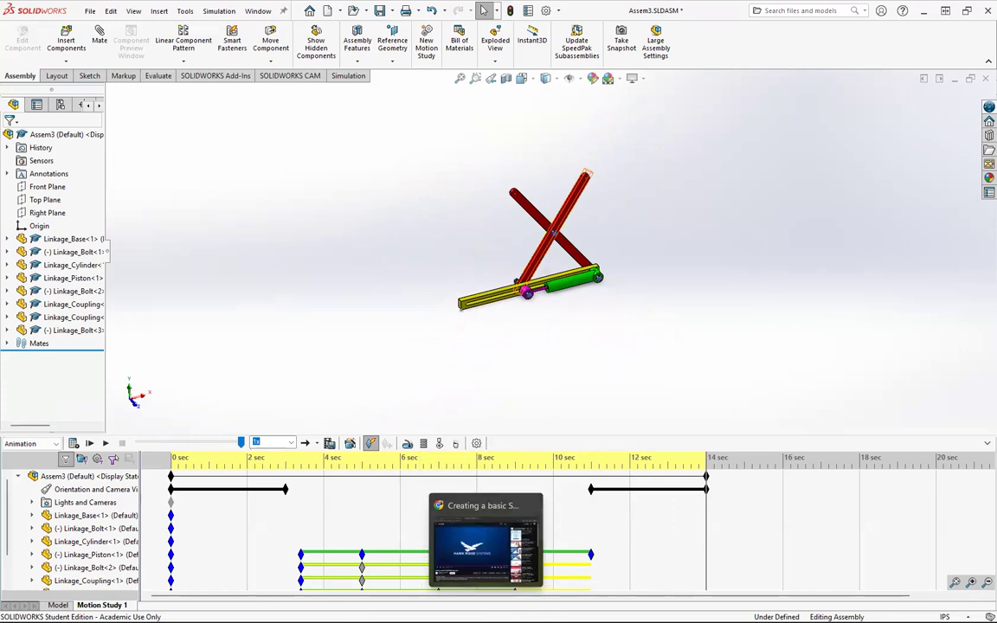
Step: Switch to File Explorer, browse to Downloads > Linkage_Assembly, and open the saved Assem3.mp4 video
key(super)
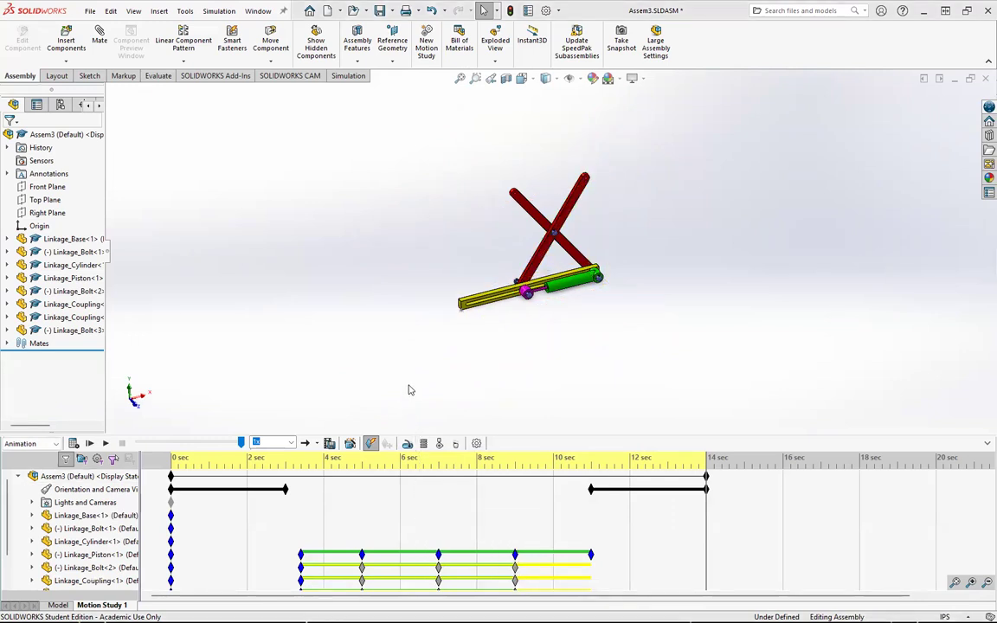
click(359, 279)
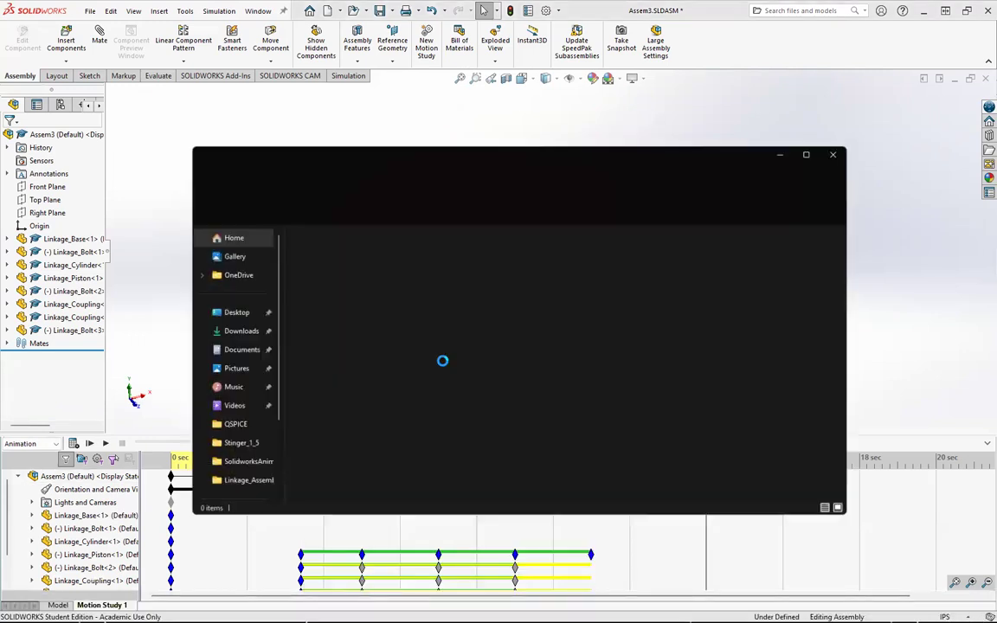
click(237, 332)
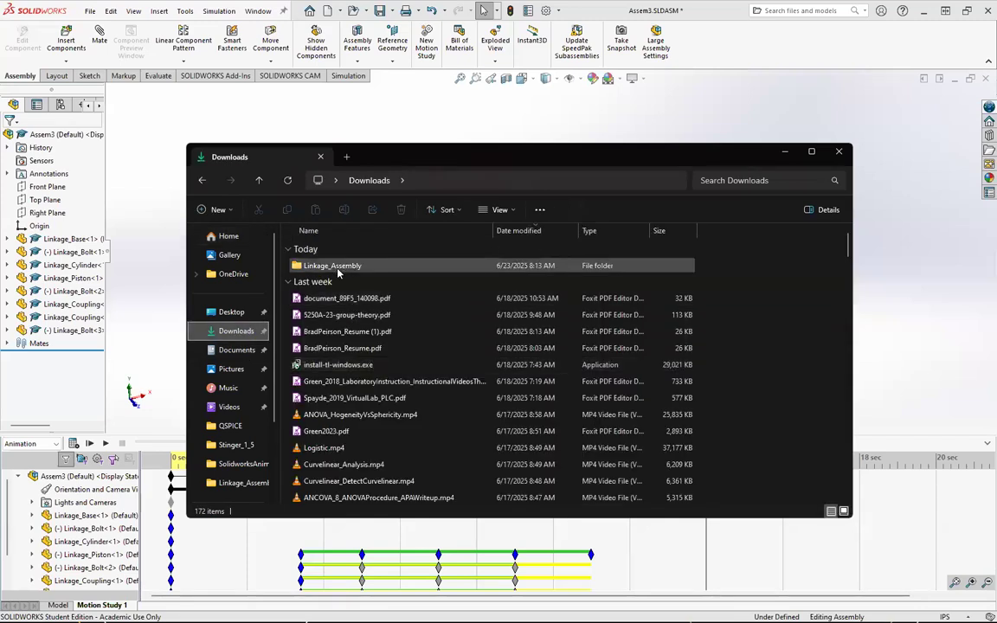
double_click(336, 265)
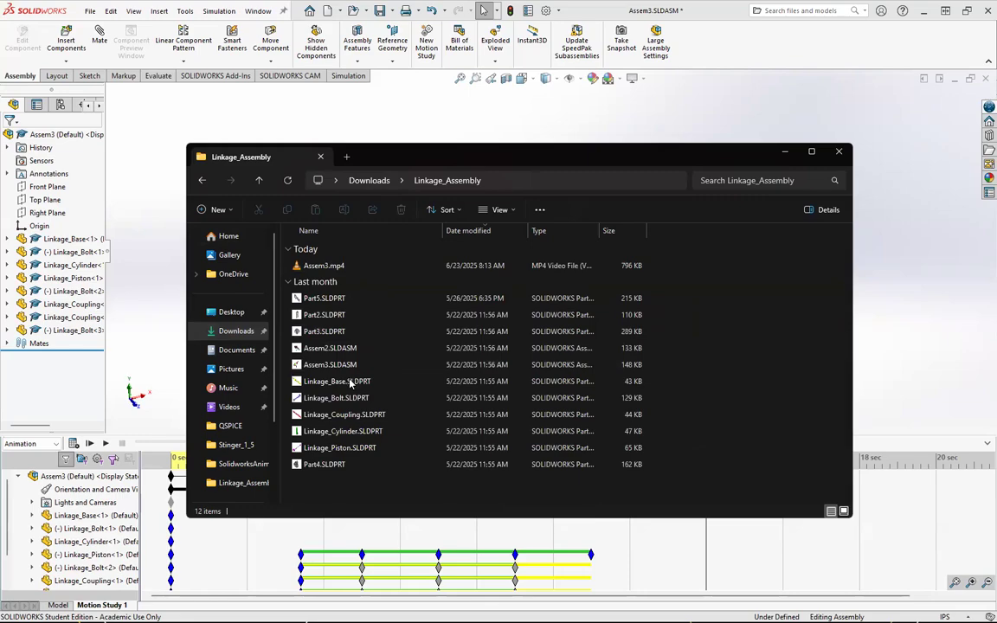
double_click(336, 265)
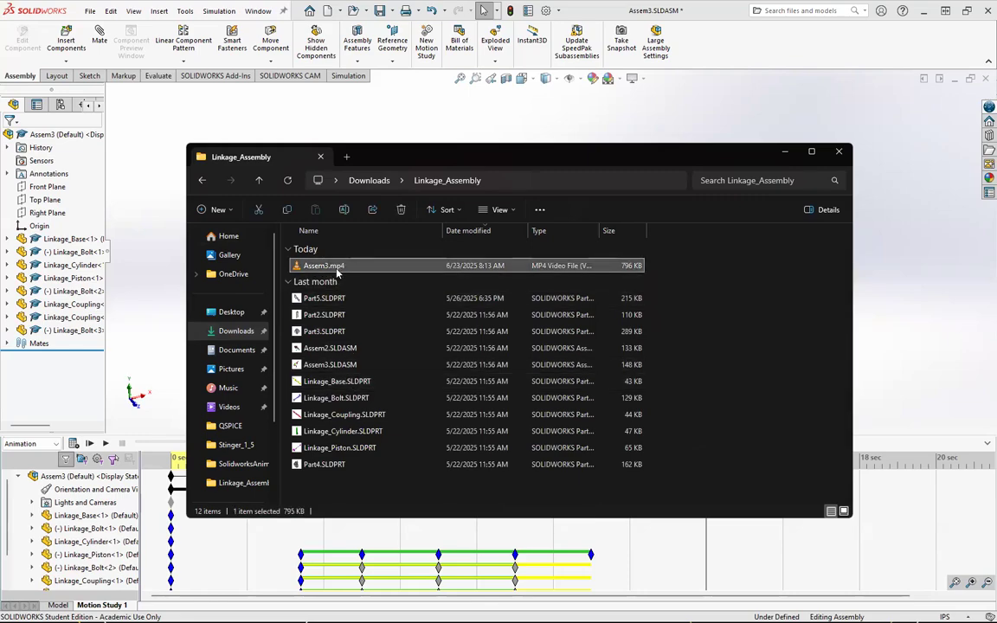
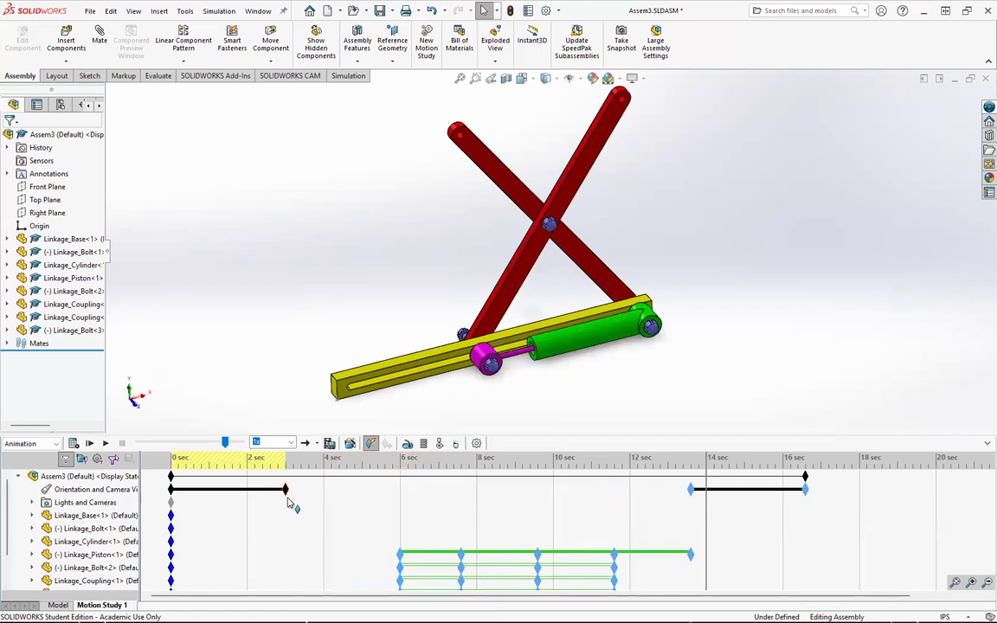
Step: Retime the Orientation and Camera Views keys so the first view change runs from 2 sec to 6 sec, then play the animation
click(297, 497)
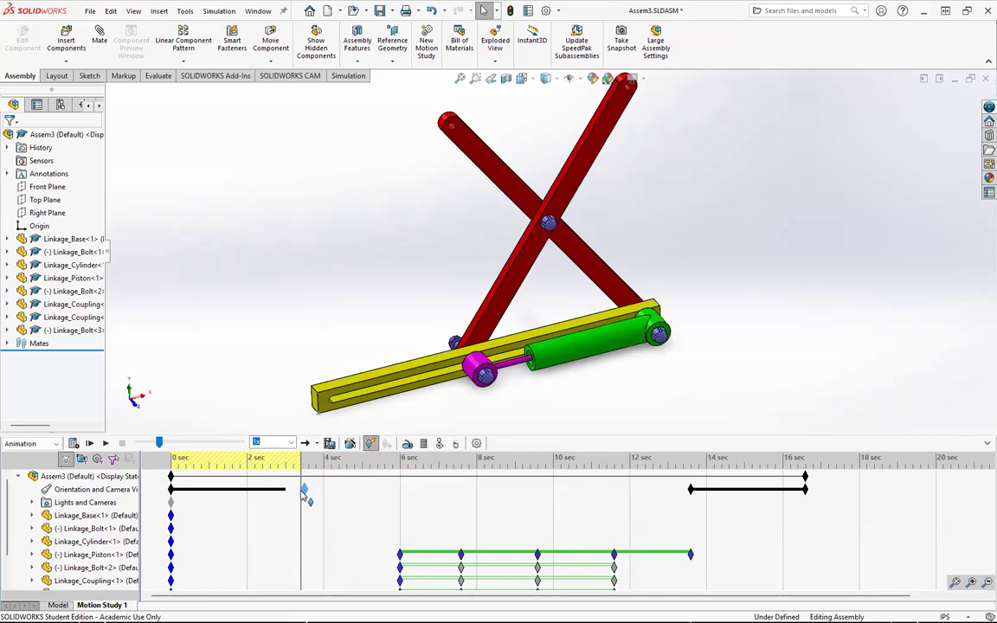
click(173, 466)
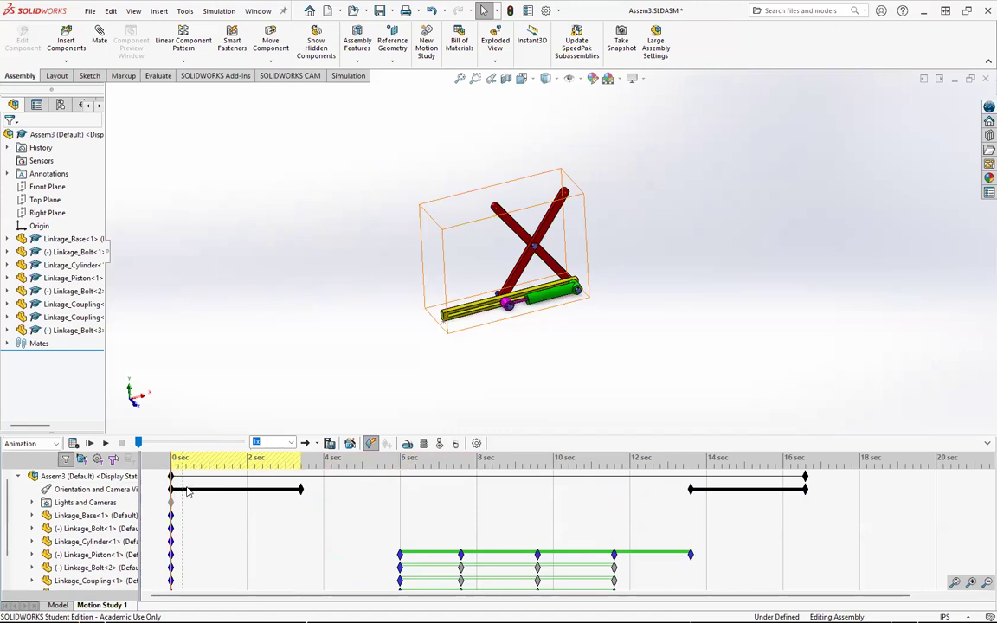
click(210, 477)
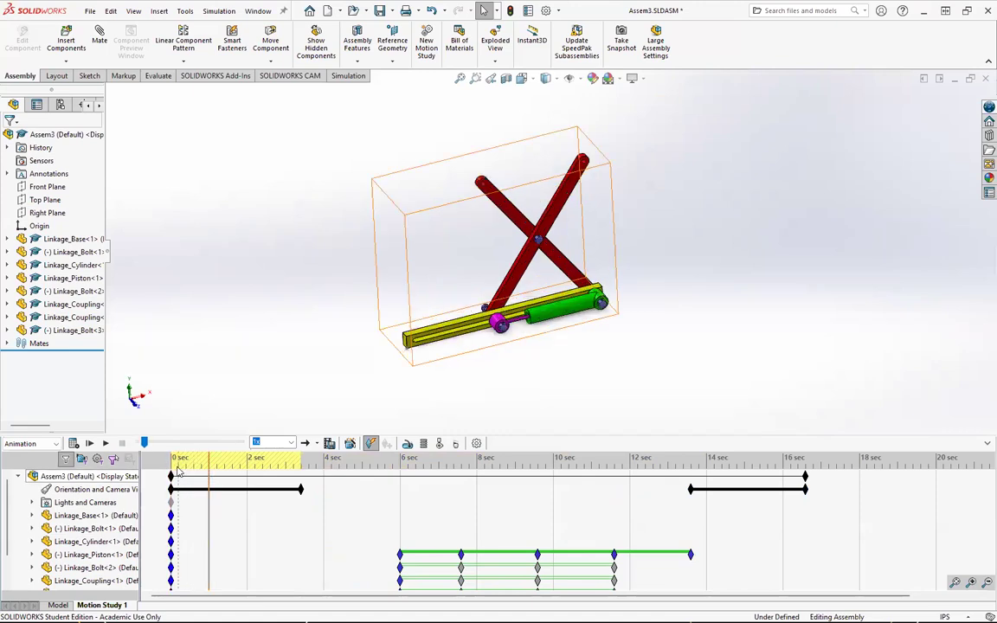
click(173, 467)
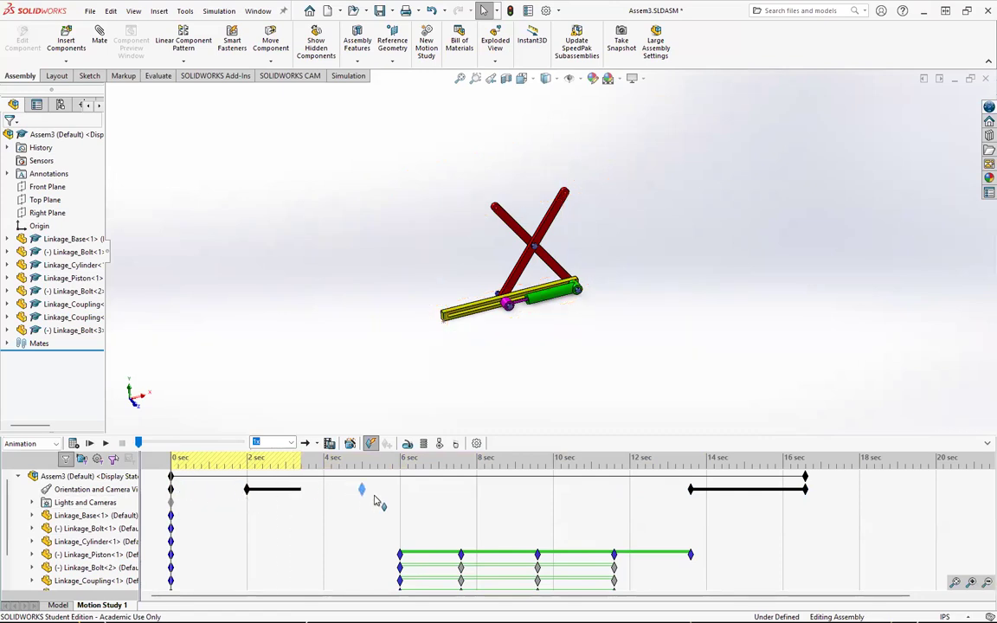
drag(394, 500, 393, 500)
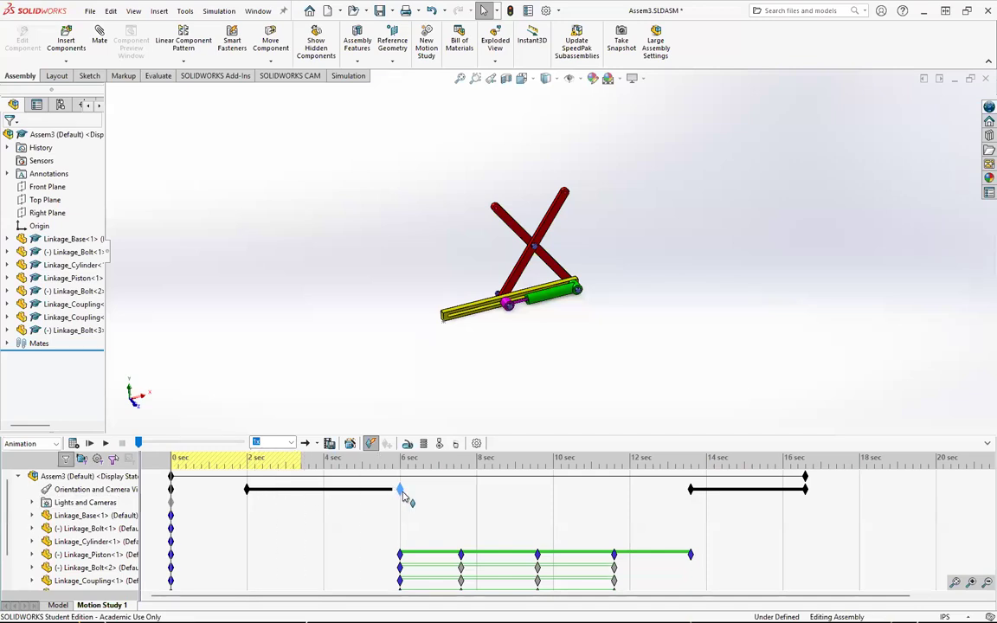
click(90, 443)
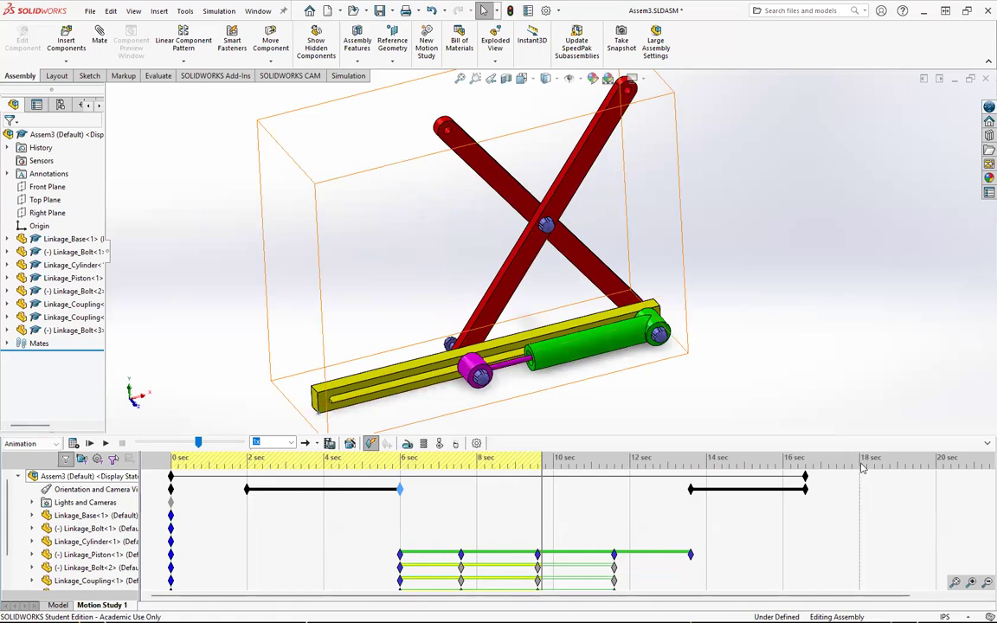
Step: Place an Orientation and Camera Views key at 19 sec
click(900, 468)
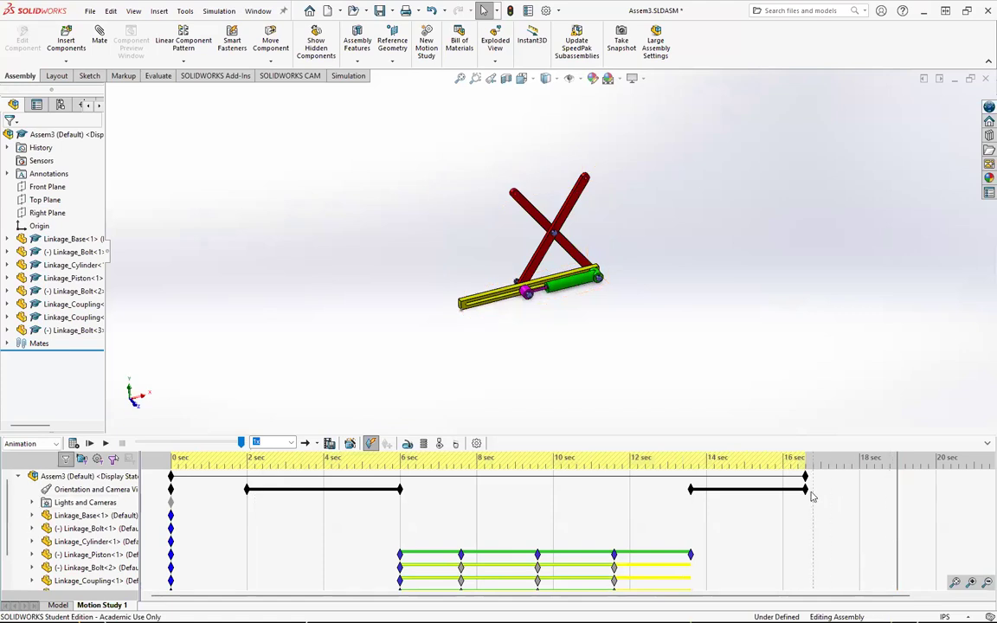
right_click(900, 494)
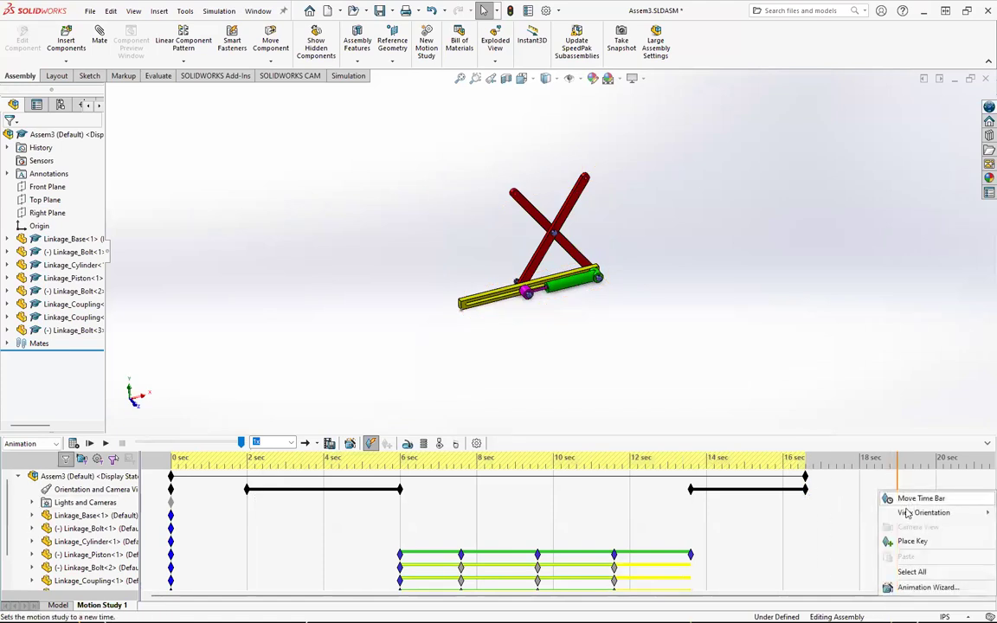
click(911, 540)
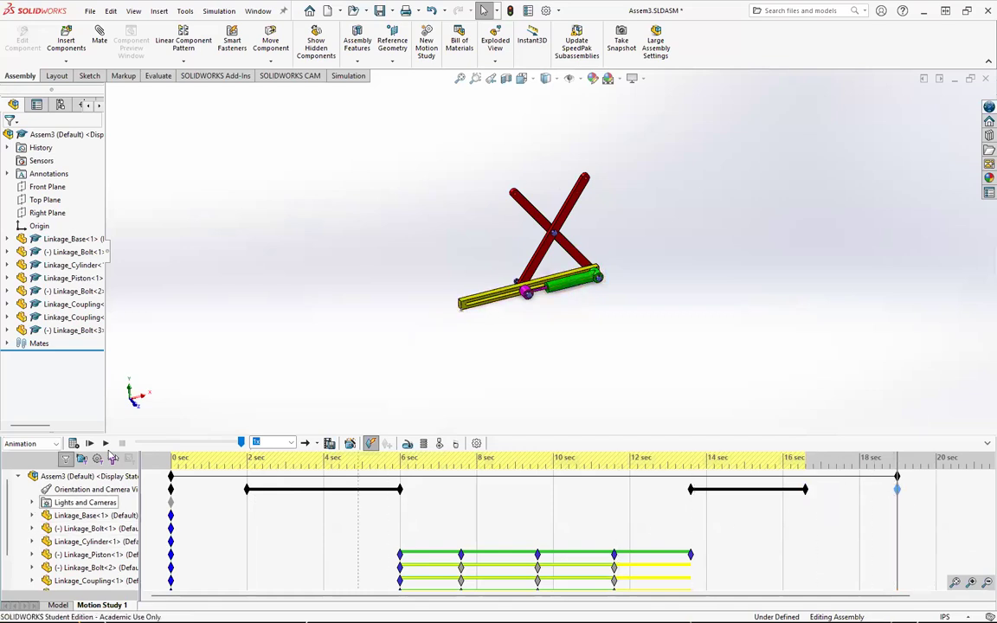
Step: Play the animation and save it again as Assem3.mp4 in MP4 video format, replacing the earlier file
click(90, 443)
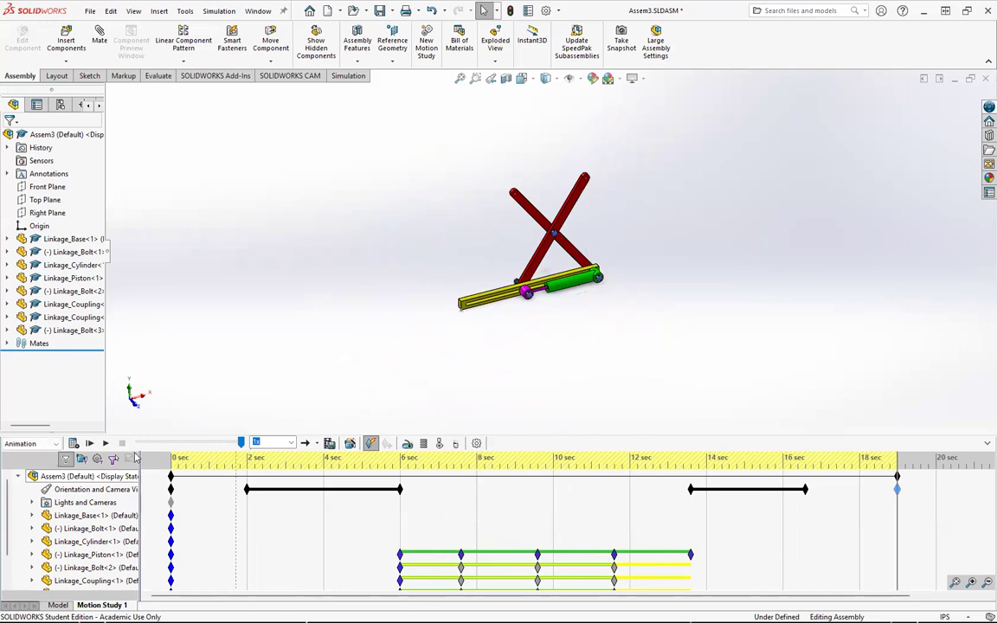
click(336, 448)
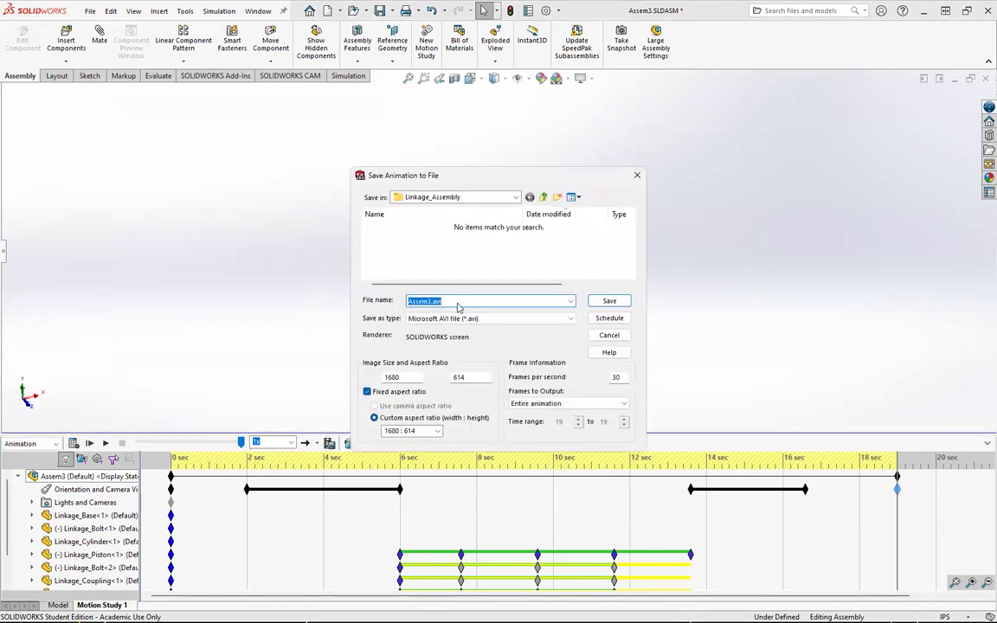
click(497, 319)
click(485, 338)
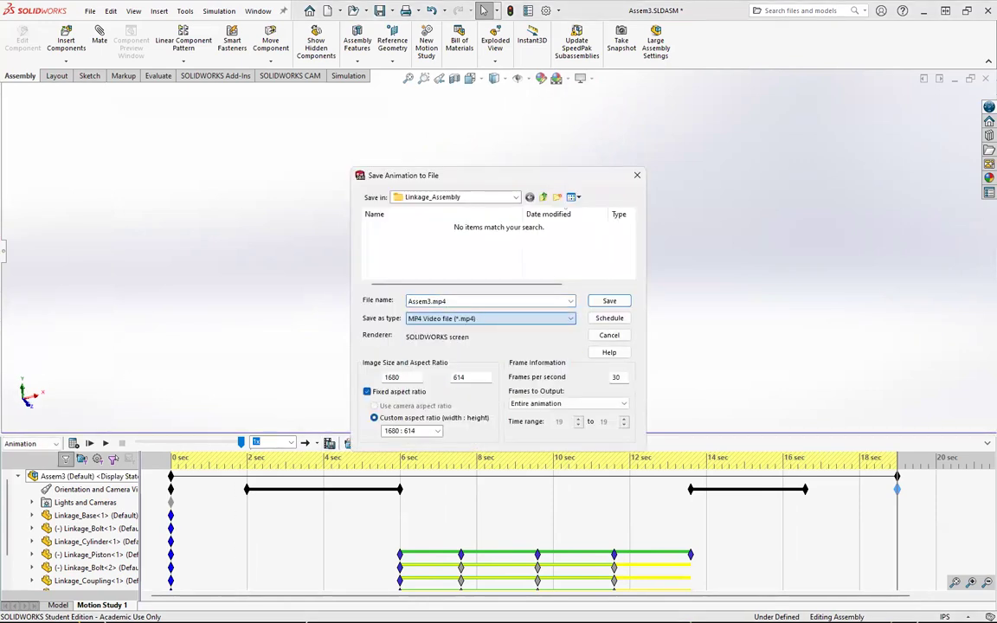
key(alt+Tab)
key(alt+Tab)
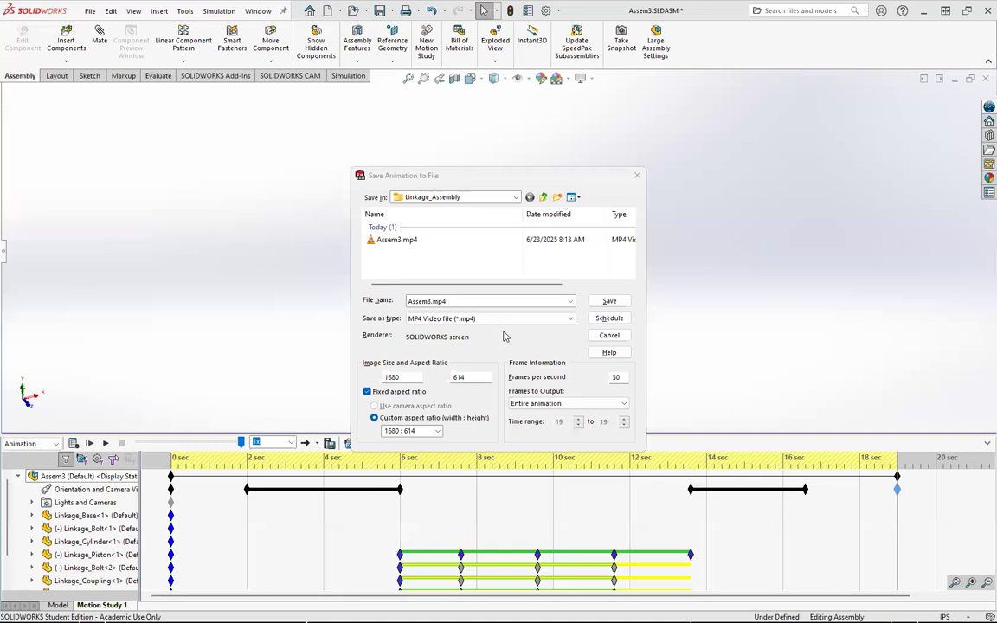
click(609, 302)
key(Return)
click(488, 319)
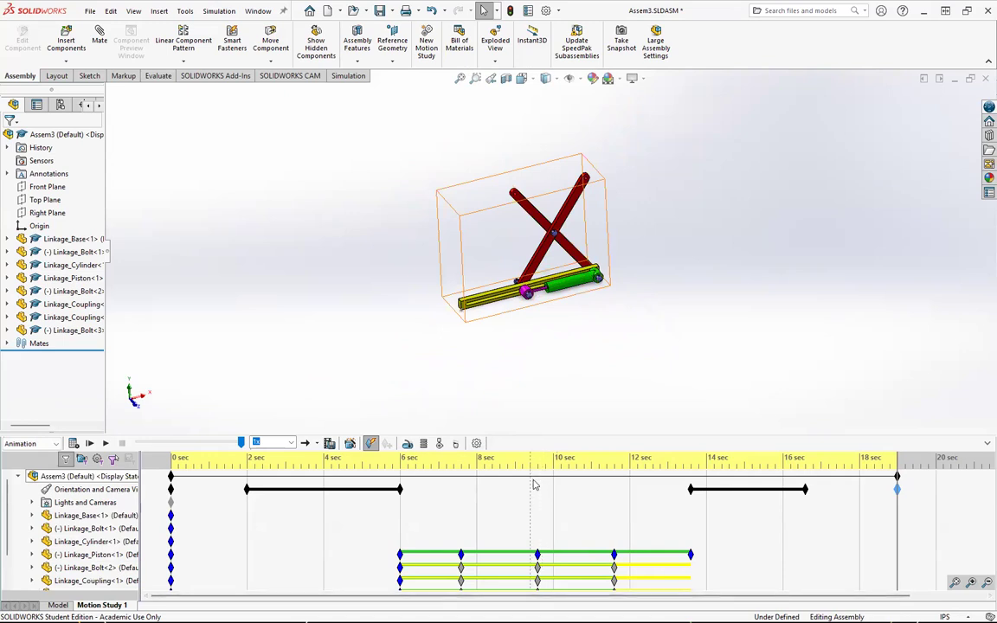
Step: Switch to File Explorer, open Downloads > Linkage_Assembly, play Assem3.mp4, and close the video player
key(alt+Tab)
key(alt+Tab)
key(alt+Tab)
key(alt+Tab)
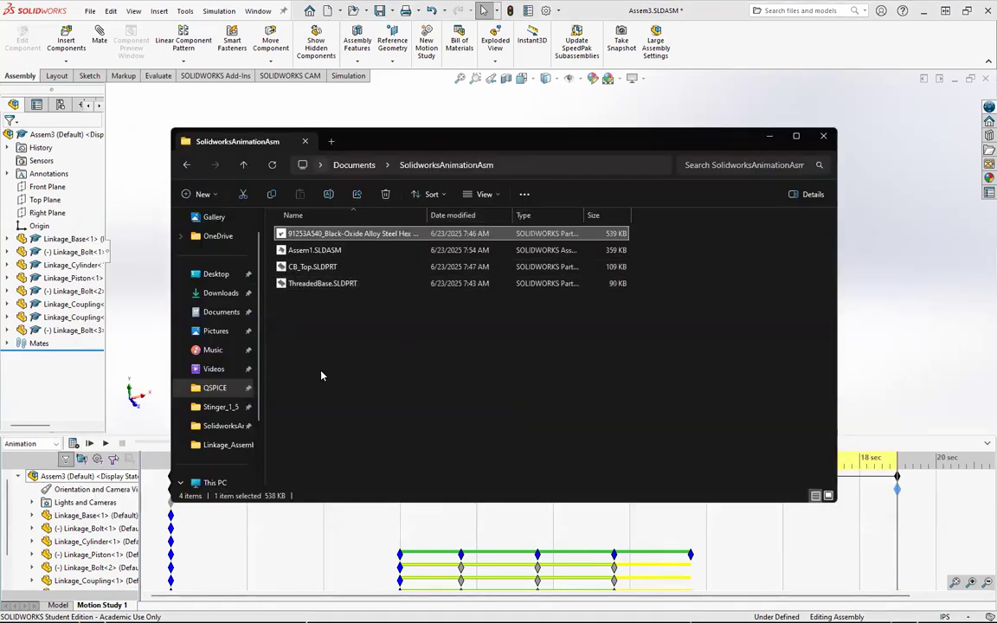
click(220, 292)
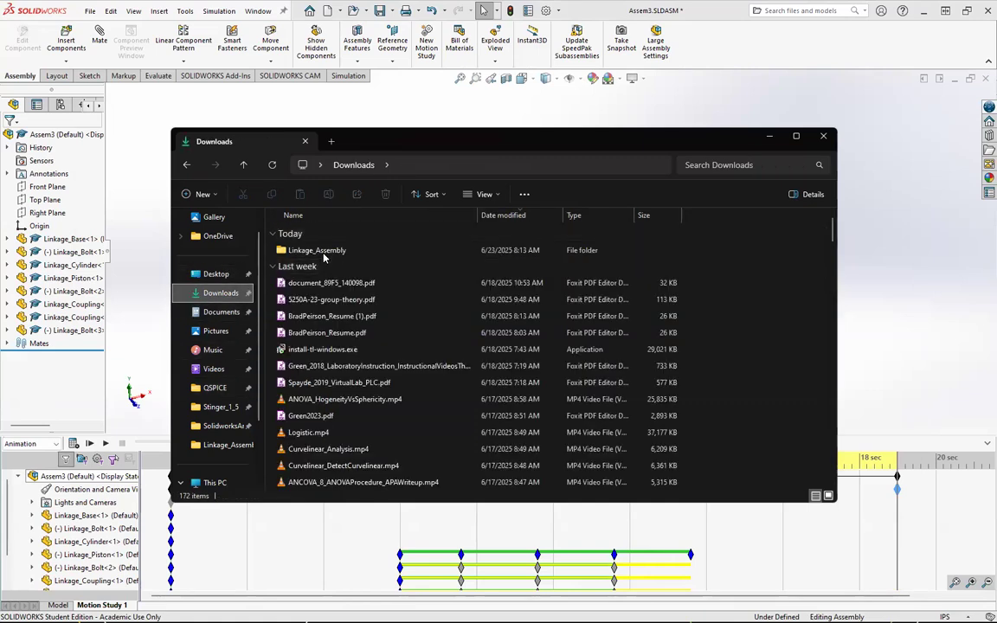
double_click(324, 253)
double_click(325, 253)
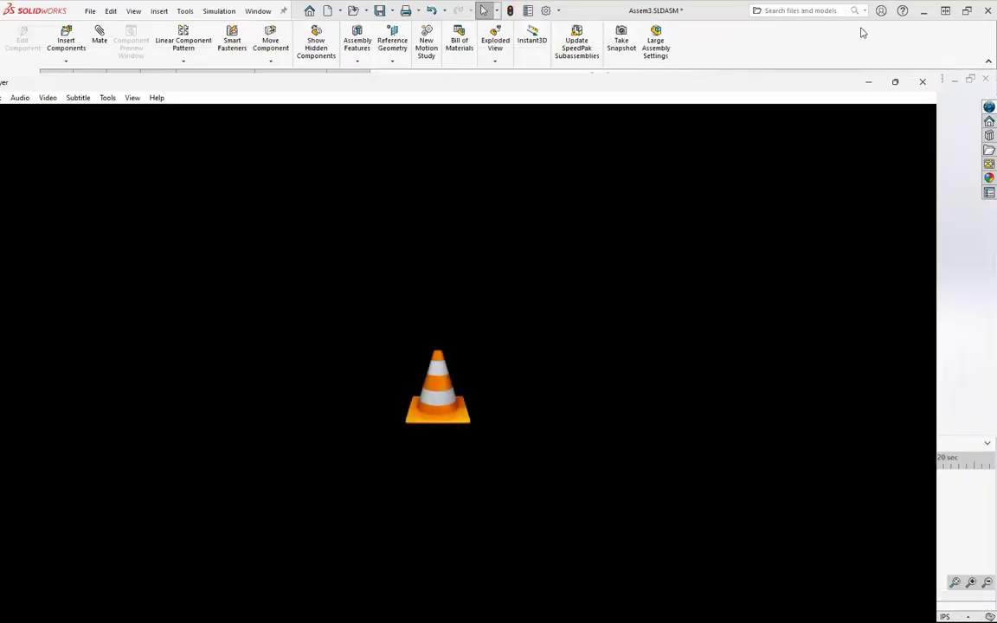
click(923, 84)
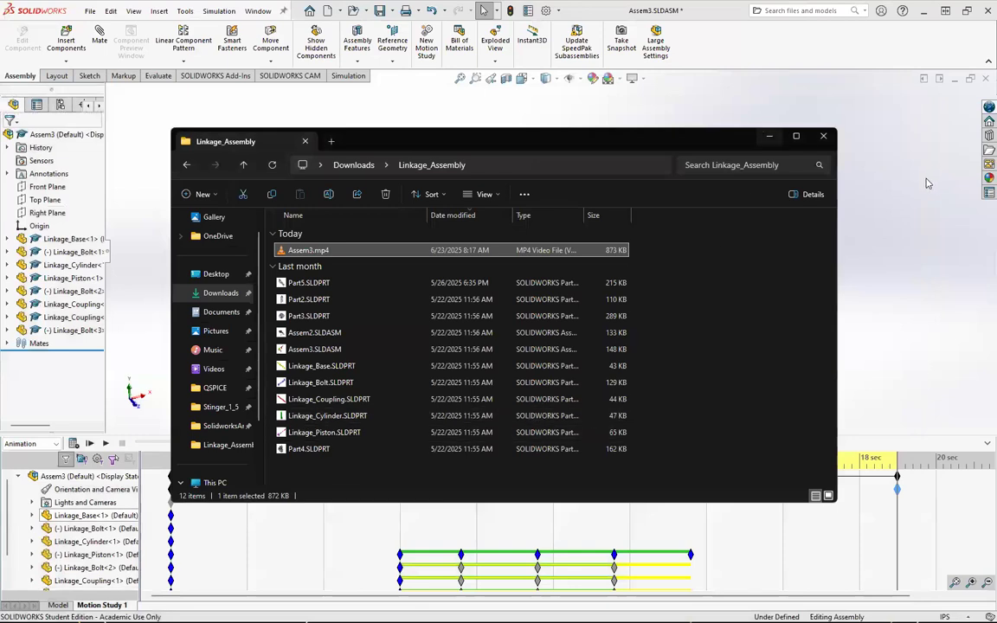
Step: Rotate and zoom the view at 19 sec to adjust the final camera view key
click(927, 183)
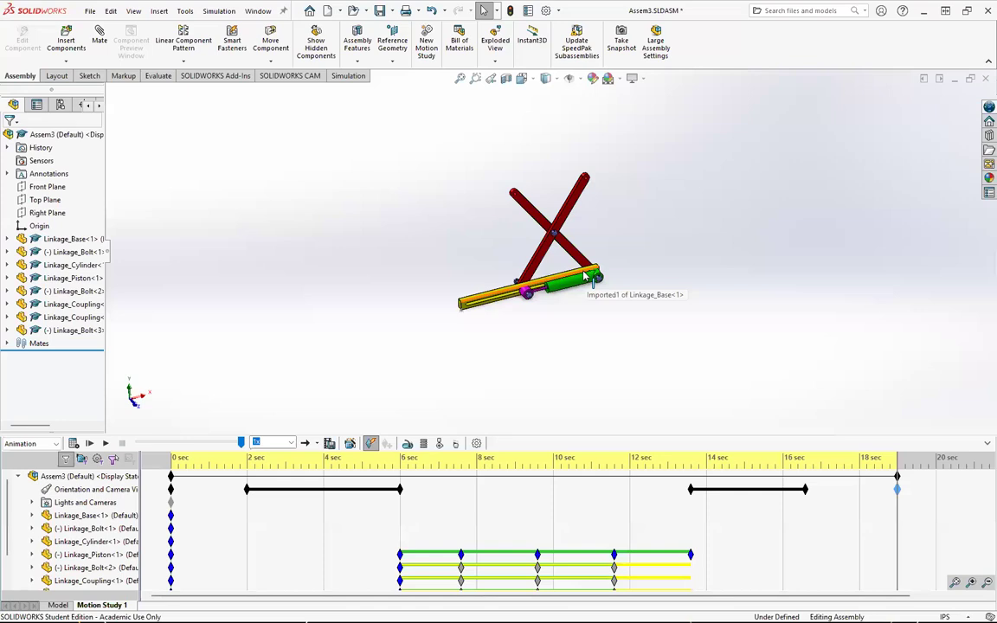
drag(582, 271, 599, 290)
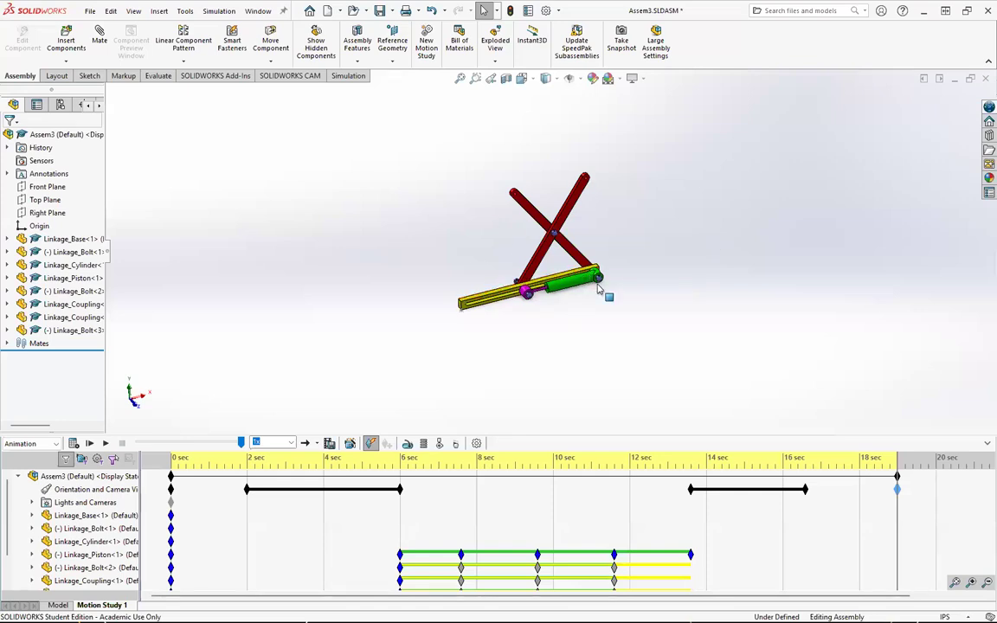
right_click(573, 326)
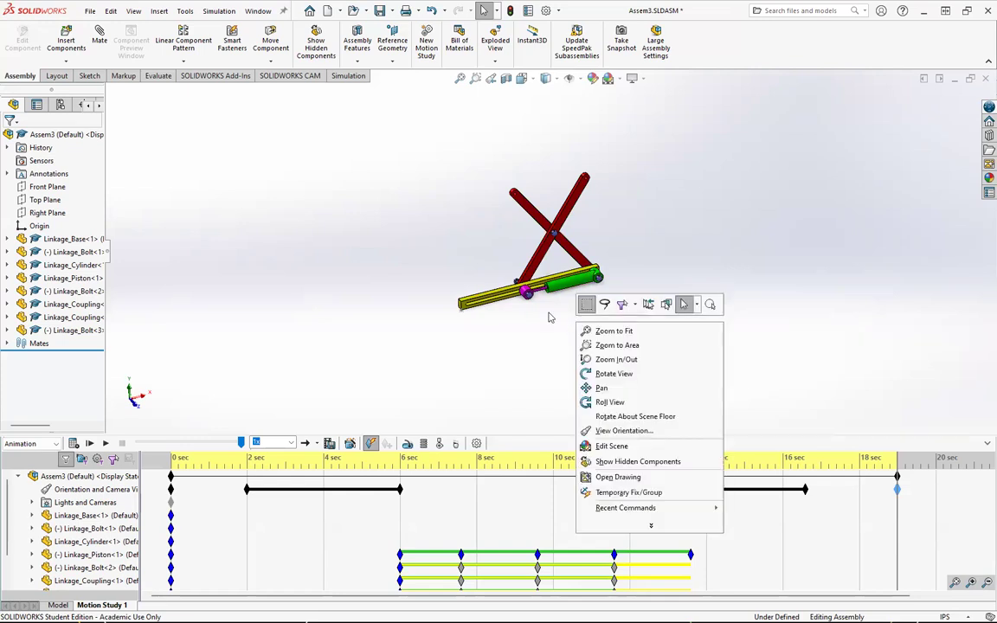
click(606, 216)
drag(589, 207, 580, 202)
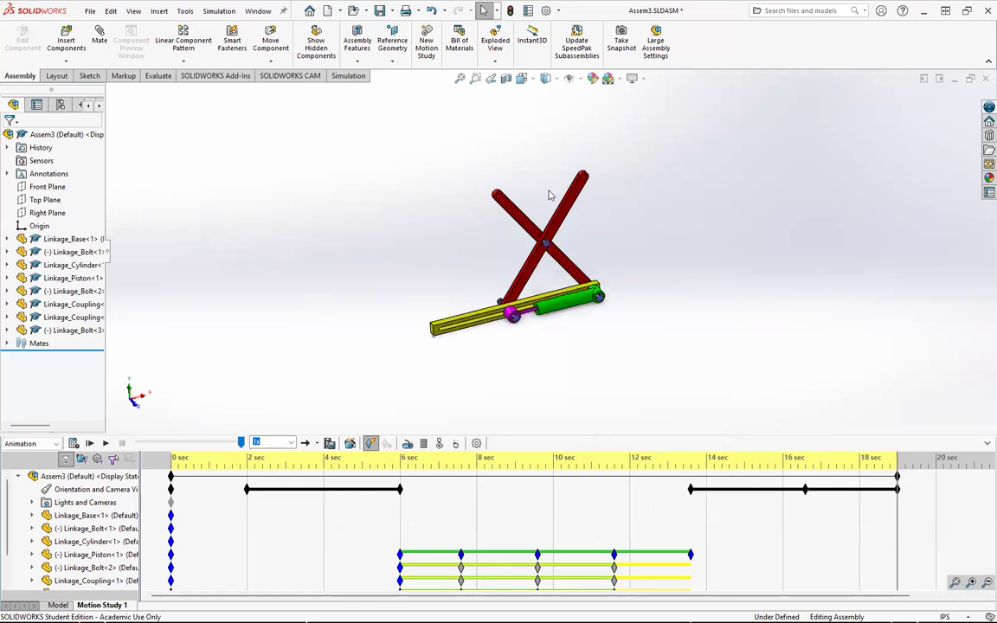
scroll(548, 195, down, 4)
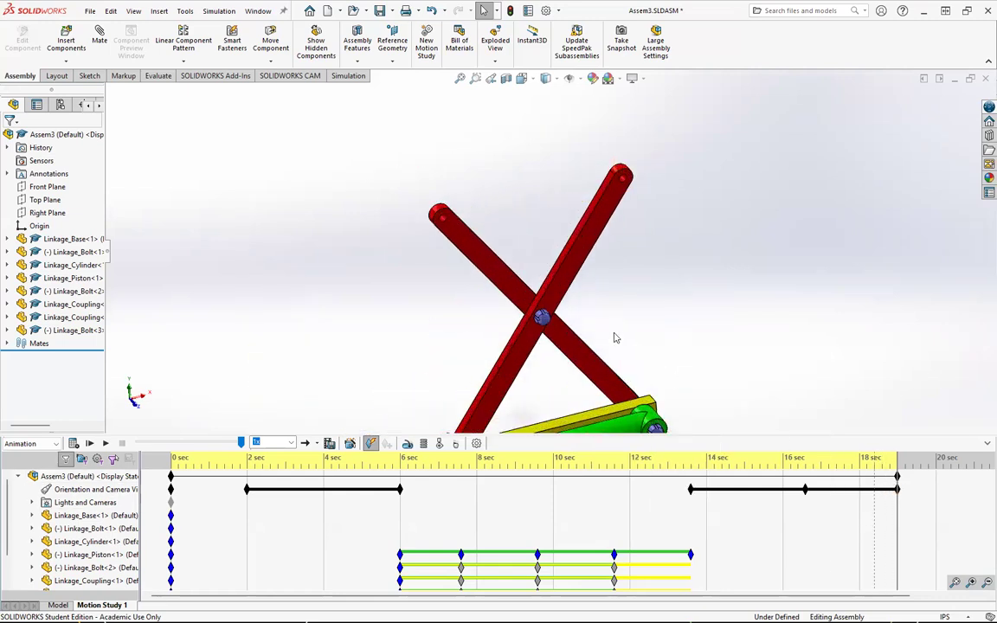
scroll(615, 337, up, 5)
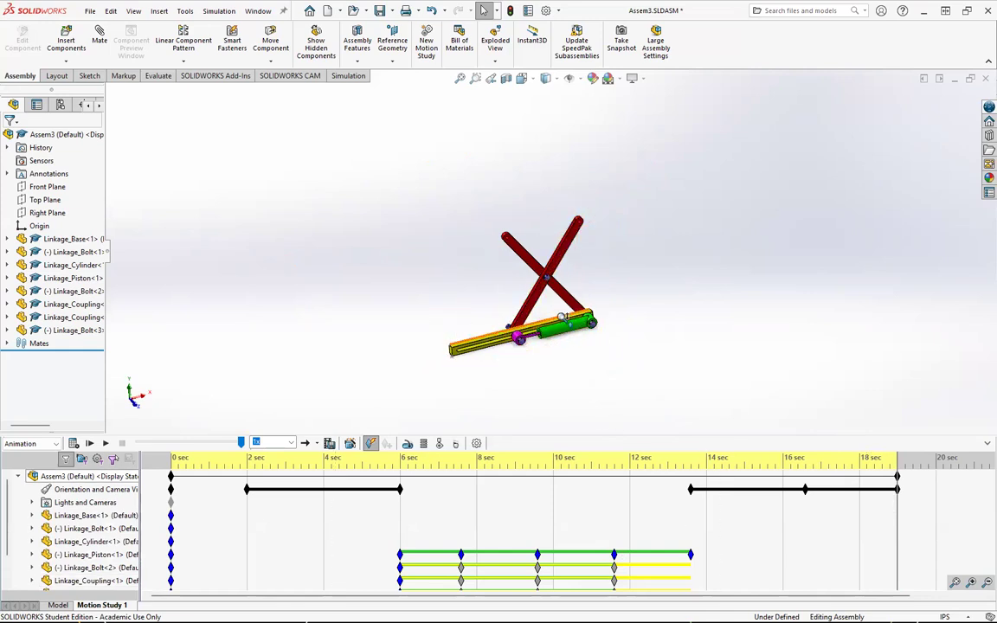
scroll(573, 328, down, 3)
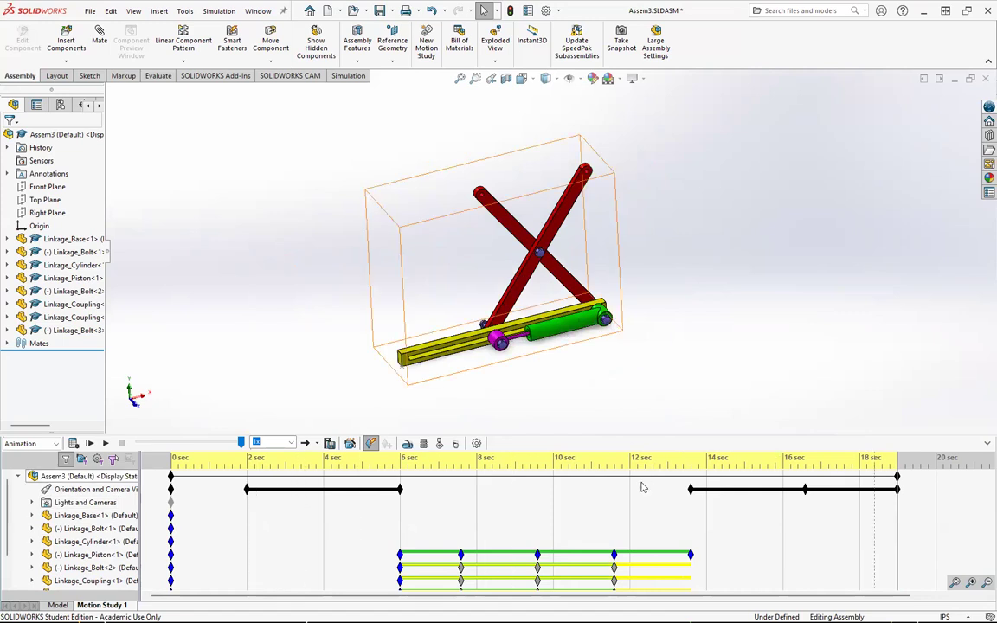
click(557, 467)
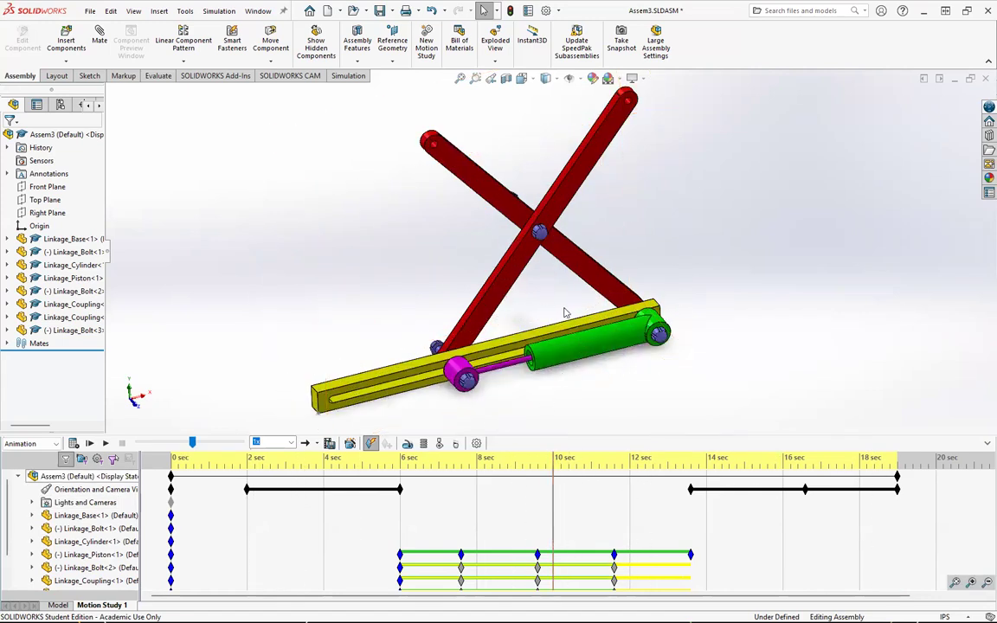
scroll(548, 302, down, 3)
scroll(549, 302, up, 5)
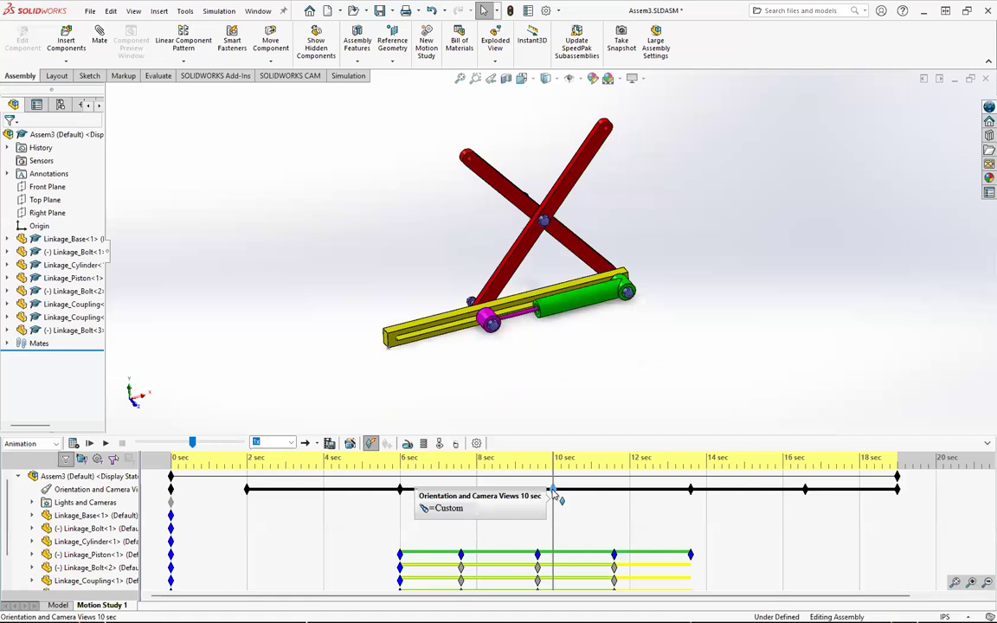
key(Delete)
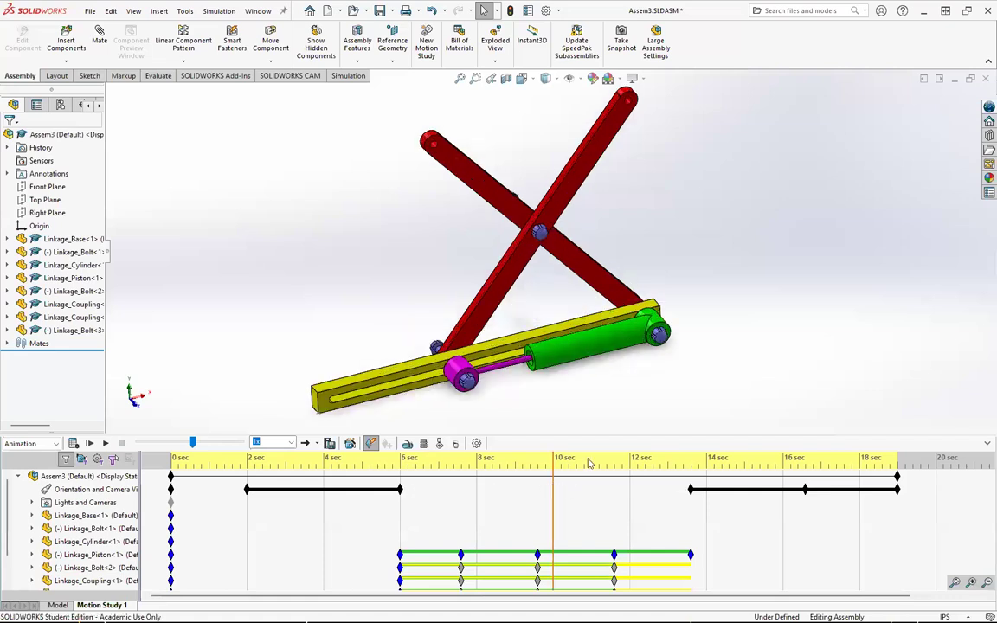
Step: Zoom the view out at 19 sec to refine the final camera key
click(898, 463)
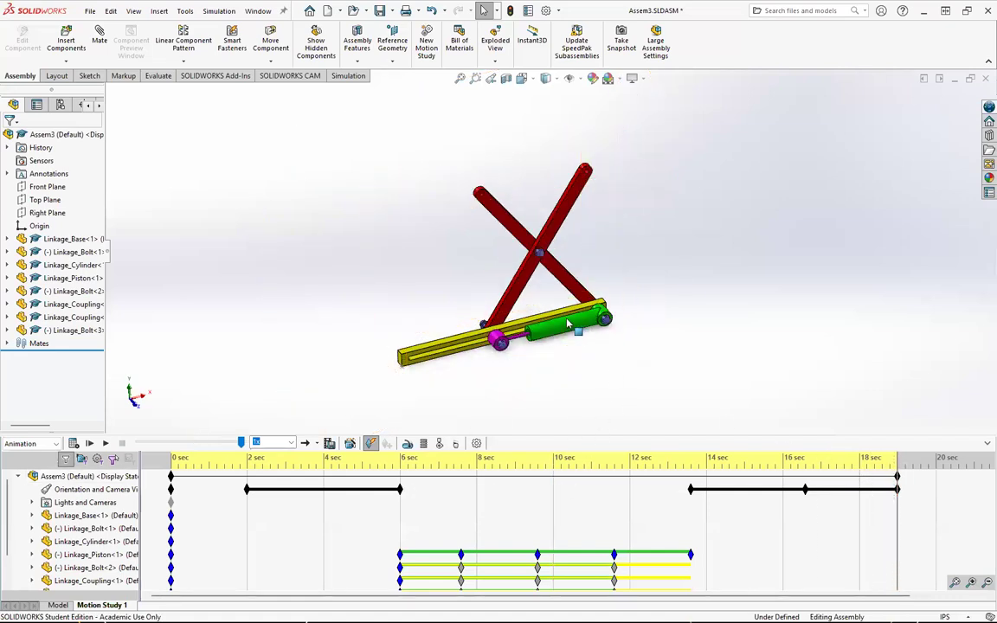
scroll(532, 250, up, 4)
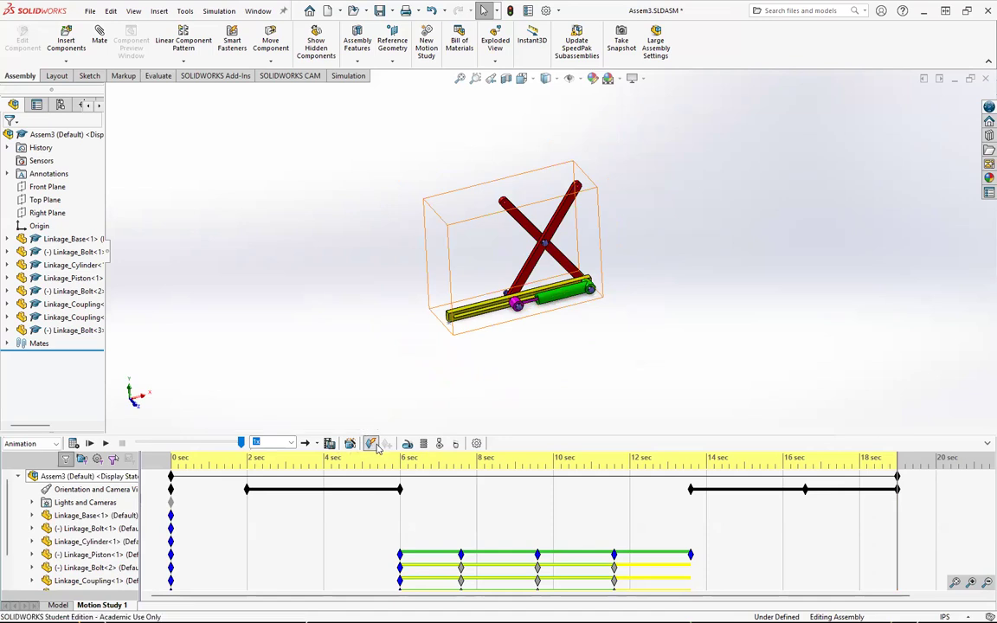
Step: Inspect the zoomed view at 10 sec, then return the time bar to 19 sec and turn Autokey back on
click(554, 467)
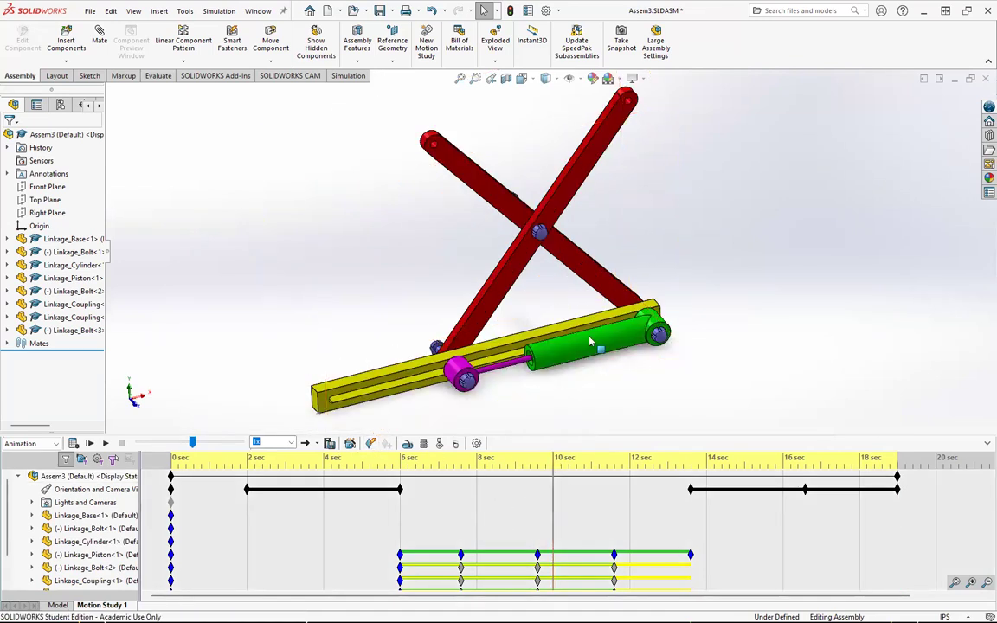
scroll(502, 334, up, 5)
scroll(515, 325, down, 3)
scroll(568, 243, up, 4)
scroll(569, 242, down, 5)
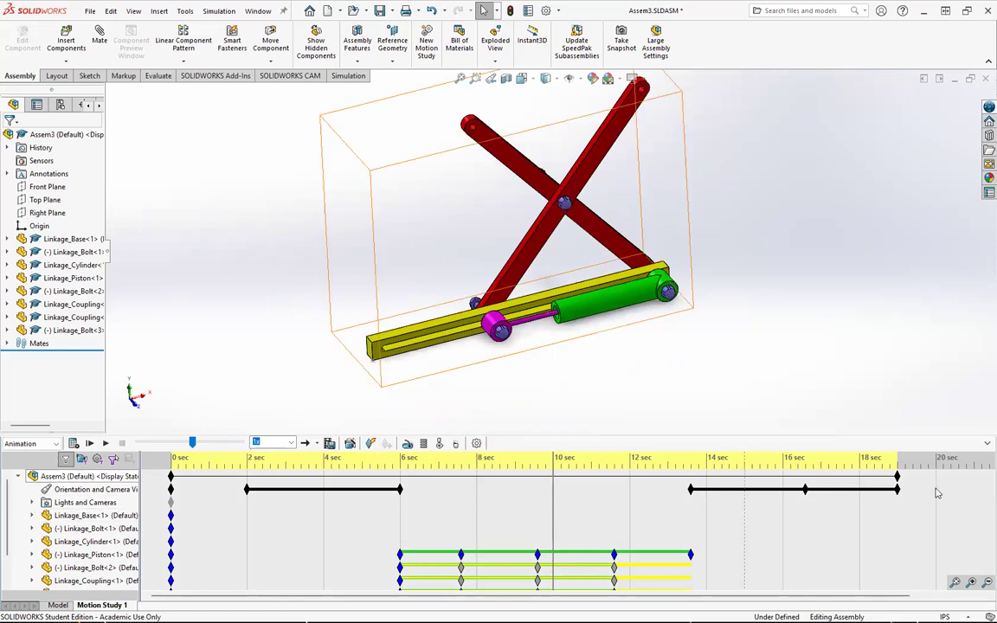
click(900, 465)
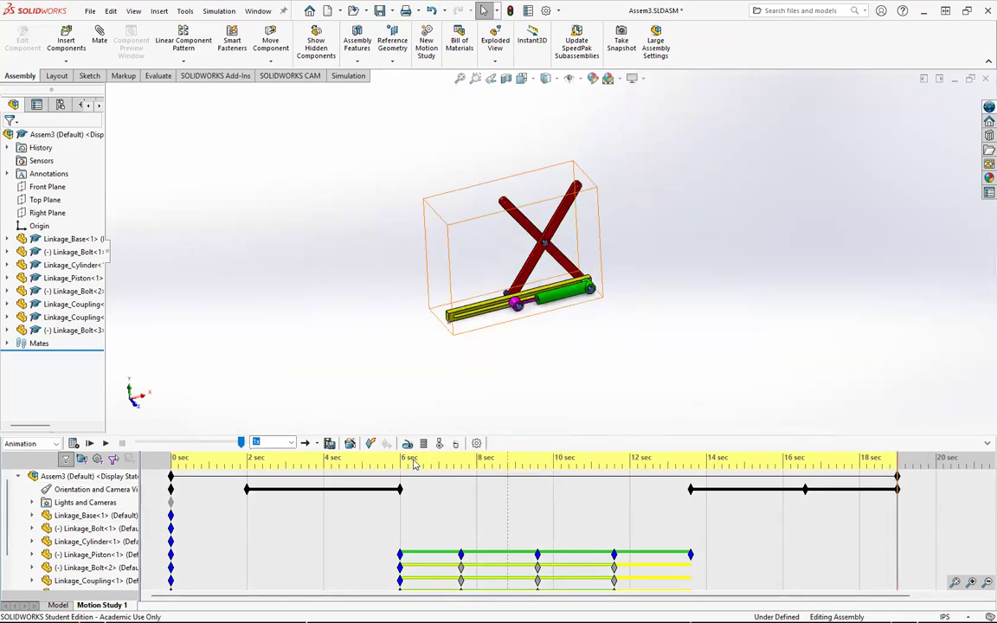
click(370, 444)
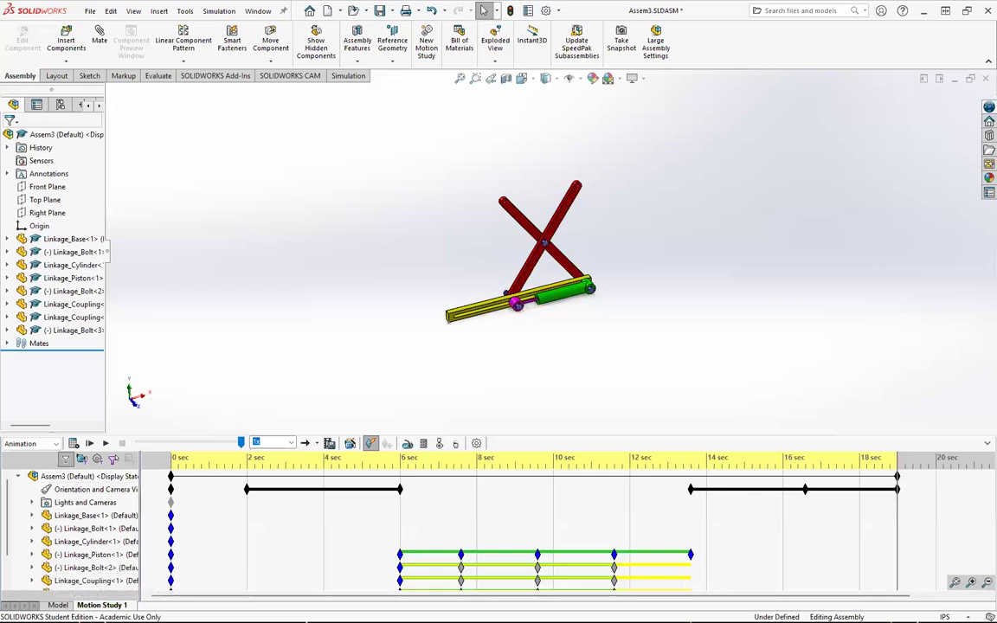
Step: Switch to the Model tab and drag the linkage components to test the scissor mechanism's motion
key(ctrl)
click(57, 605)
middle_drag(485, 339, 59, 552)
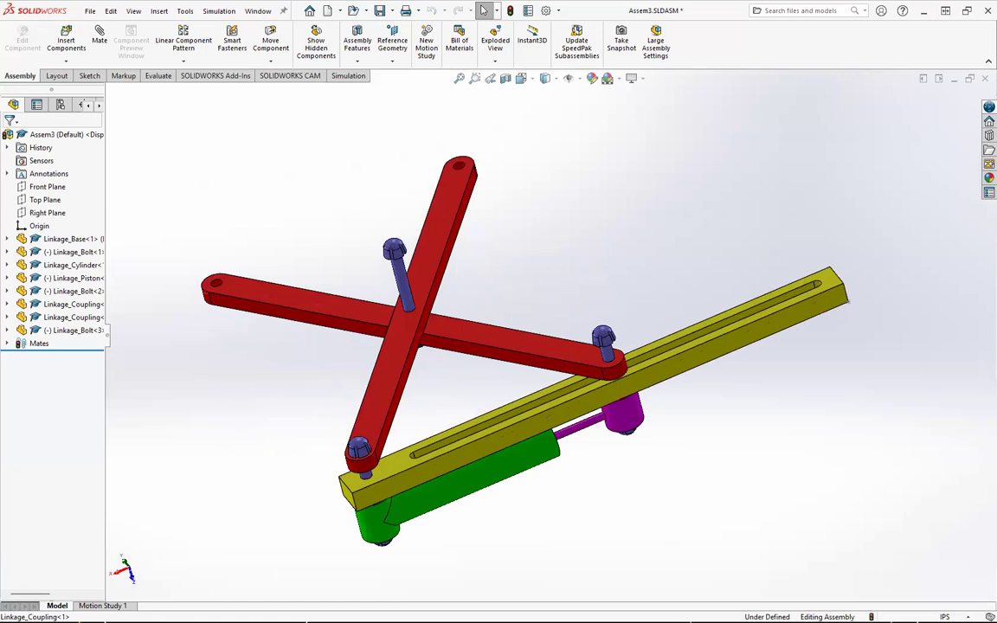
click(102, 605)
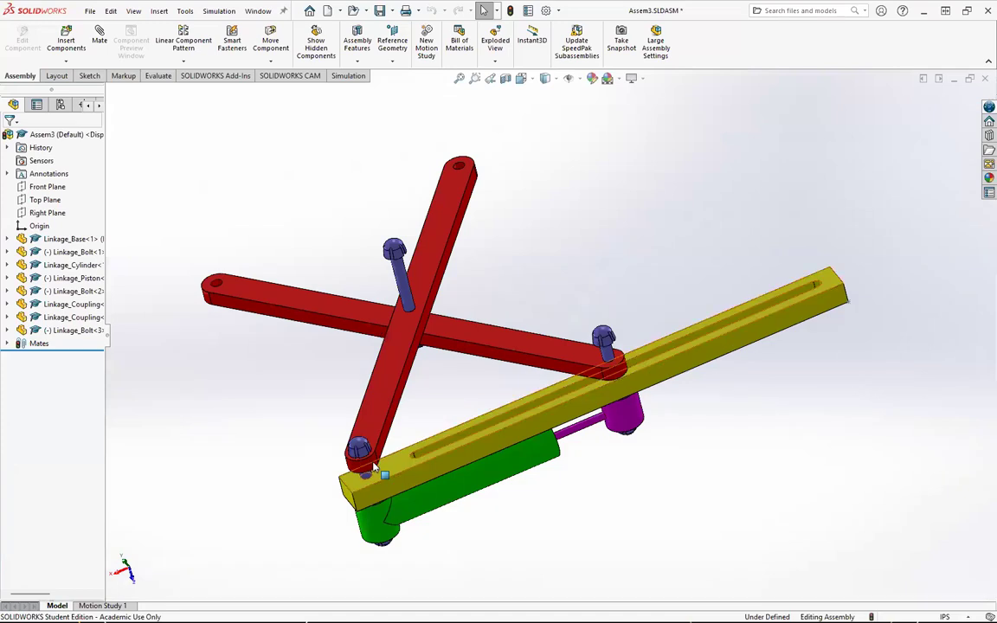
middle_drag(585, 394, 469, 452)
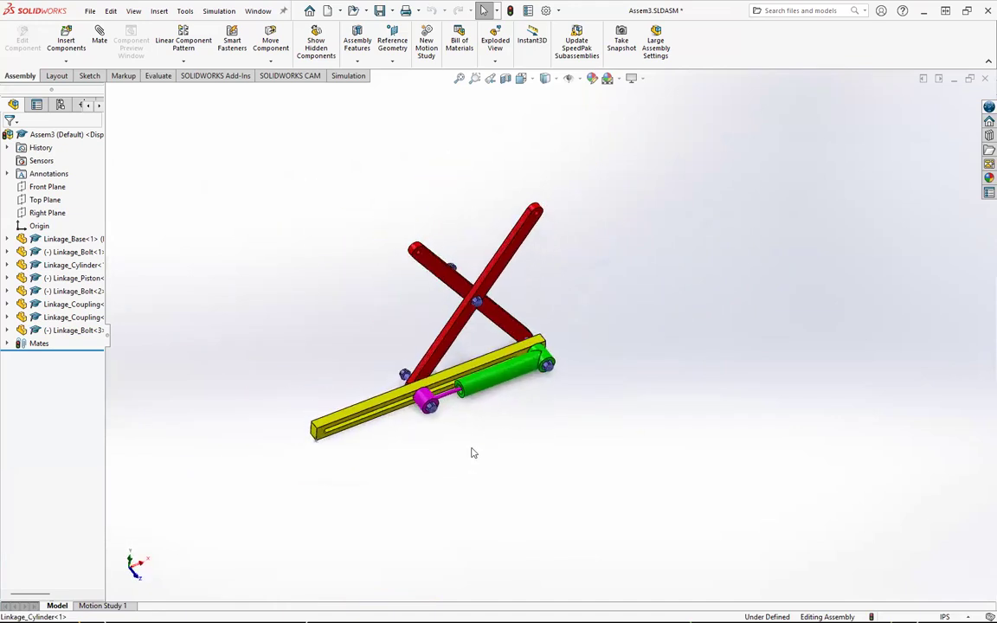
middle_drag(410, 346, 514, 327)
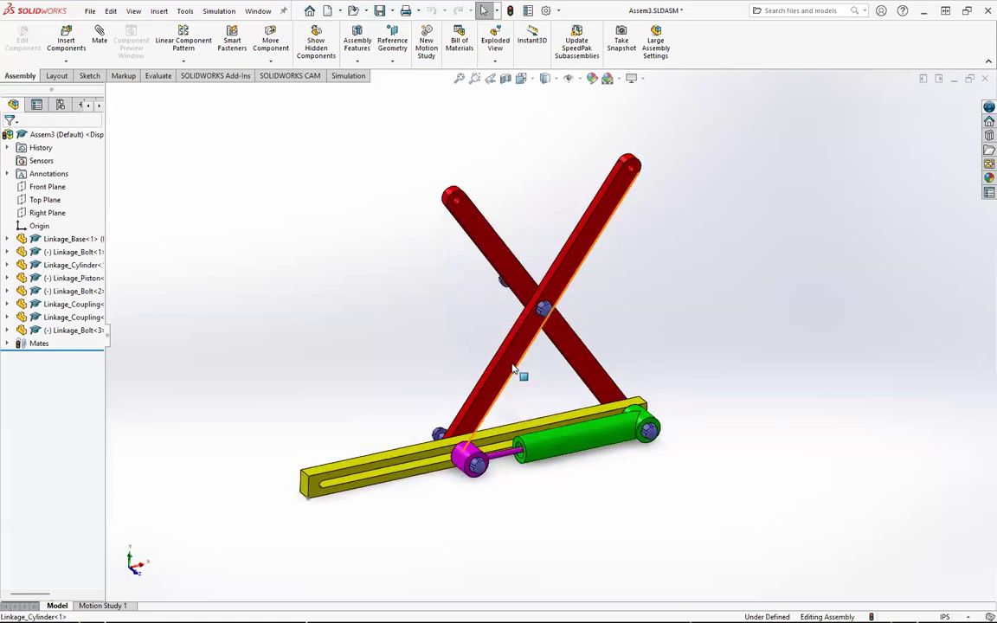
middle_drag(498, 378, 534, 417)
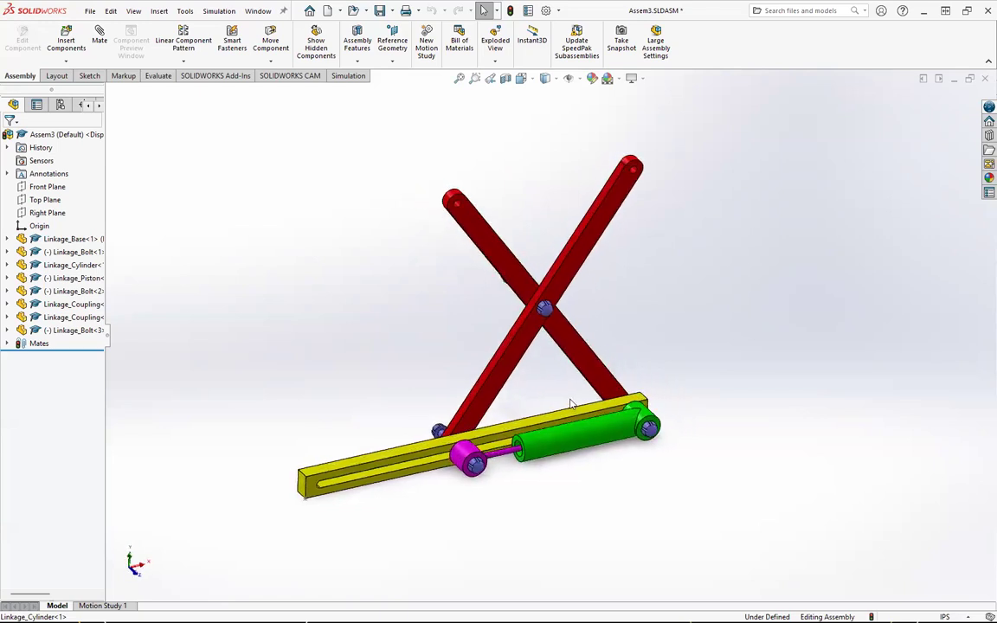